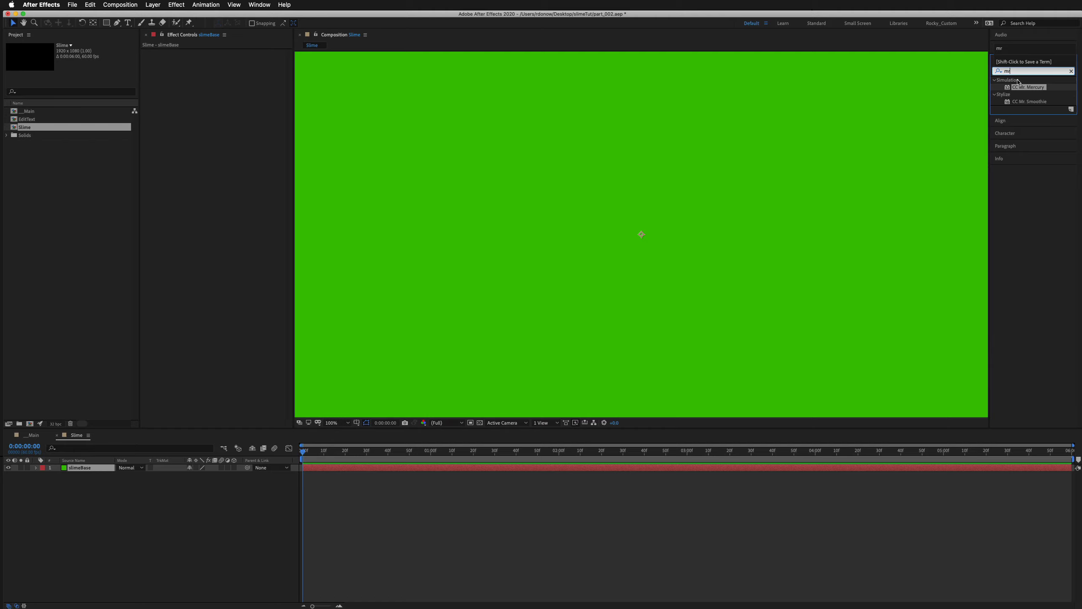
- Apply the CC Mr. Mercury effect to the slimeBase layer and scrub through the timeline to check its animation
left_click_drag(1040, 89, 80, 469)
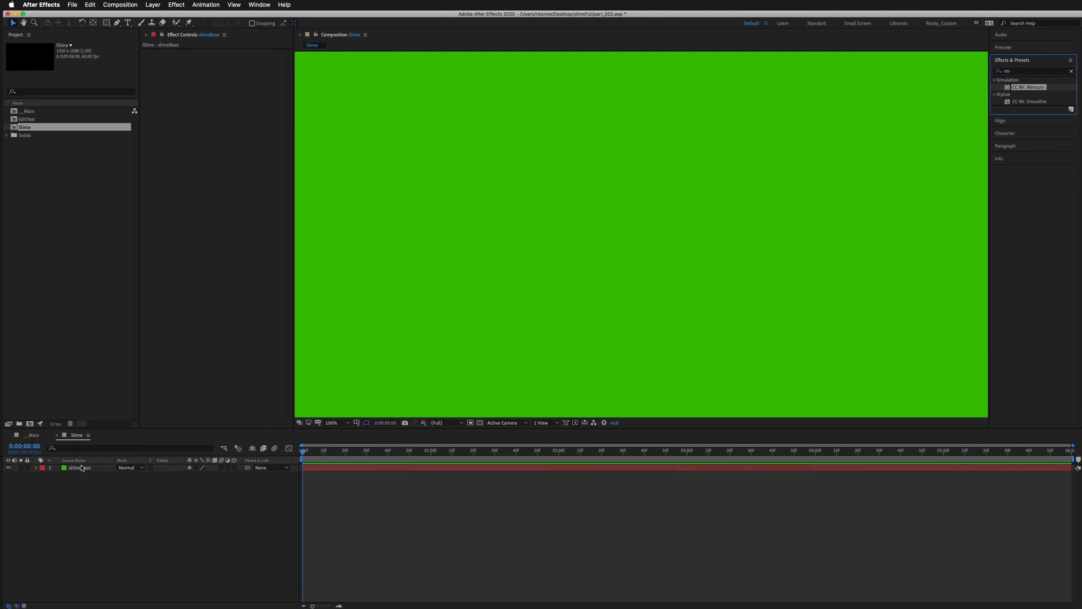
left_click_drag(305, 452, 851, 471)
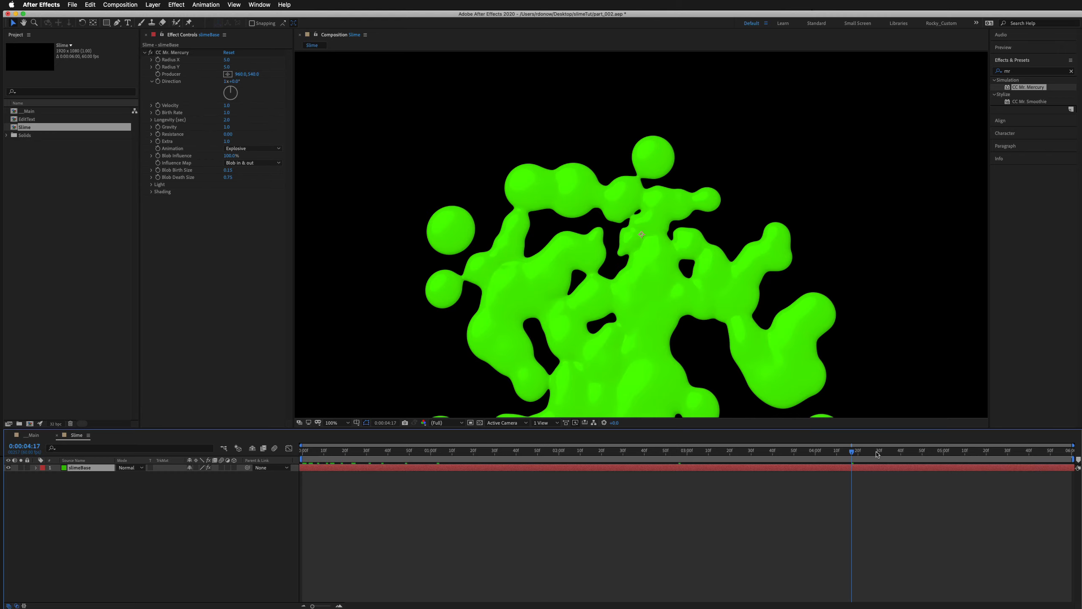
left_click_drag(851, 456, 265, 464)
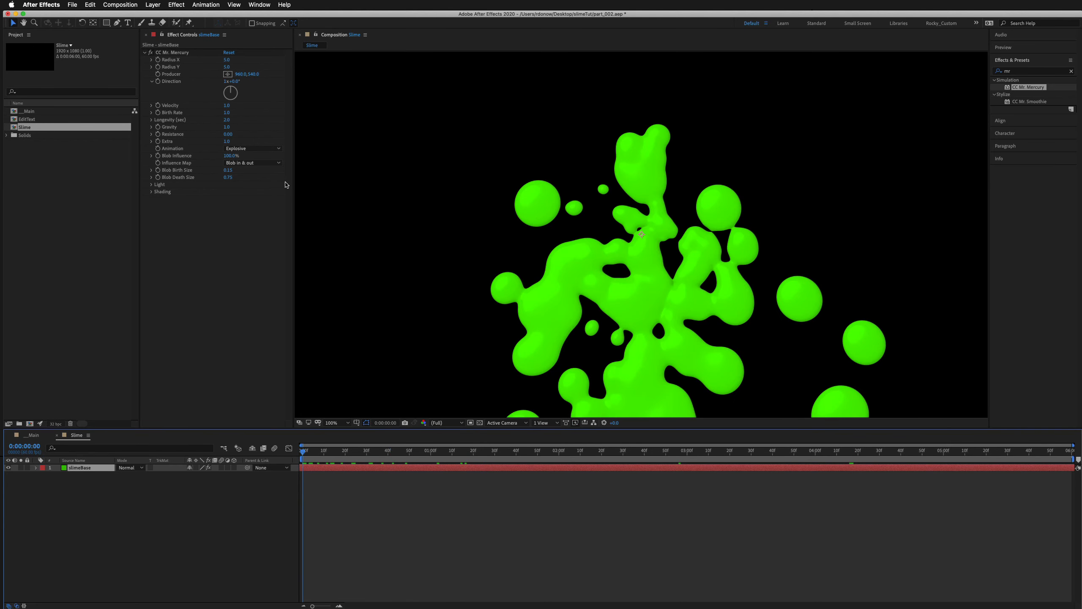
- Set the CC Mr. Mercury animation type to Fire, with the composition viewed at 50%
key("comma")
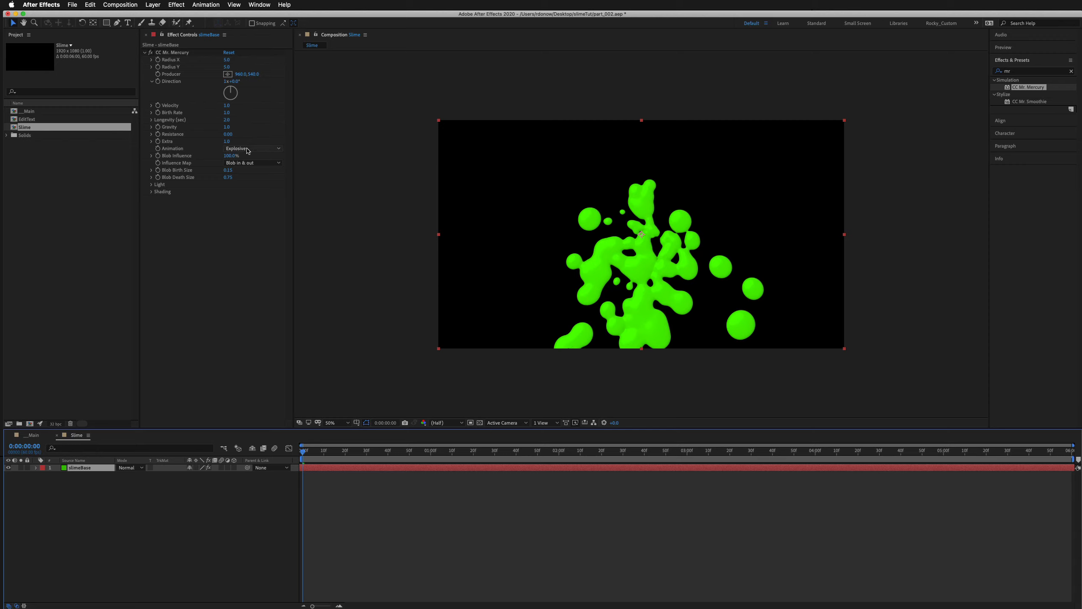
left_click(247, 149)
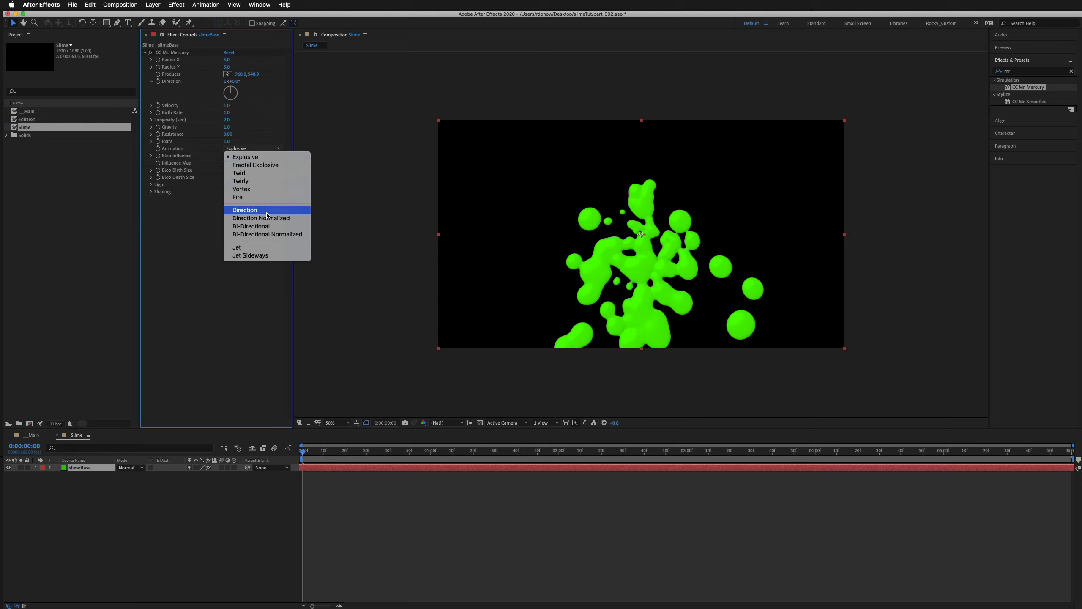
left_click(270, 198)
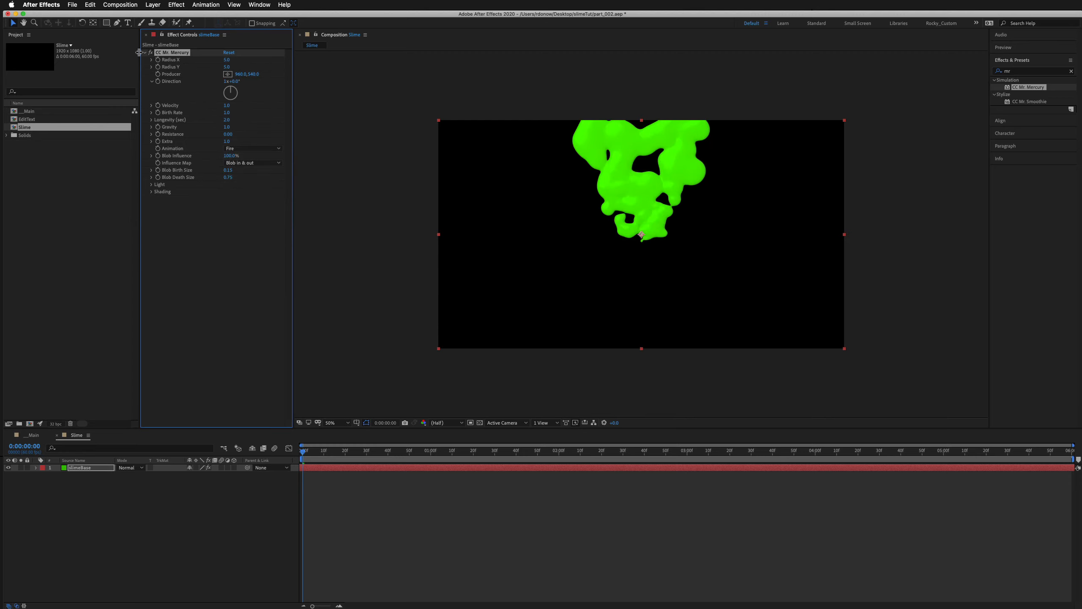
- Set the effect's Radius X to 104 and Radius Y to 0, and preview the wider emission
mouse_move(229, 60)
left_mouse_down()
mouse_move(277, 63)
mouse_move(275, 72)
mouse_move(220, 69)
left_mouse_up()
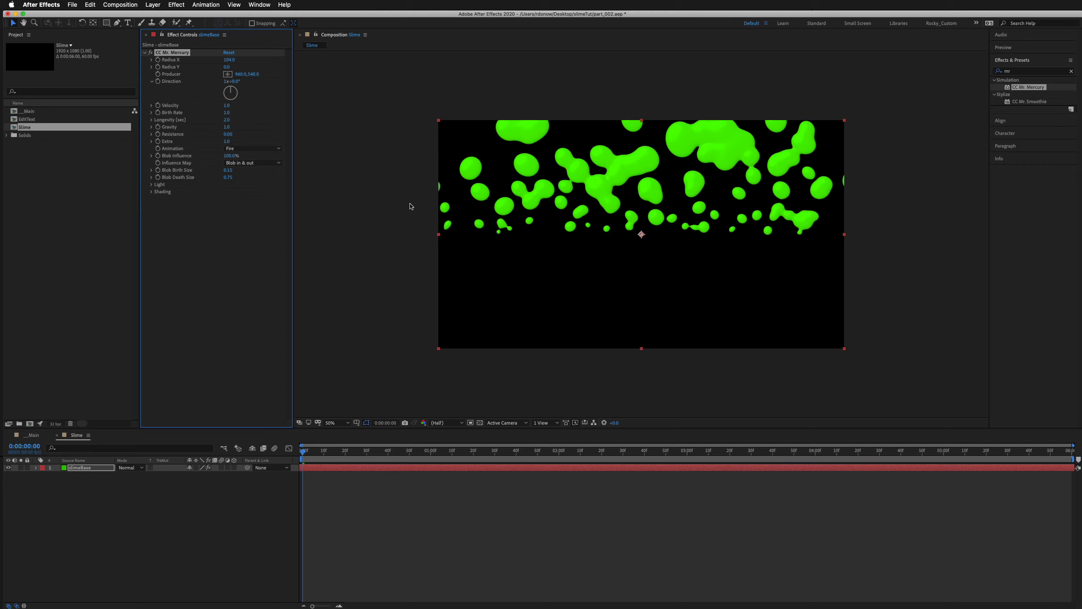
key("space")
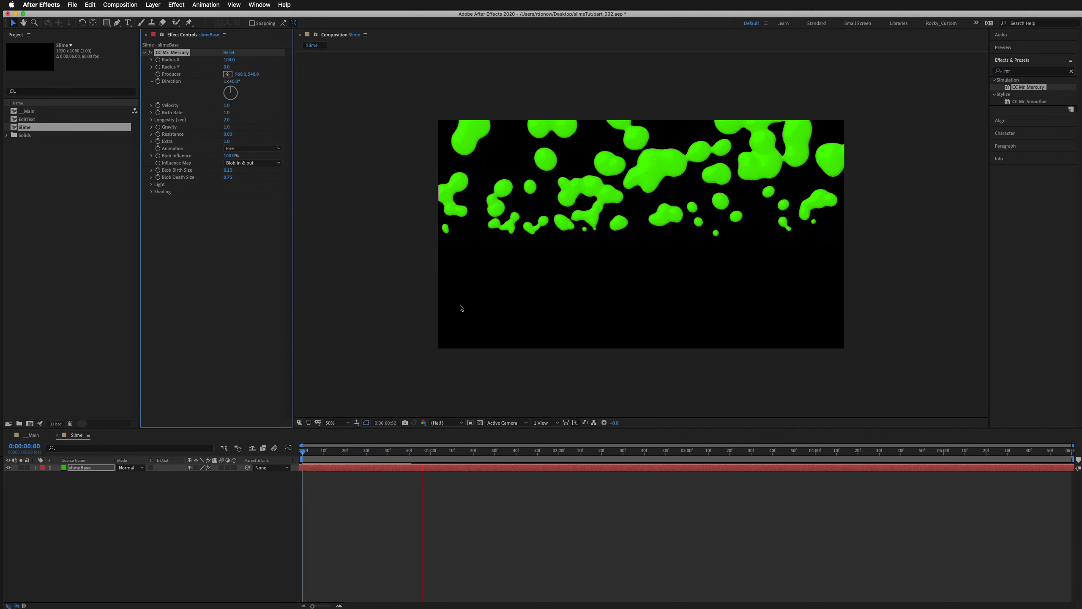
key("space")
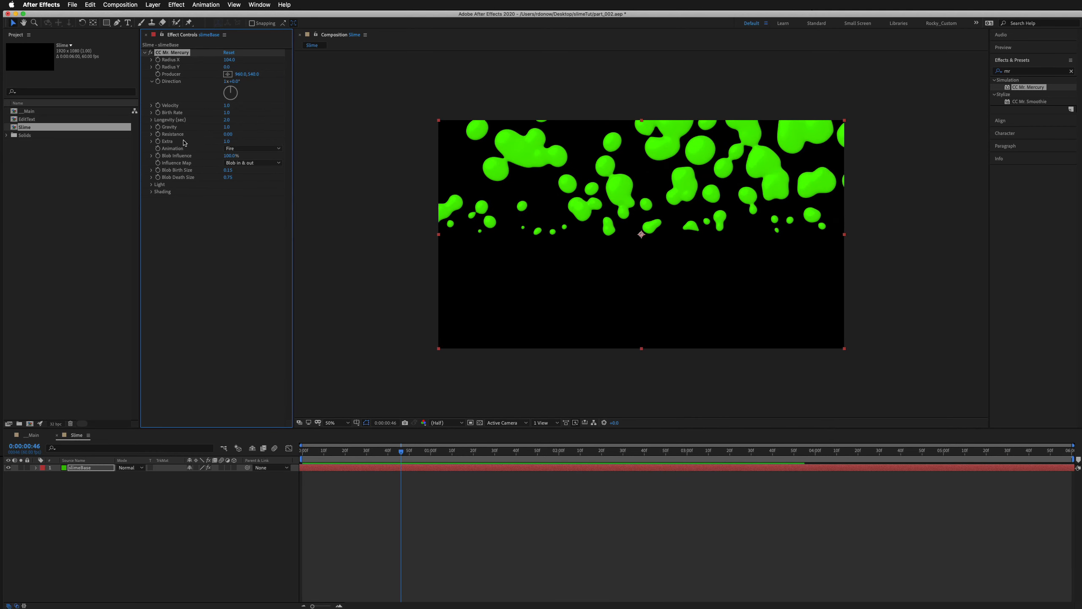
- Set Gravity to -0.5 and raise the Producer point to 960, 222, then preview the falling slime
left_click_drag(228, 128, 168, 123)
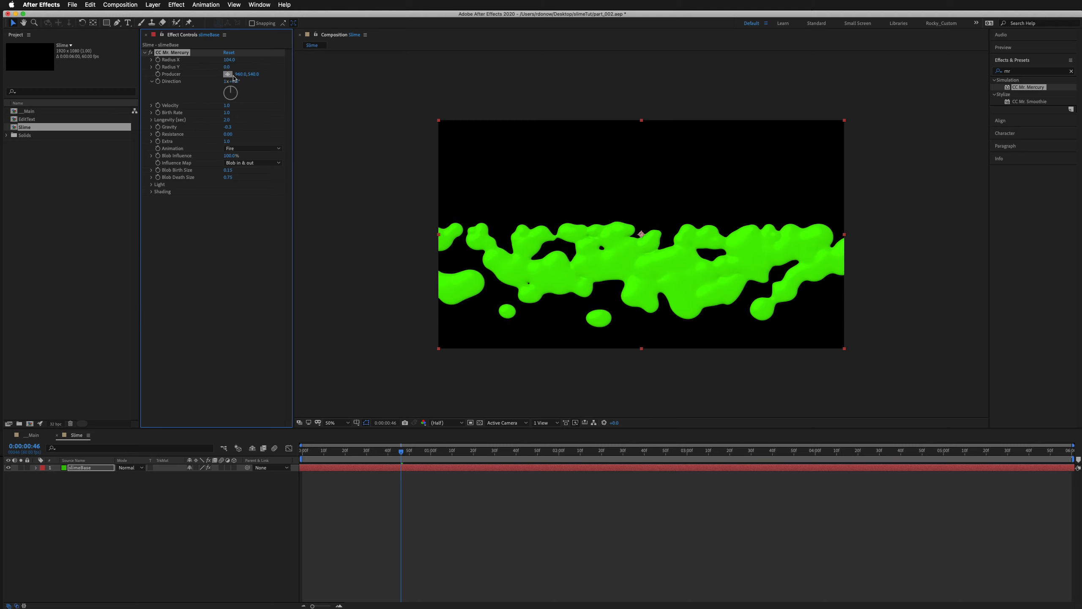
left_click_drag(253, 75, 128, 62)
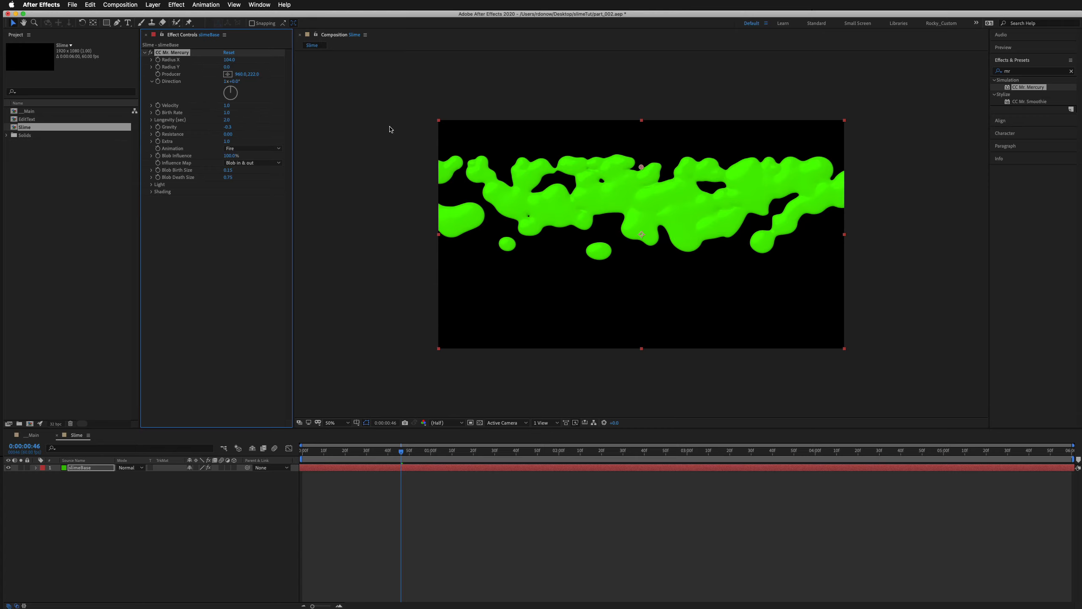
key("space")
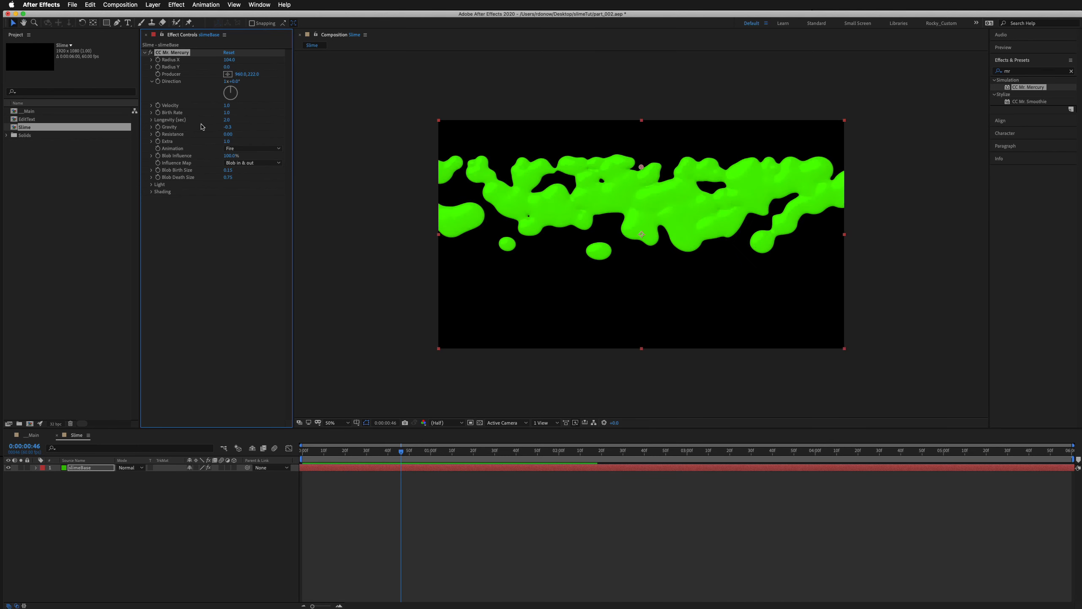
- Set the effect's Velocity and Extra to 0 and preview the result
left_click_drag(225, 107, 200, 107)
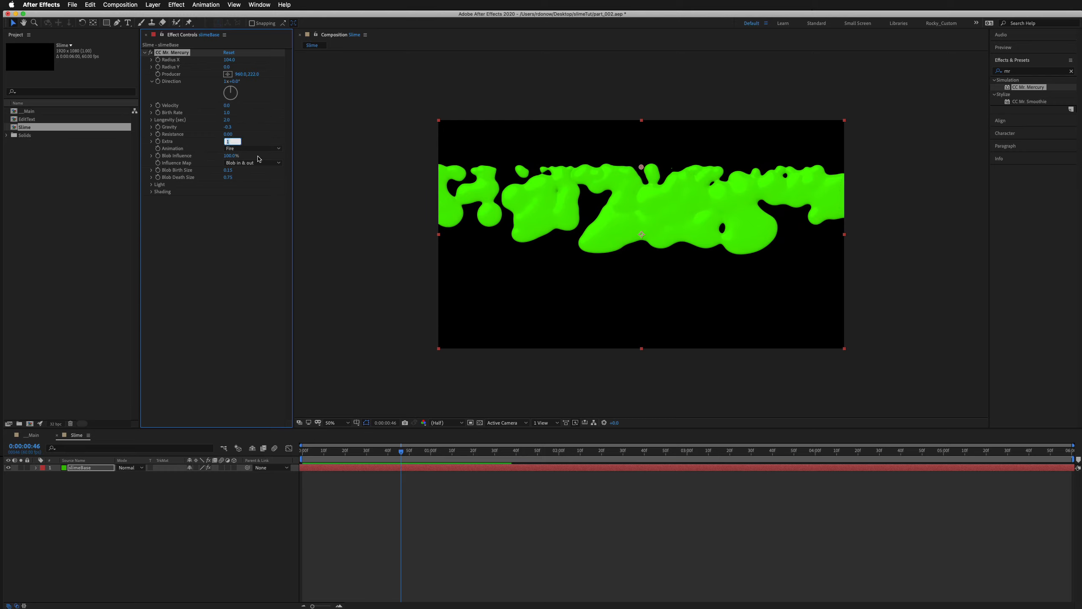
key("Return")
key("space")
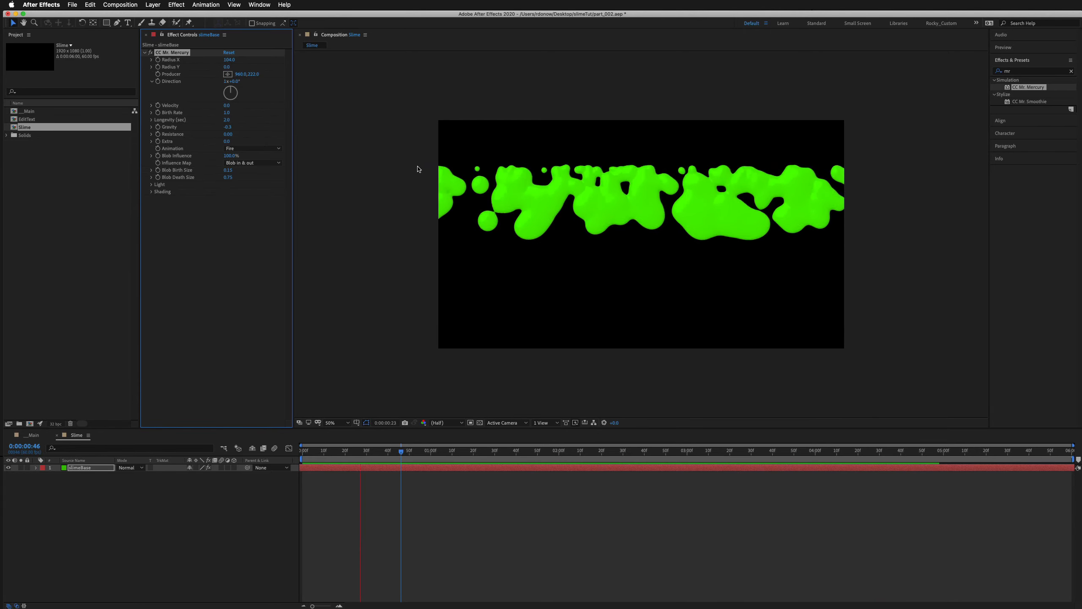
key("space")
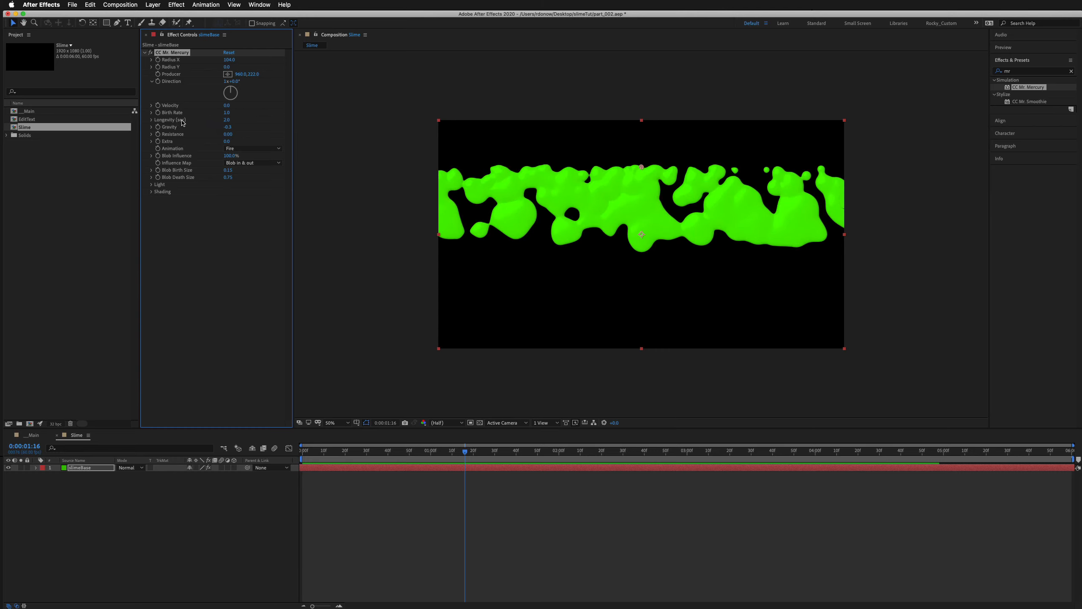
- Set Gravity to -0.7 and preview how the slime falls
left_click_drag(229, 128, 207, 119)
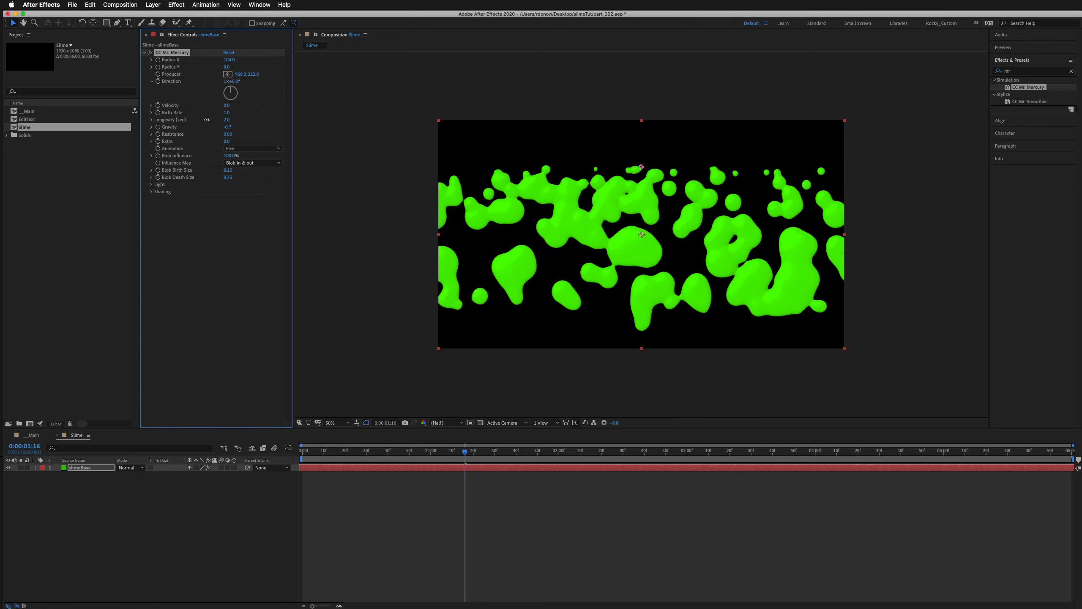
key("space")
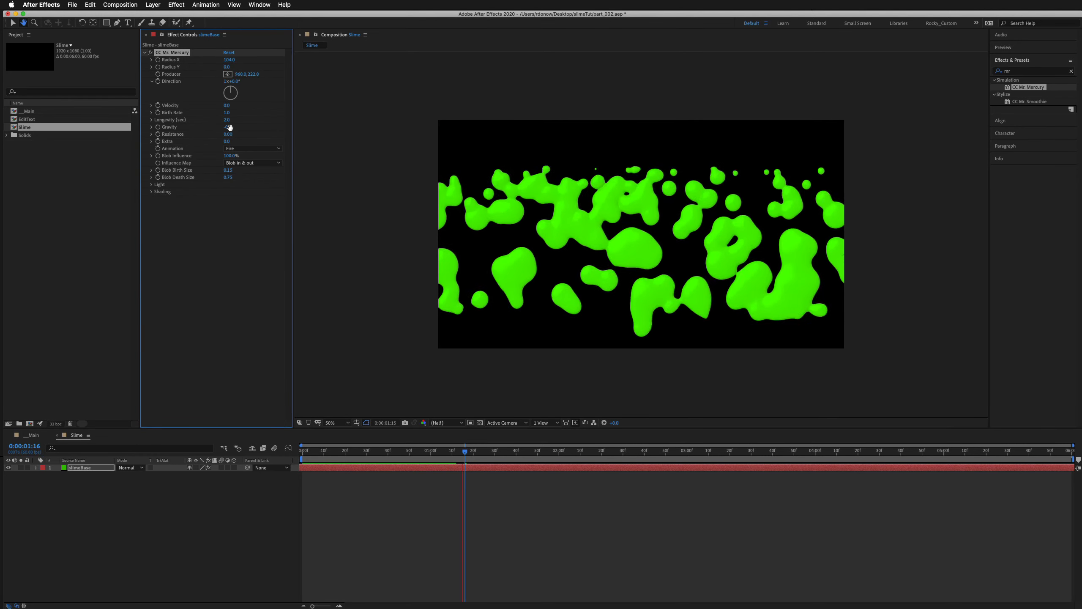
key("space")
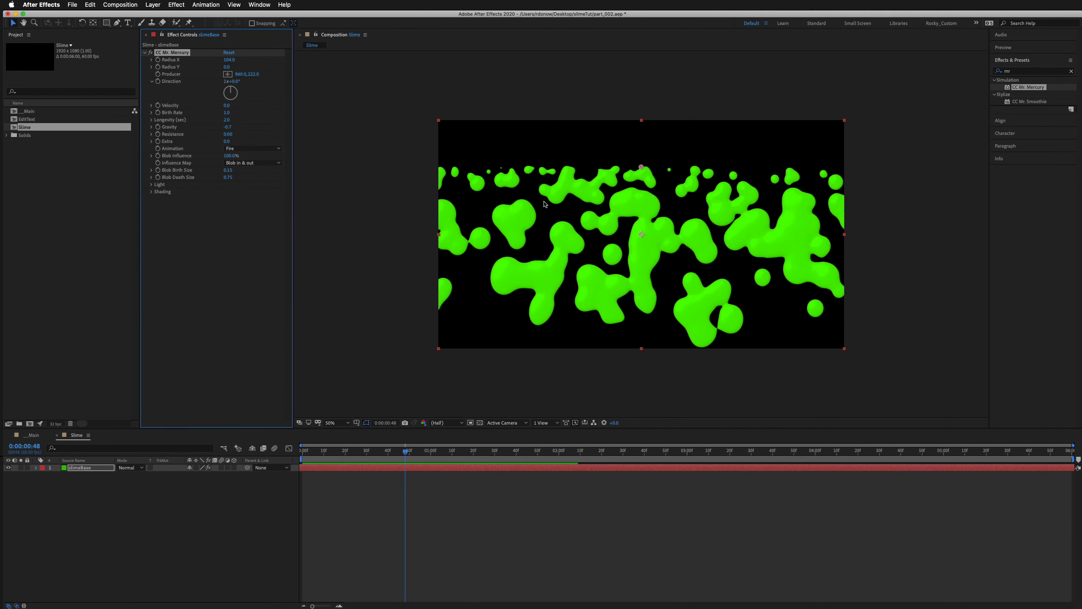
- Adjust Resistance to 0.13 and then 0.50, set Gravity to -1.5, and preview the slower drip
left_click_drag(230, 135, 233, 135)
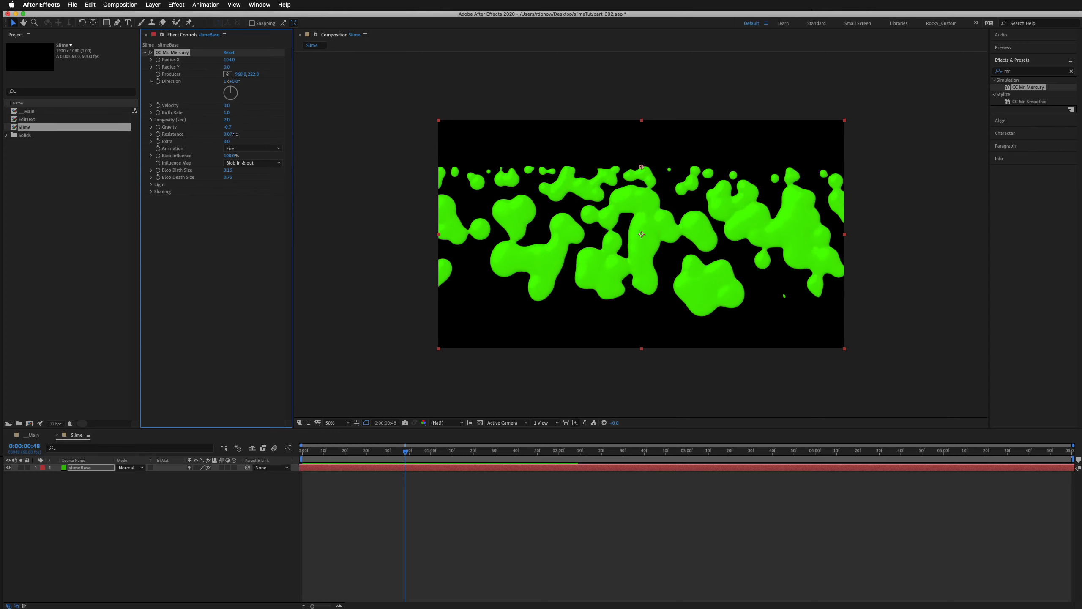
key("space")
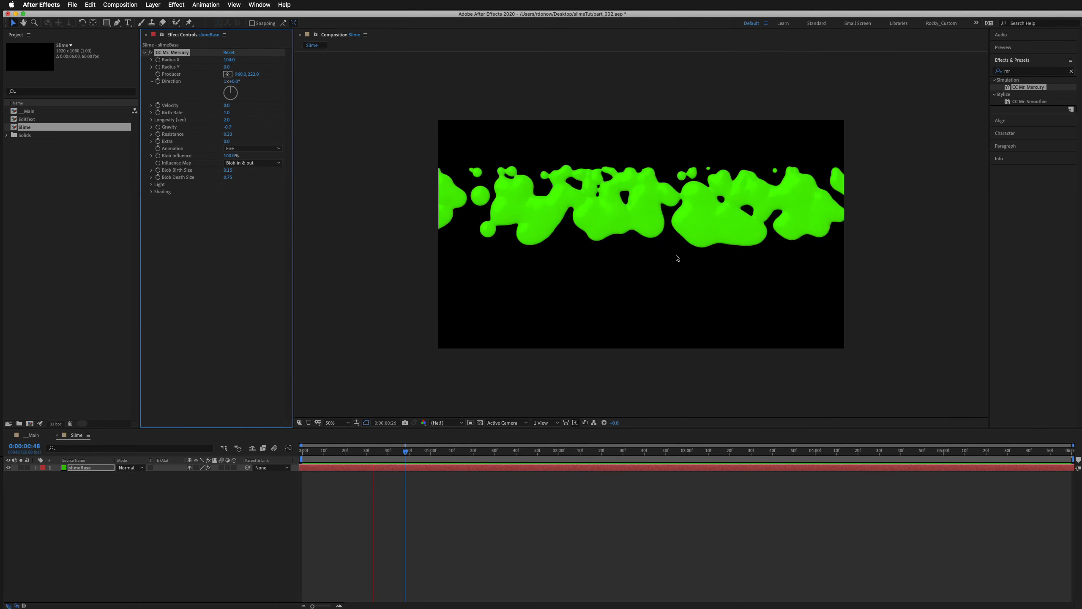
key("space")
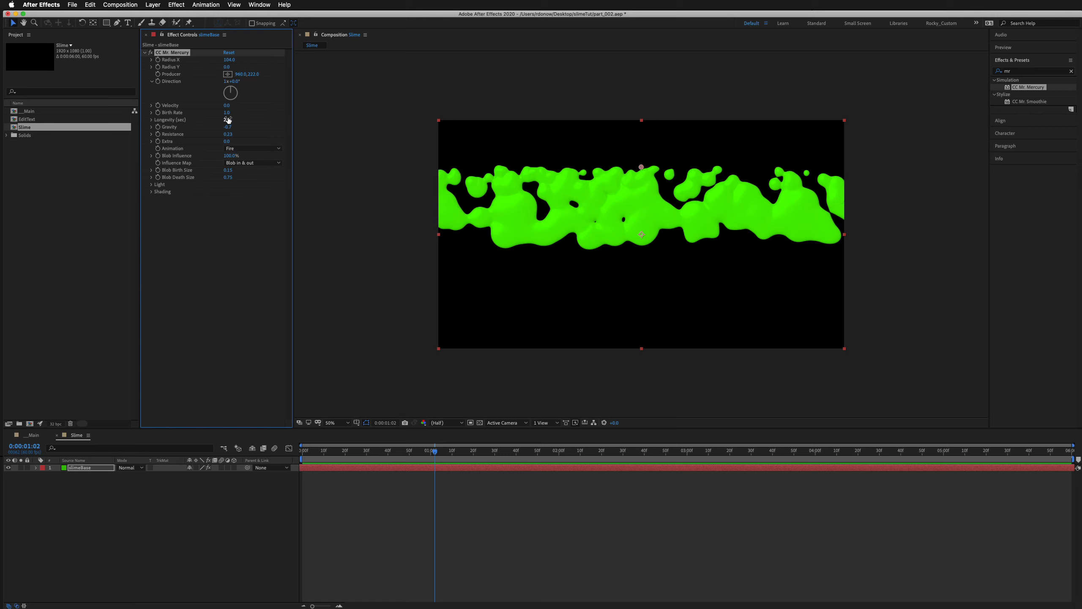
left_click_drag(228, 129, 252, 149)
key("space")
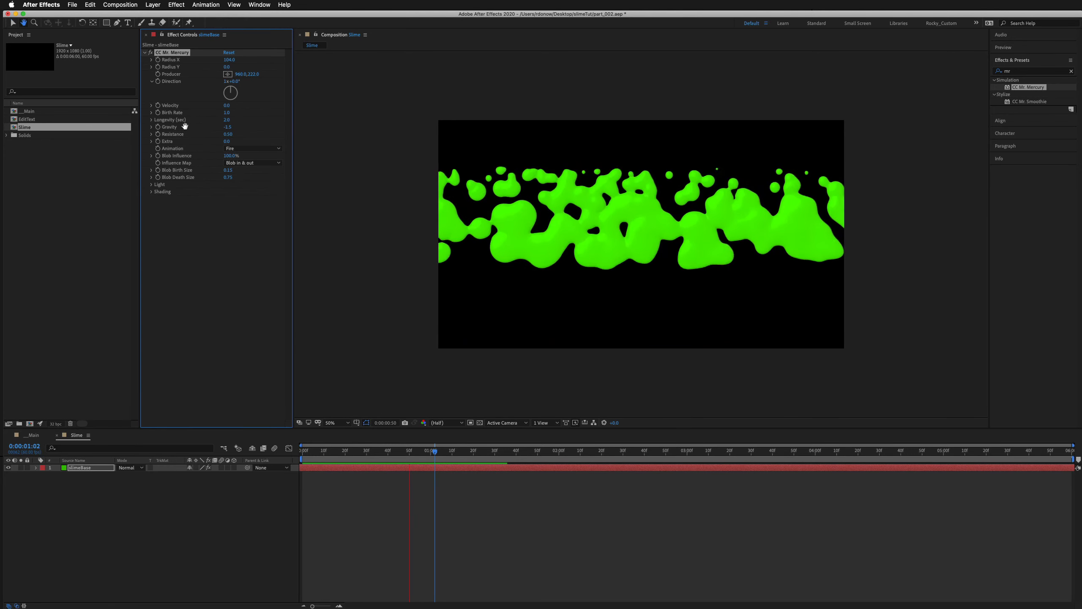
- Raise Velocity in stages to 1.0, 2.1 and finally 4.6, previewing the slime after each change
left_click_drag(227, 105, 528, 170)
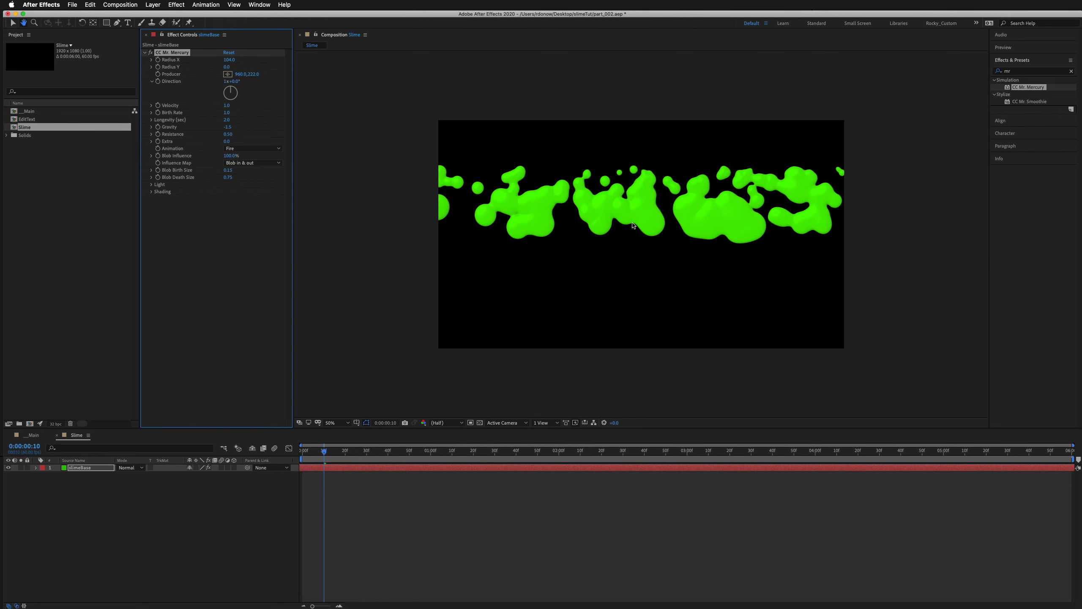
key("space")
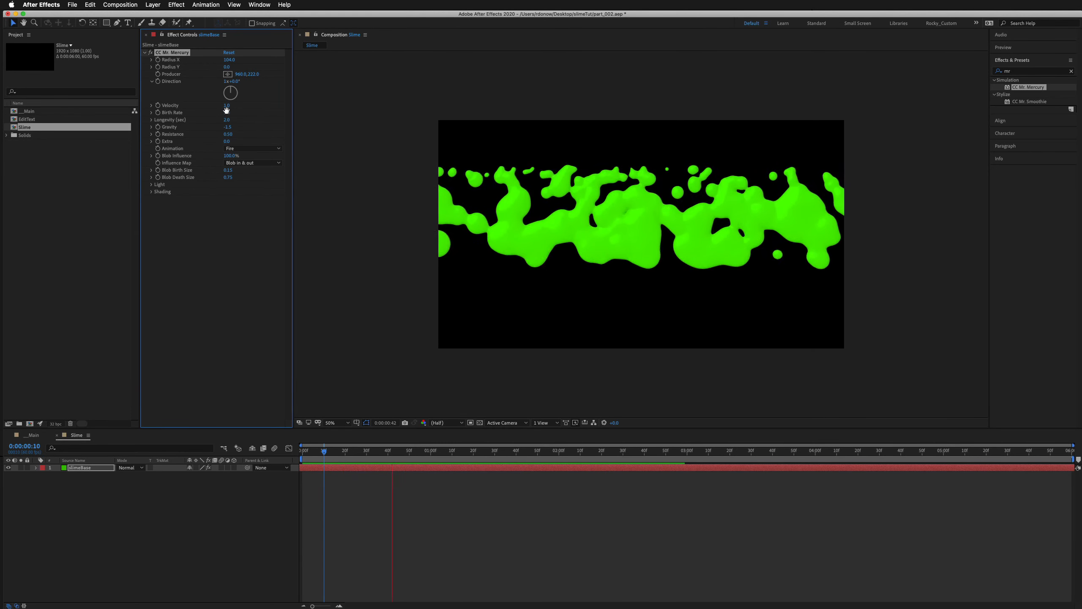
left_click_drag(226, 110, 275, 112)
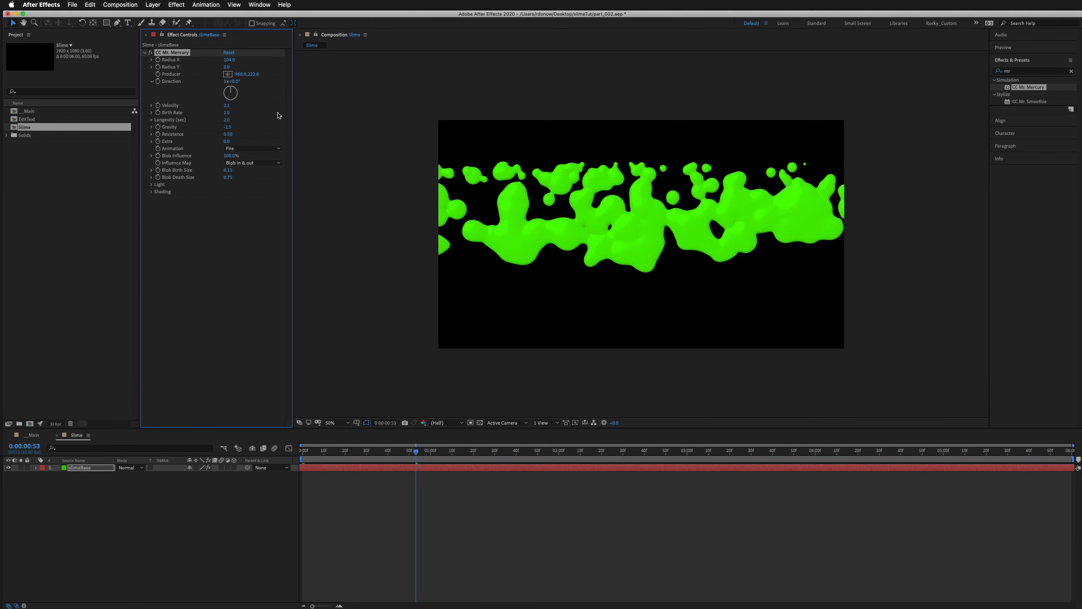
key("space")
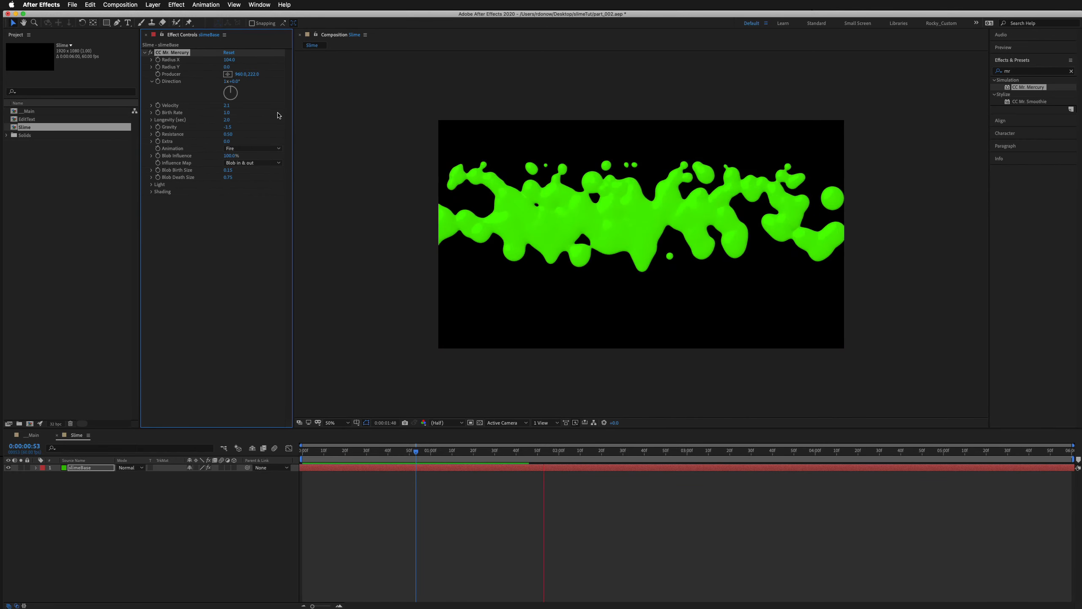
left_click_drag(226, 106, 333, 105)
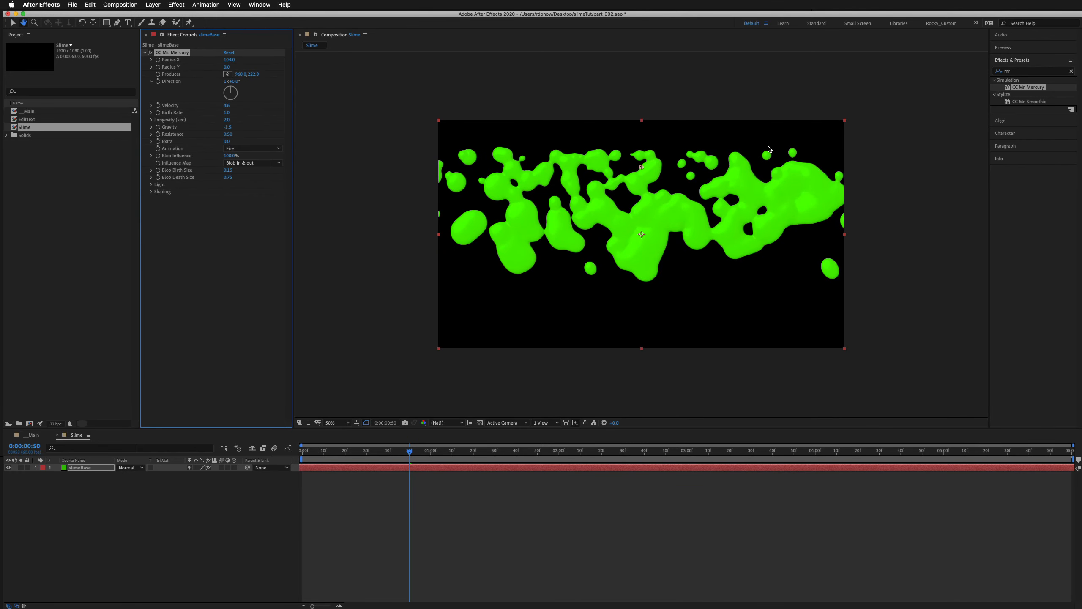
key("space")
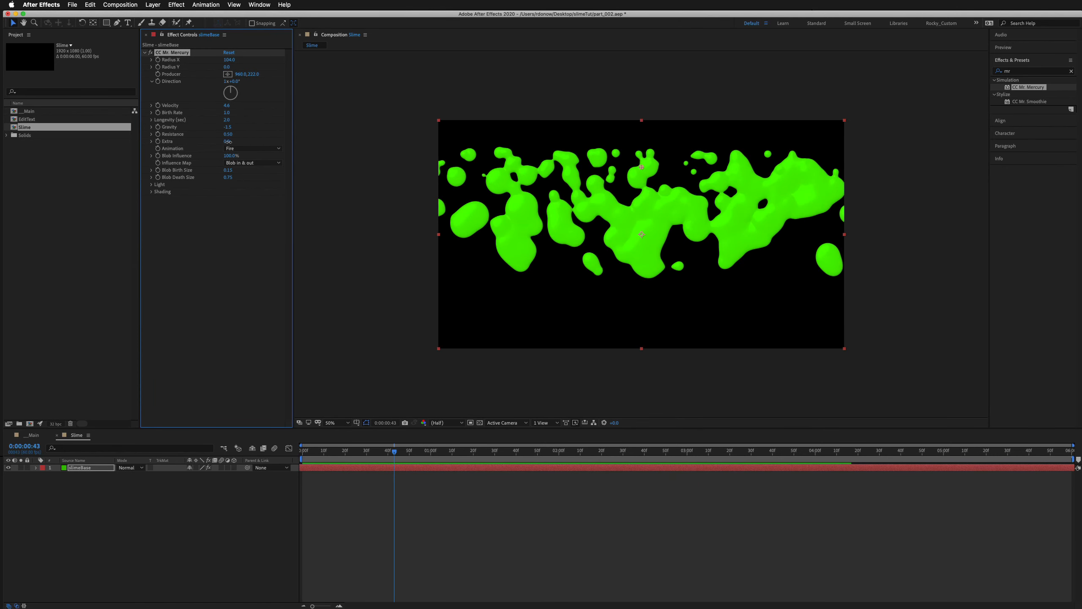
- Set Extra to -0.6 and Longevity to 1.4 seconds, previewing the slime after each change
left_click_drag(228, 141, 942, 150)
left_click_drag(226, 143, 213, 143)
key("space")
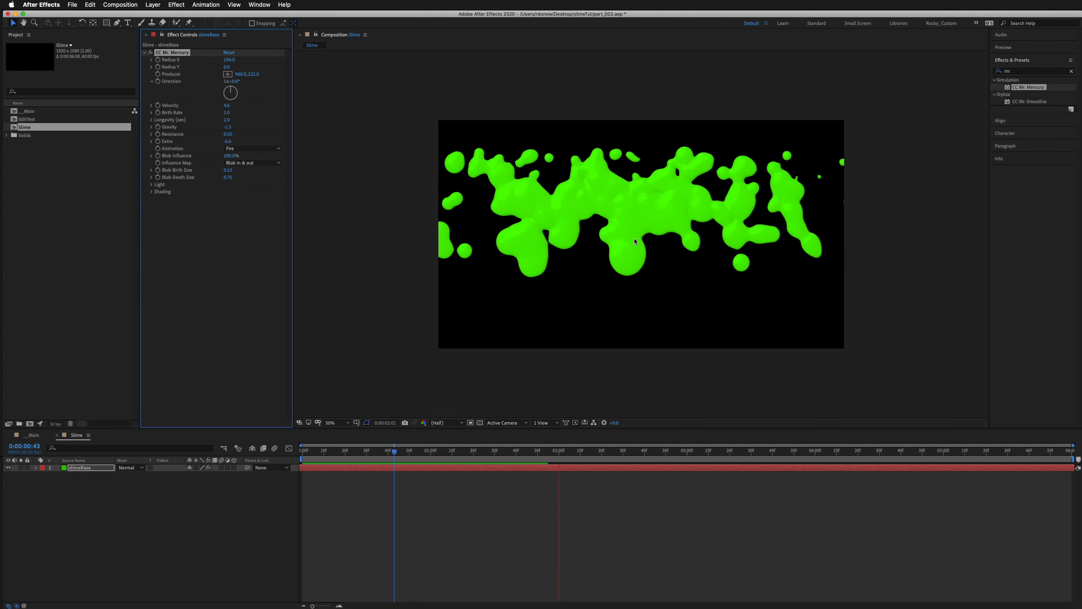
key("space")
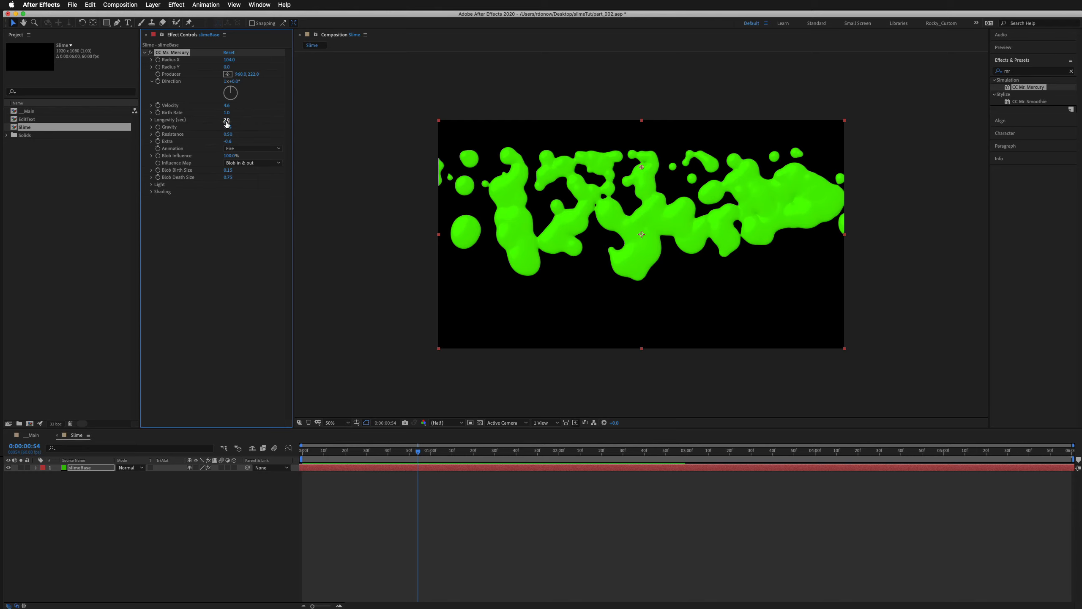
left_click_drag(226, 123, 209, 128)
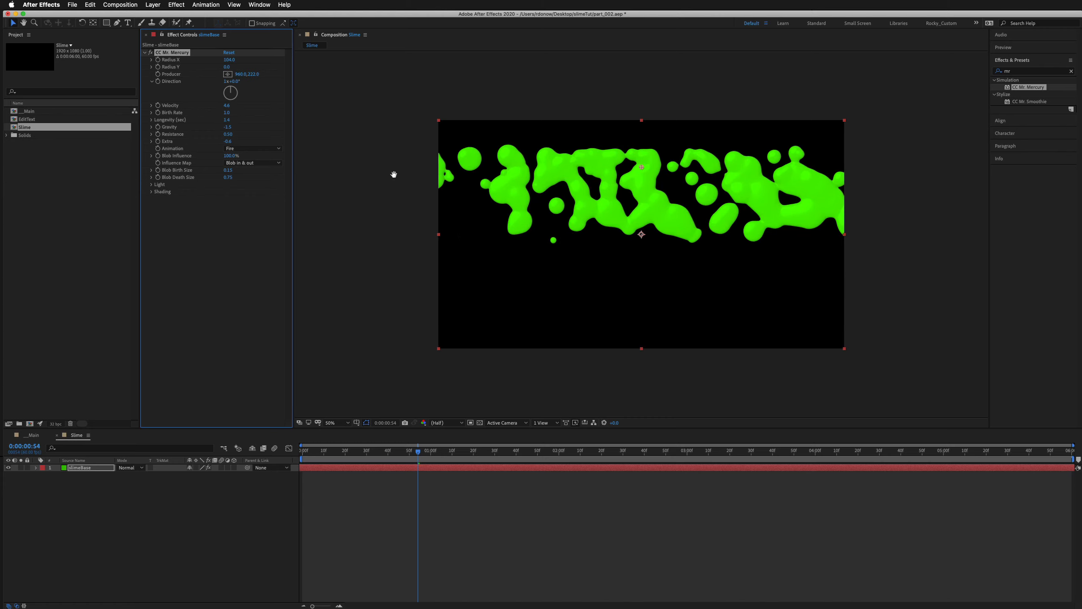
key("space")
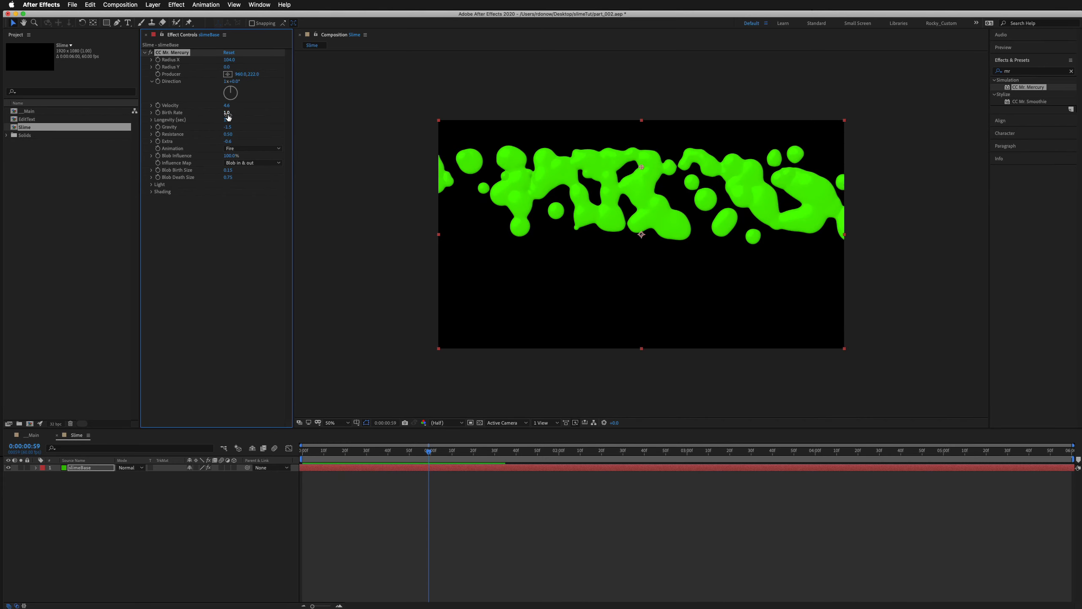
- Increase Birth Rate to 4.6, preview the denser slime, and set Gravity to -2.7
left_click_drag(227, 116, 383, 119)
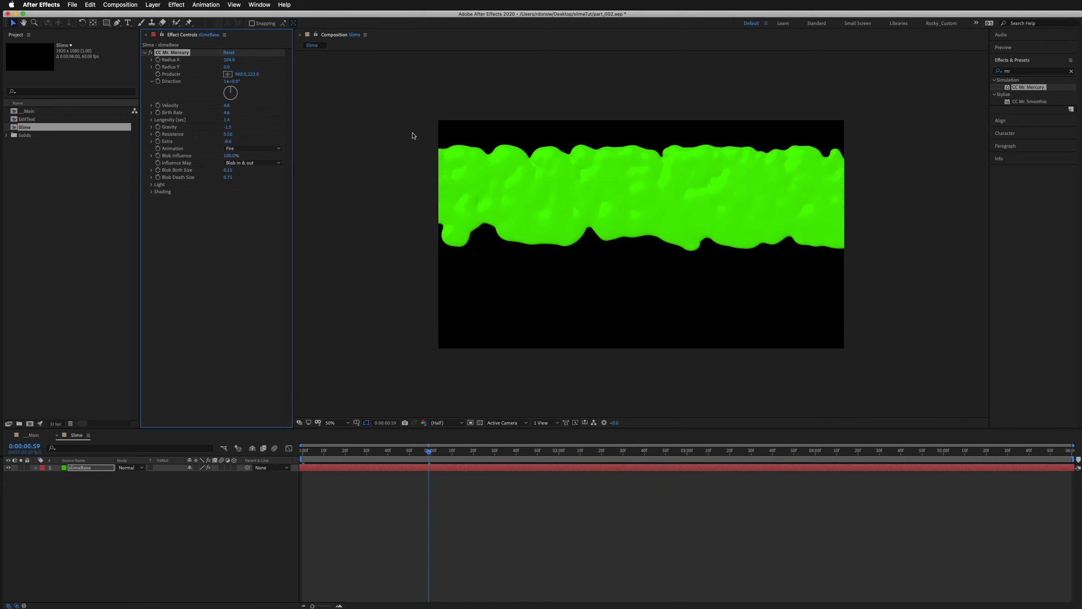
key("space")
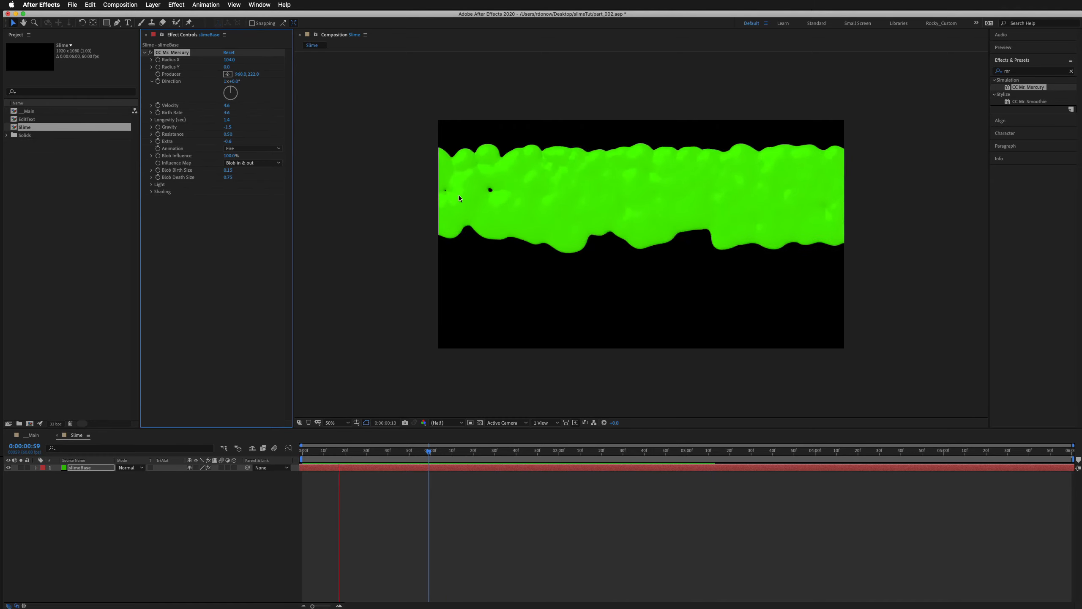
key("space")
left_click_drag(222, 129, 175, 124)
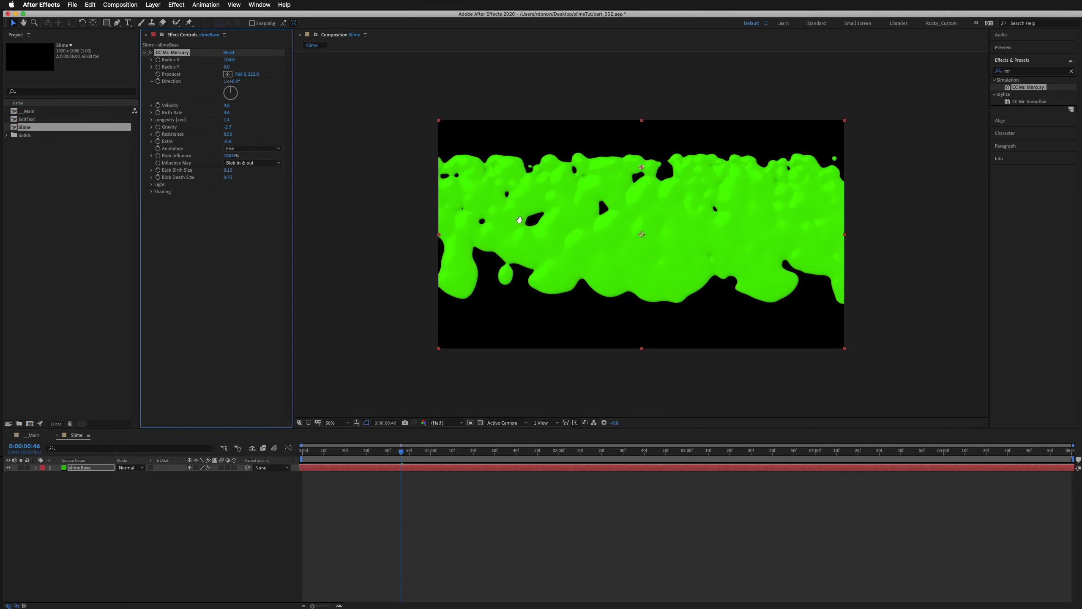
- Preview the slime, set Blob Death Size to 0.33 and Blob Birth Size to 0.48, and preview again
key("space")
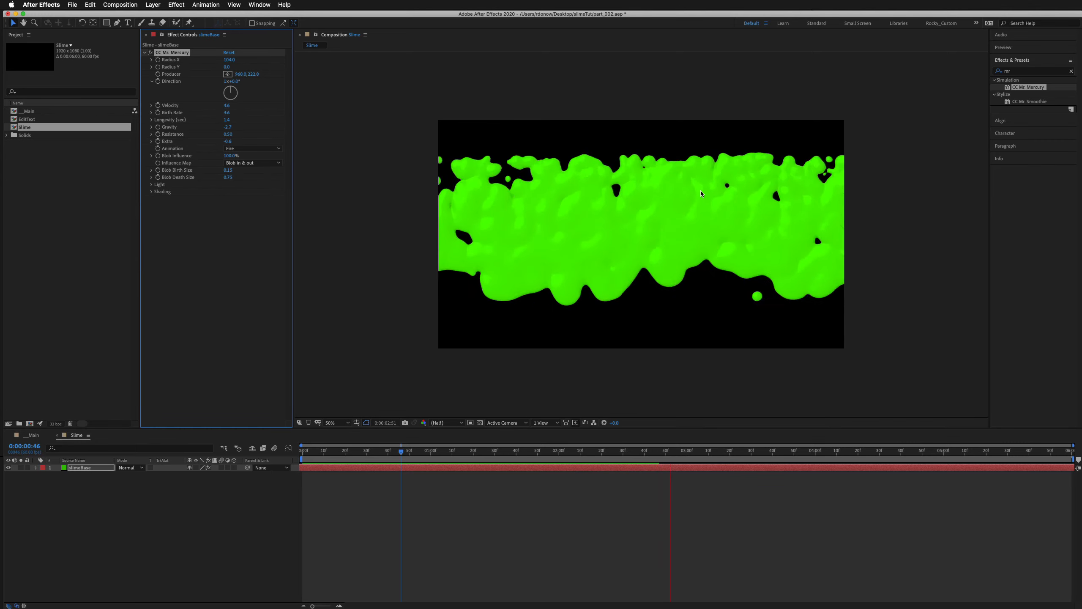
key("space")
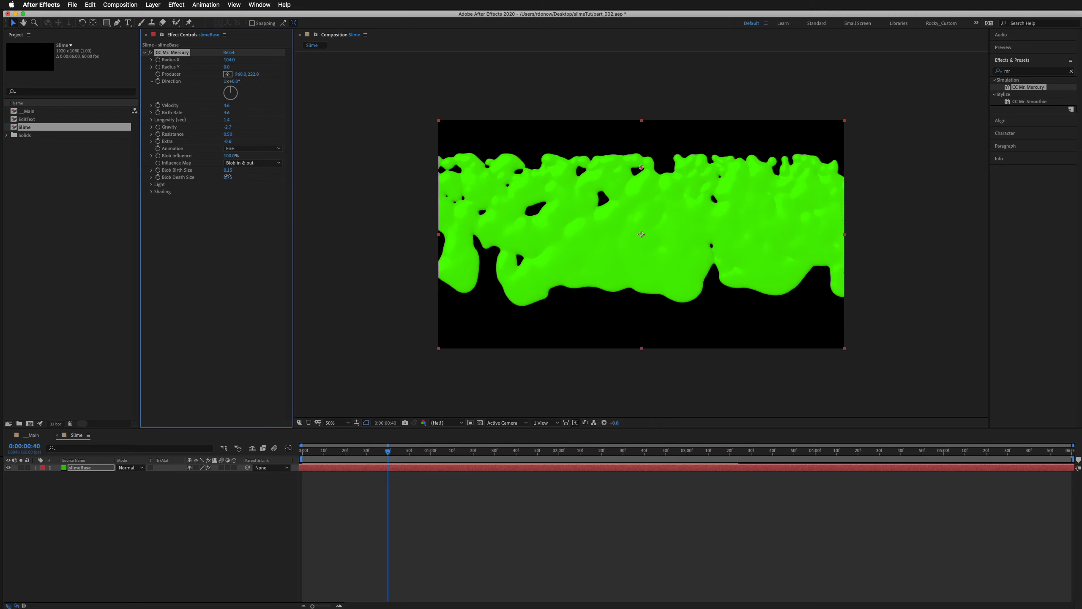
left_click_drag(227, 176, 222, 179)
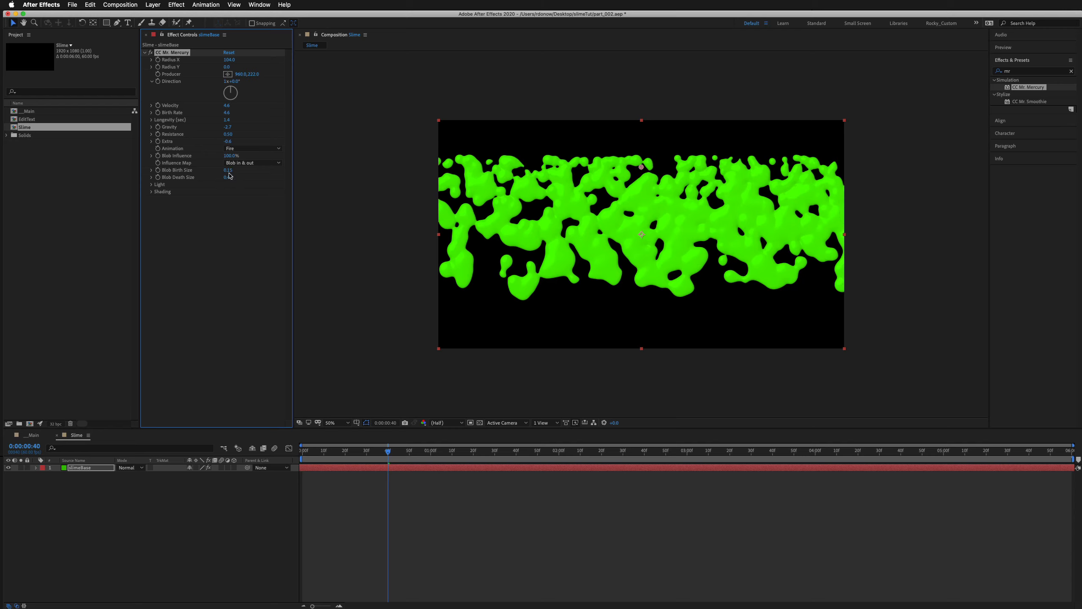
mouse_move(229, 171)
left_mouse_down()
mouse_move(239, 171)
mouse_move(219, 177)
mouse_move(233, 171)
left_mouse_up()
key("space")
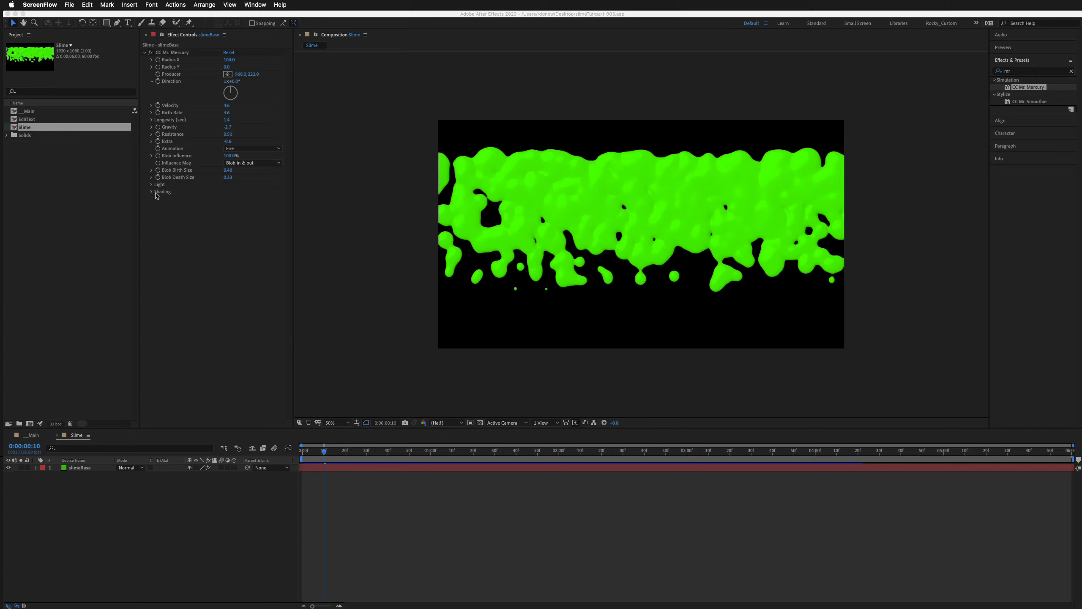
- Expand the Light and Shading settings, change Light Type to Point Light, and move the light above the slime to 970, 76
left_click(152, 187)
left_click(152, 185)
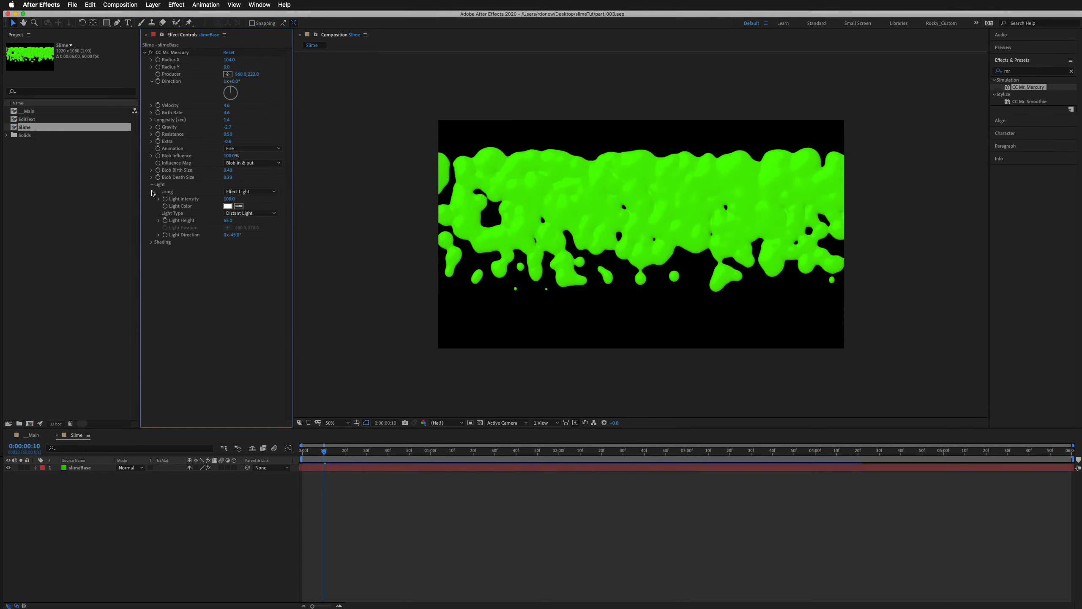
left_click(152, 243)
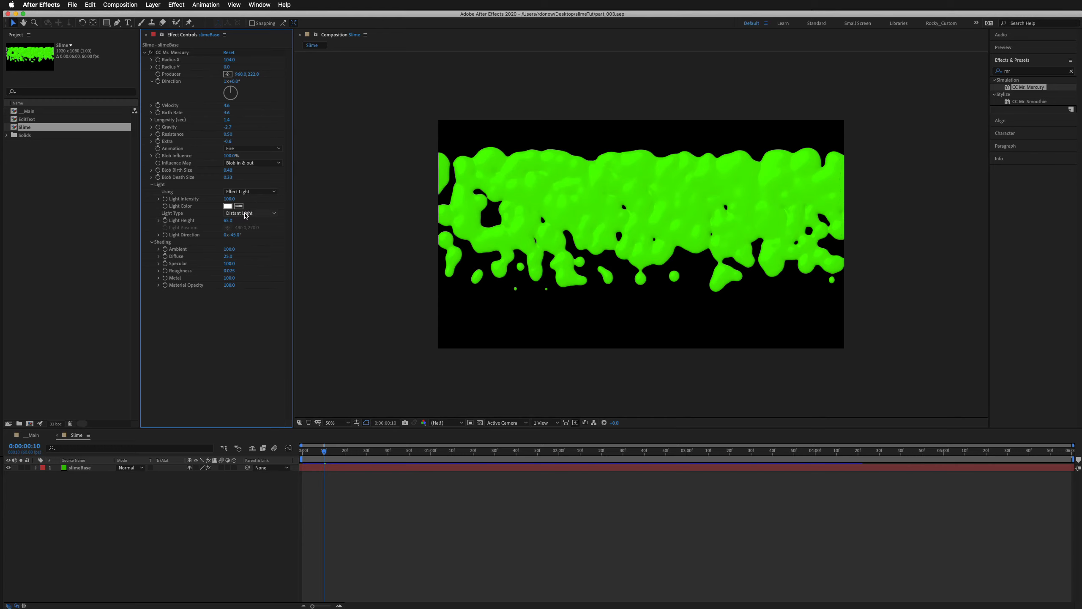
left_click(250, 213)
left_click(248, 230)
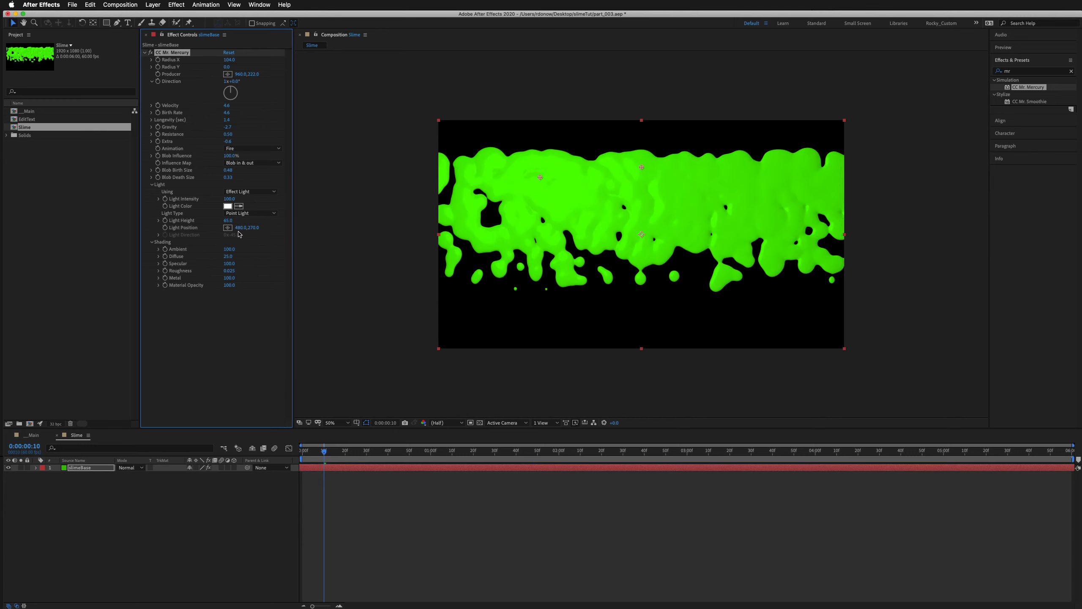
mouse_move(539, 179)
left_mouse_down()
mouse_move(746, 136)
mouse_move(550, 138)
mouse_move(762, 255)
mouse_move(614, 139)
mouse_move(645, 136)
left_mouse_up()
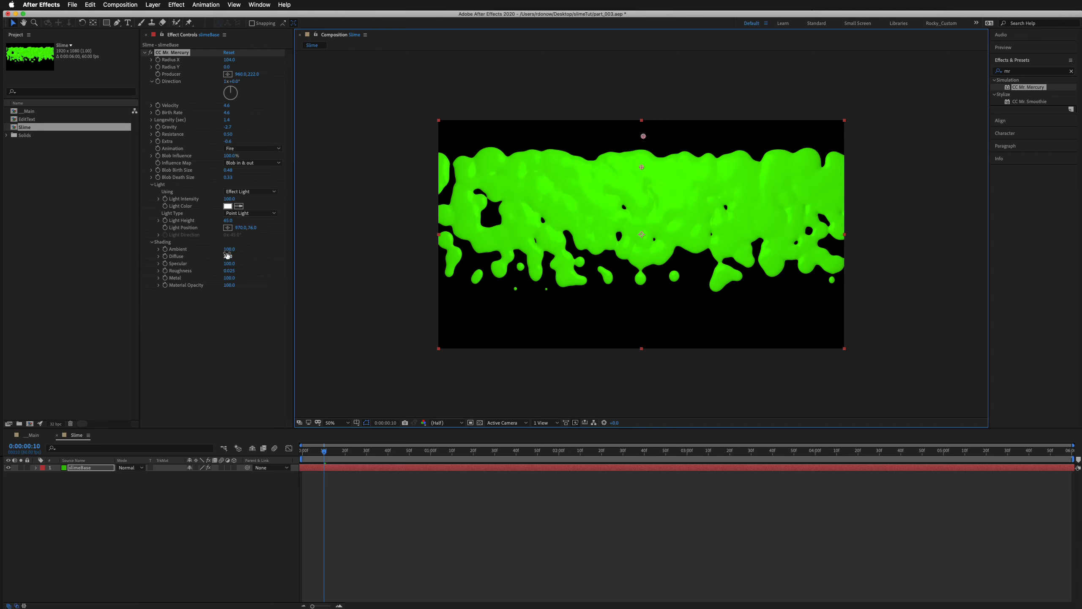
- Set Ambient to 24, Diffuse to 9 and Roughness to 0.067, and change the Light Color to light blue
mouse_move(228, 249)
left_mouse_down()
mouse_move(202, 253)
mouse_move(235, 259)
mouse_move(222, 260)
left_mouse_up()
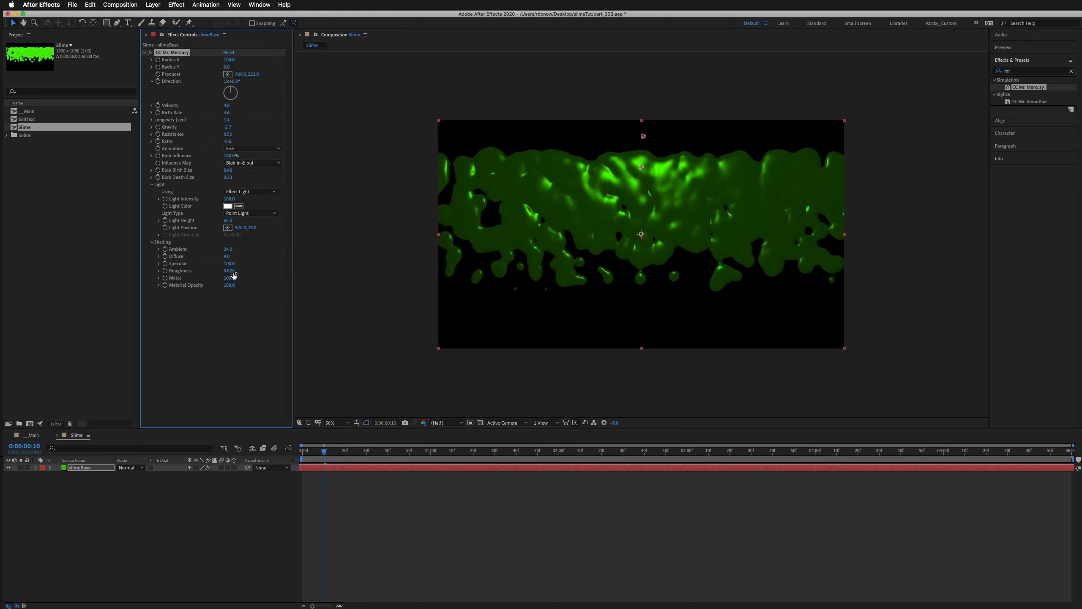
left_click_drag(228, 272, 235, 272)
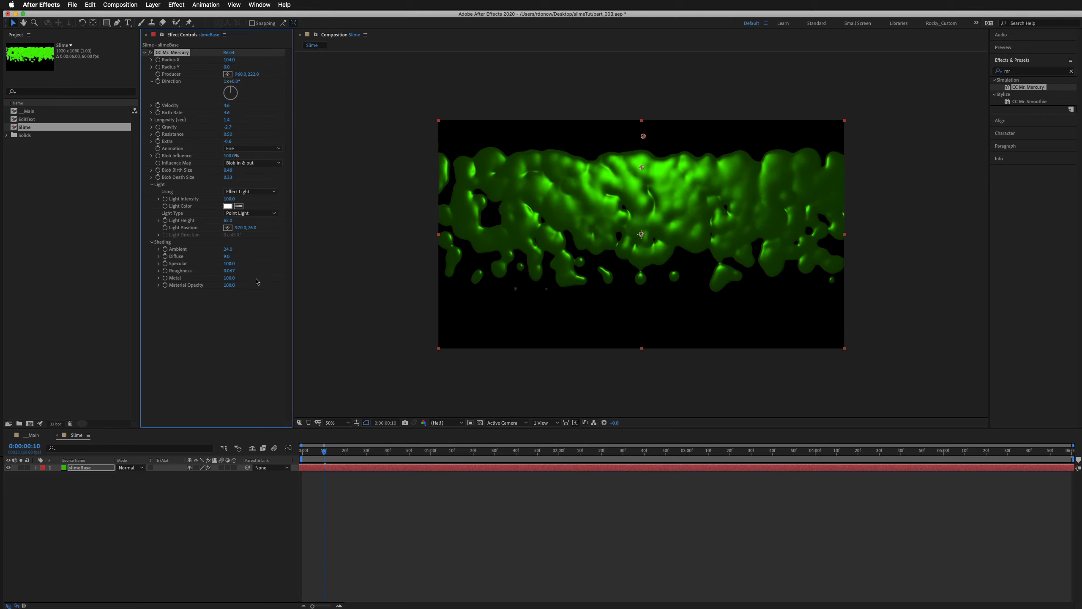
left_click(228, 207)
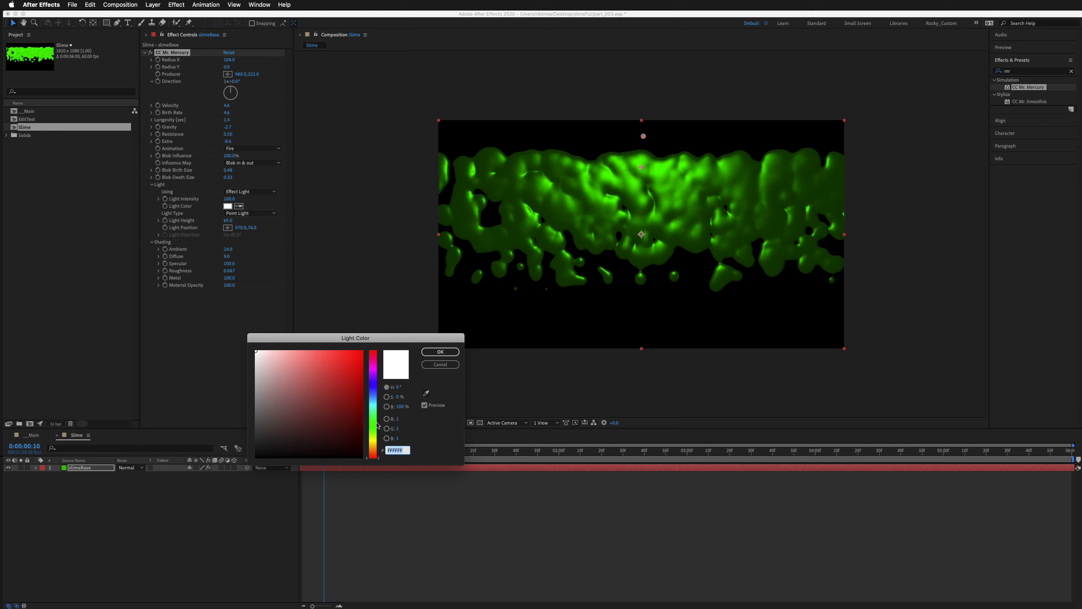
mouse_move(377, 425)
left_mouse_down()
mouse_move(370, 382)
mouse_move(379, 402)
left_mouse_up()
left_click(441, 352)
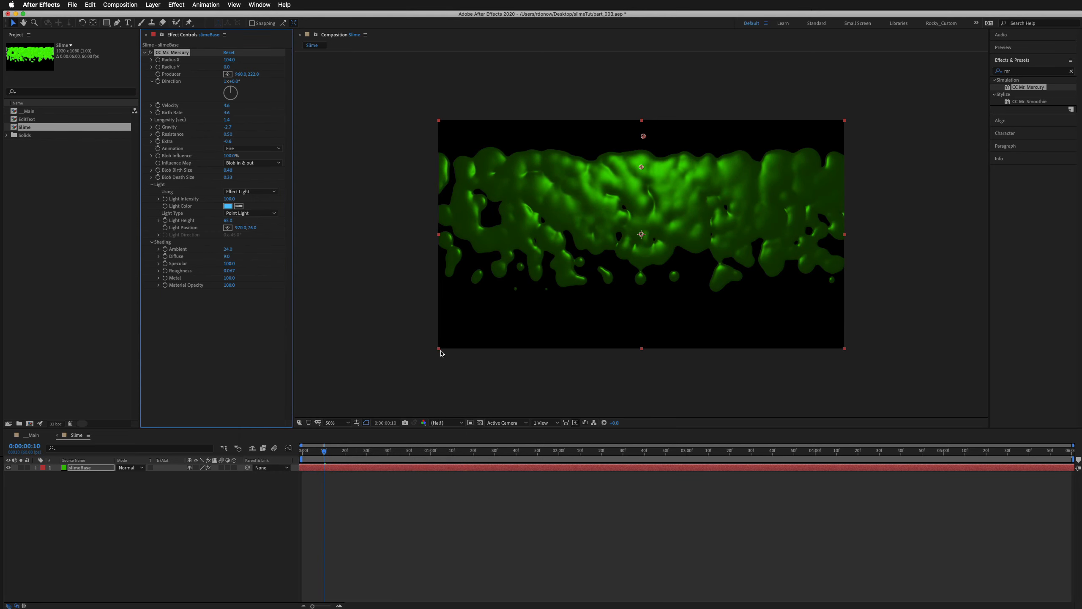
- Try Metal at 0 and at higher values, then settle on 38 so the light color tints the slime
left_click(228, 277)
type("0")
key("Return")
left_click_drag(226, 278, 328, 271)
left_click_drag(230, 278, 170, 285)
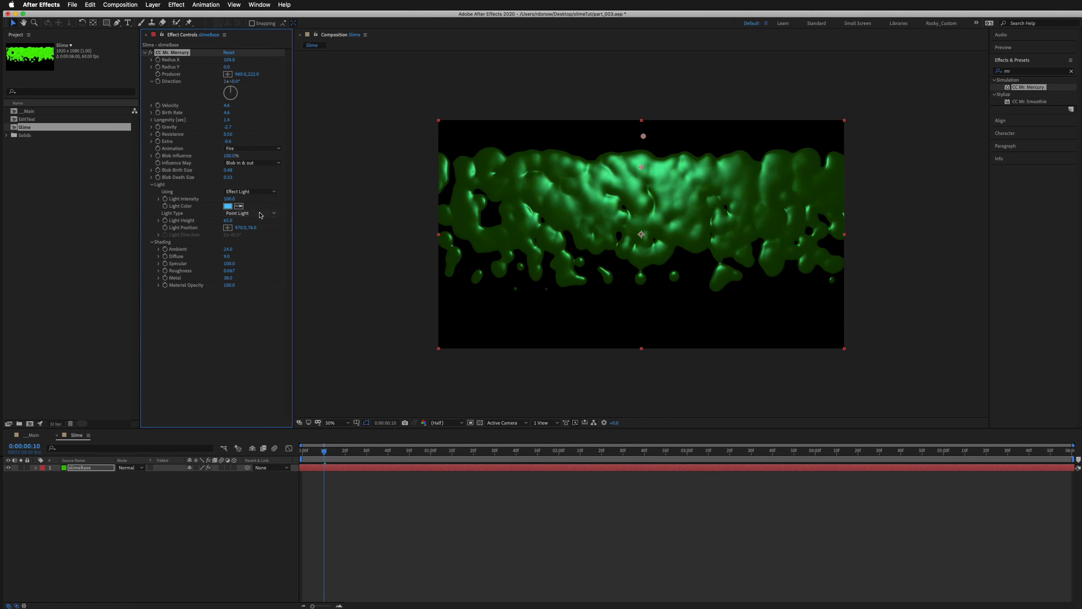
- Try a deep blue Light Color and raise the Light Intensity strongly
left_click(227, 205)
left_click_drag(368, 395, 368, 387)
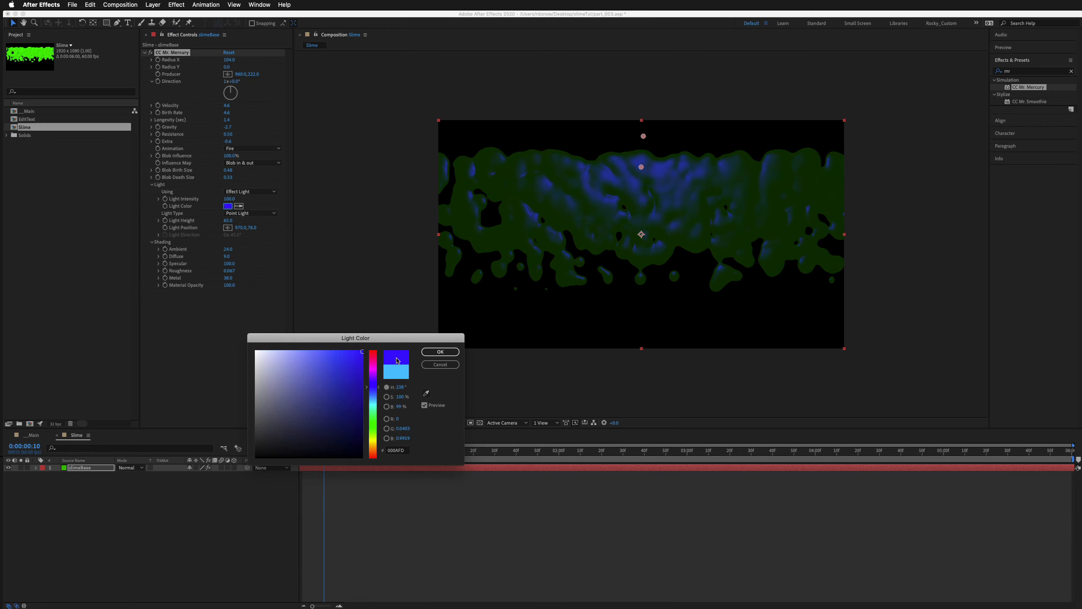
left_click(426, 352)
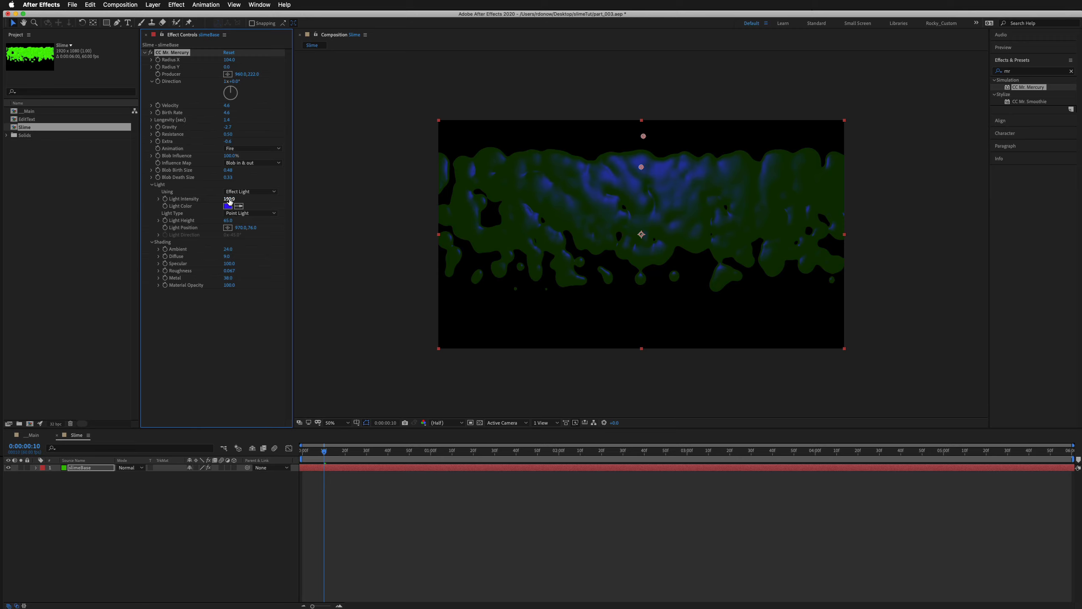
left_click_drag(228, 199, 366, 196)
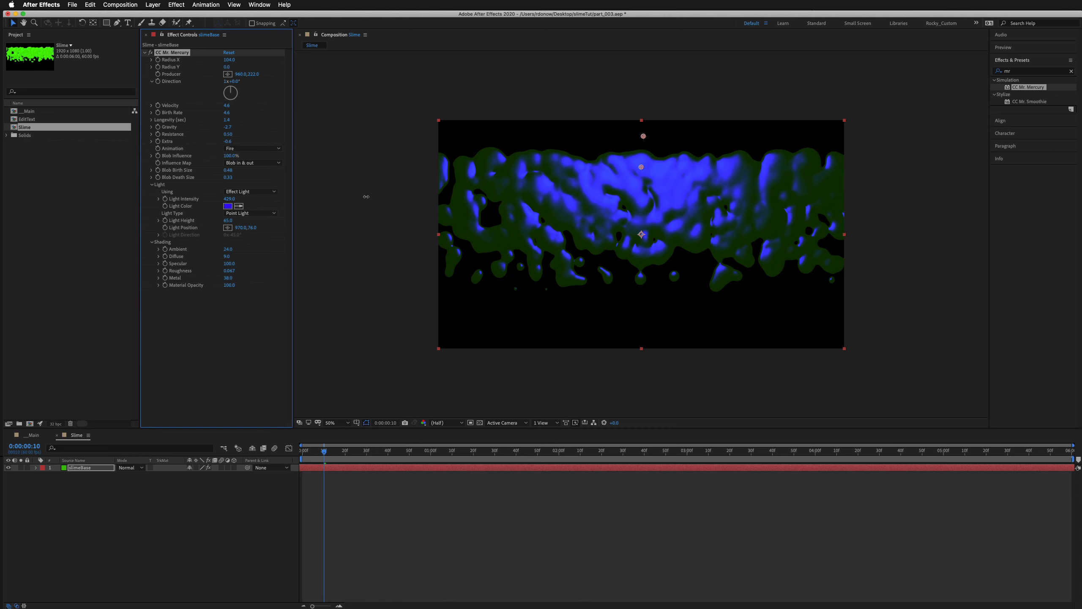
- Change the Light Color to yellow, lower Light Intensity to about 229, and set Metal to 37 and Material Opacity to 38
left_click(228, 206)
left_click(373, 378)
left_click_drag(374, 379, 378, 436)
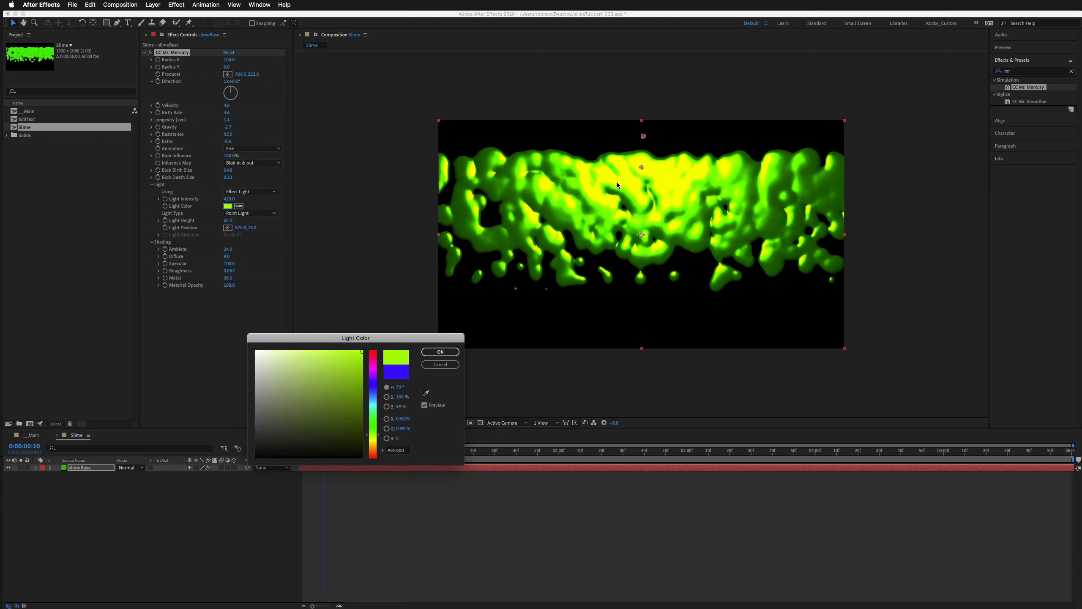
left_click(440, 353)
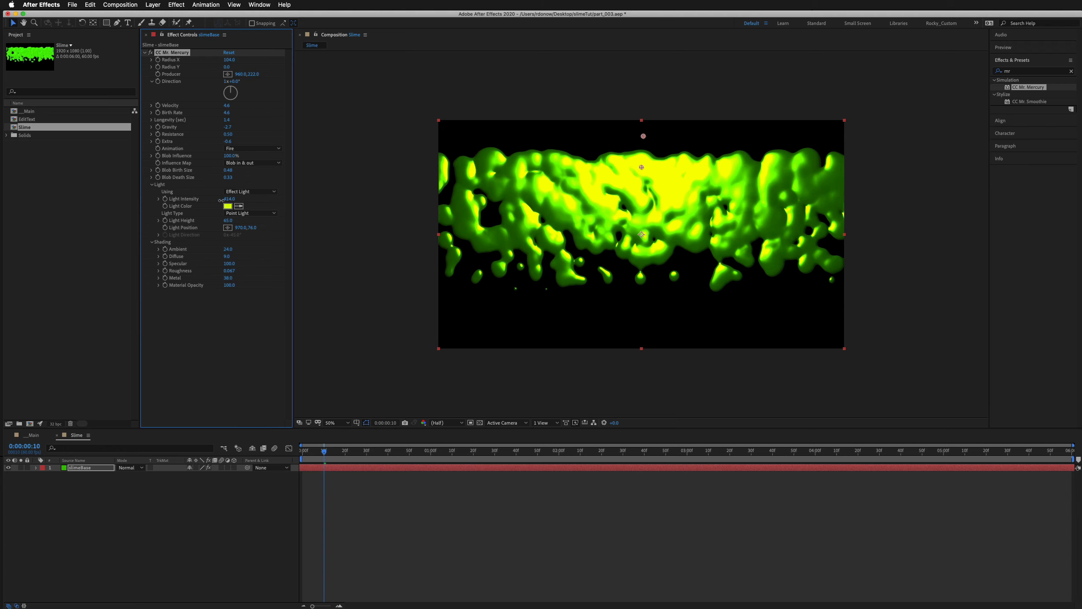
left_click_drag(222, 198, 158, 212)
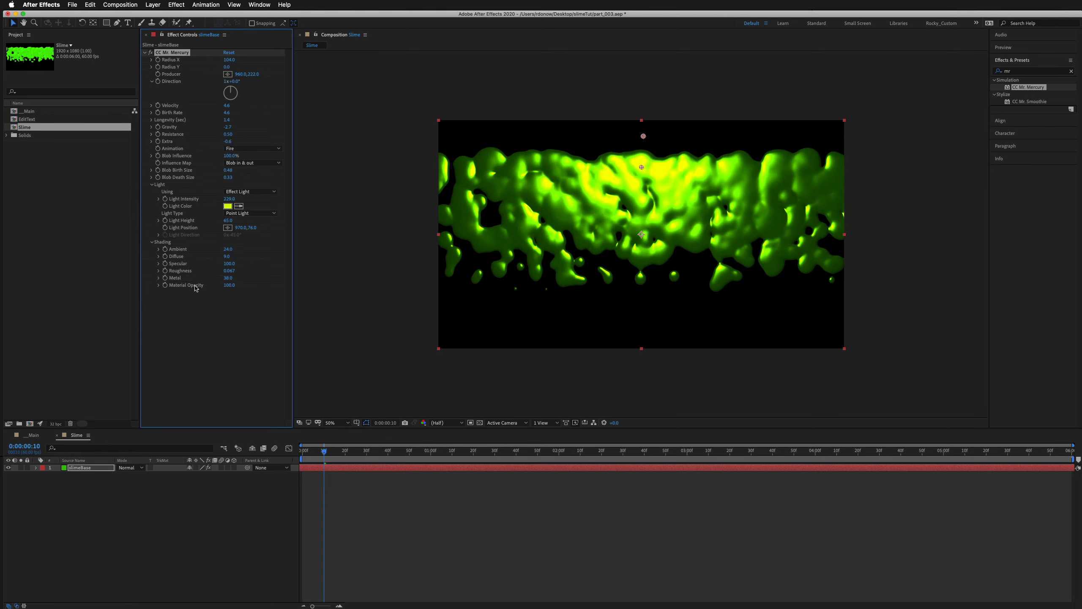
left_click_drag(227, 278, 252, 288)
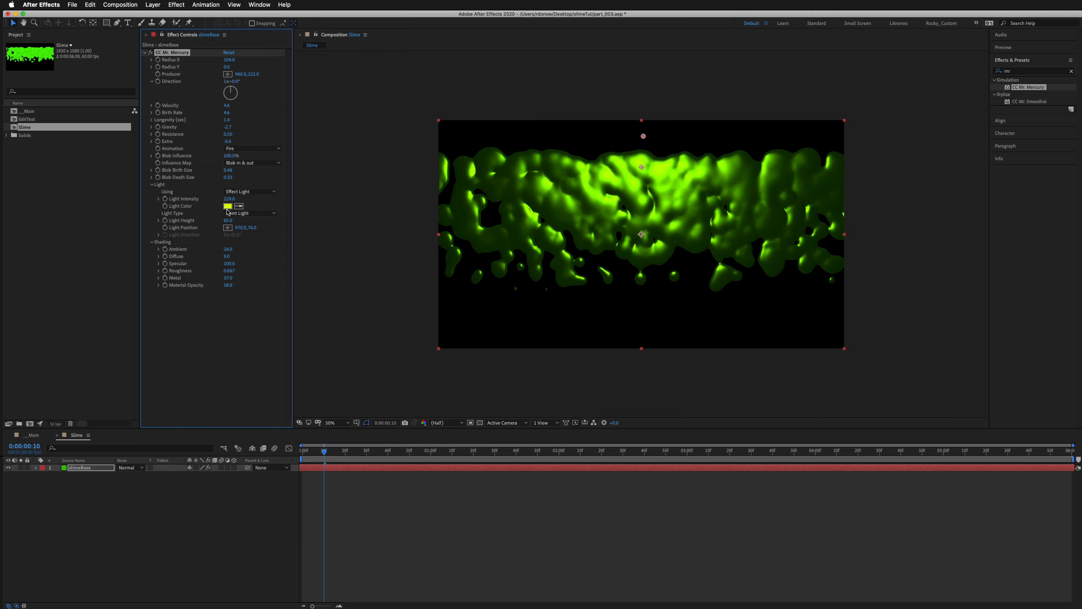
- Change the Light Color to orange (FDAB00) and preview the lit slime
left_click(227, 207)
mouse_move(375, 439)
left_mouse_down()
mouse_move(377, 392)
mouse_move(372, 448)
left_mouse_up()
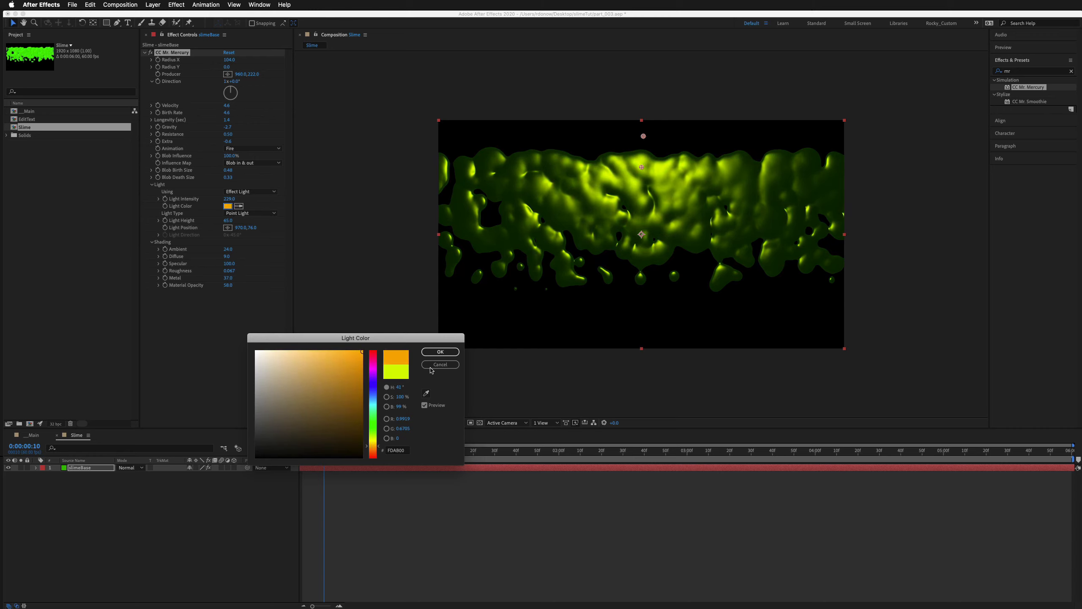
left_click(440, 352)
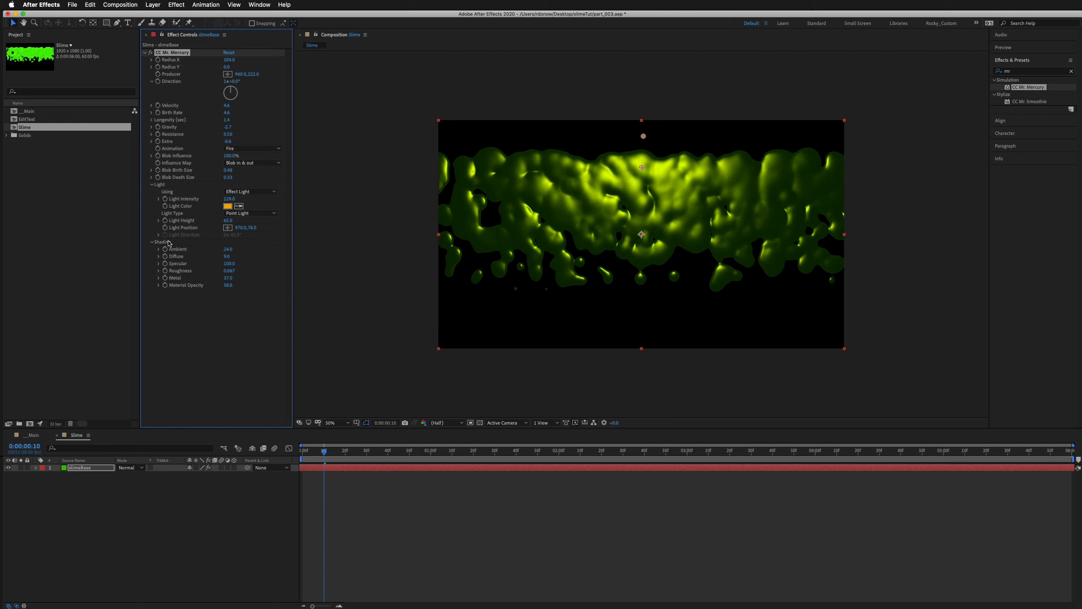
key("space")
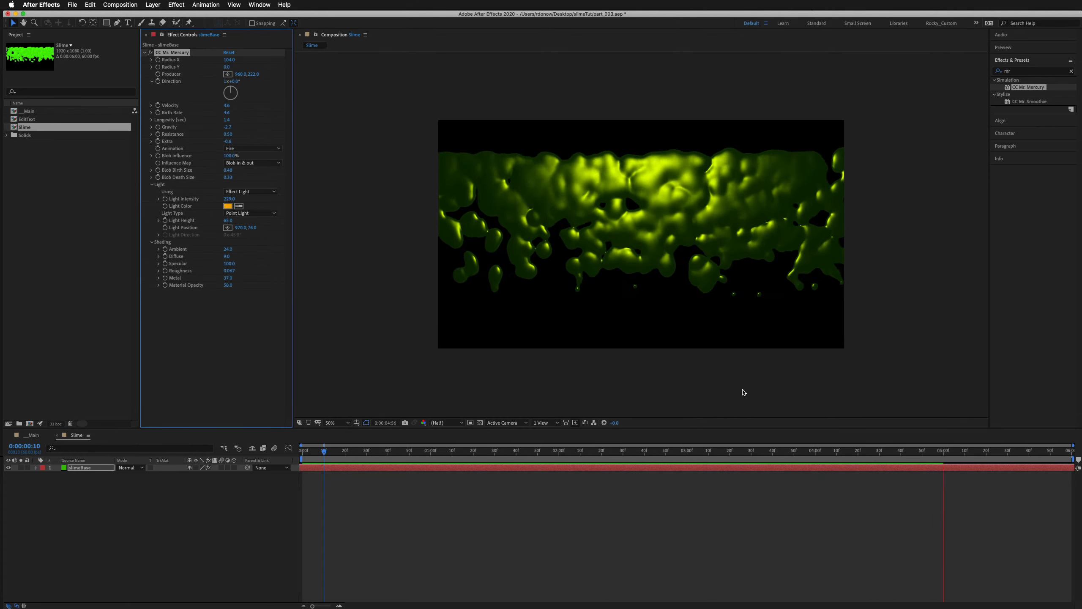
- Find the Turbulent Displace effect and apply it to the slimeBase layer
left_click(1032, 72)
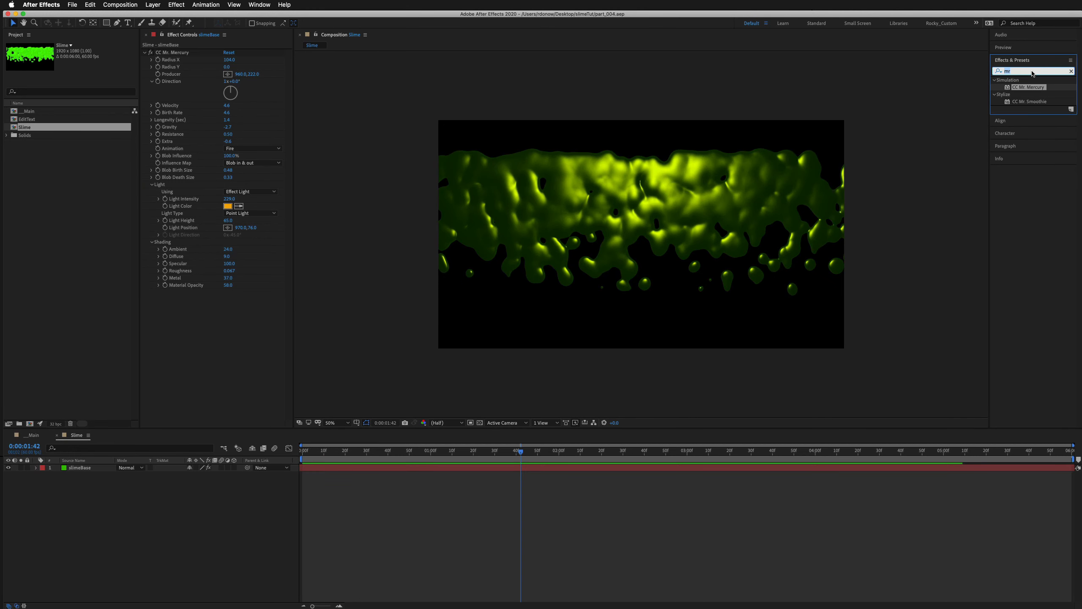
type("turbu")
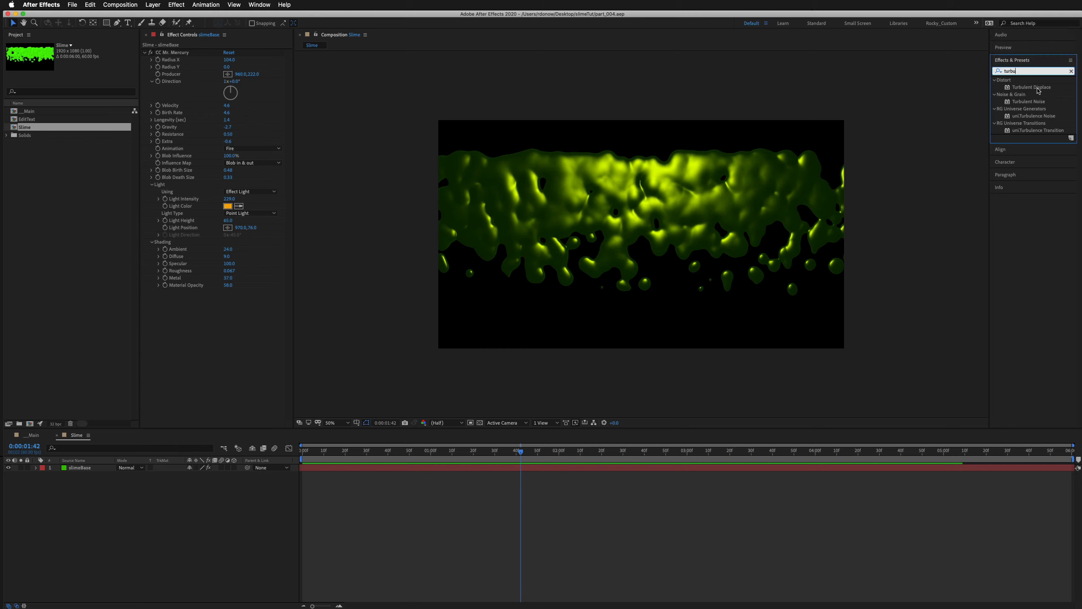
left_click_drag(1038, 91, 102, 468)
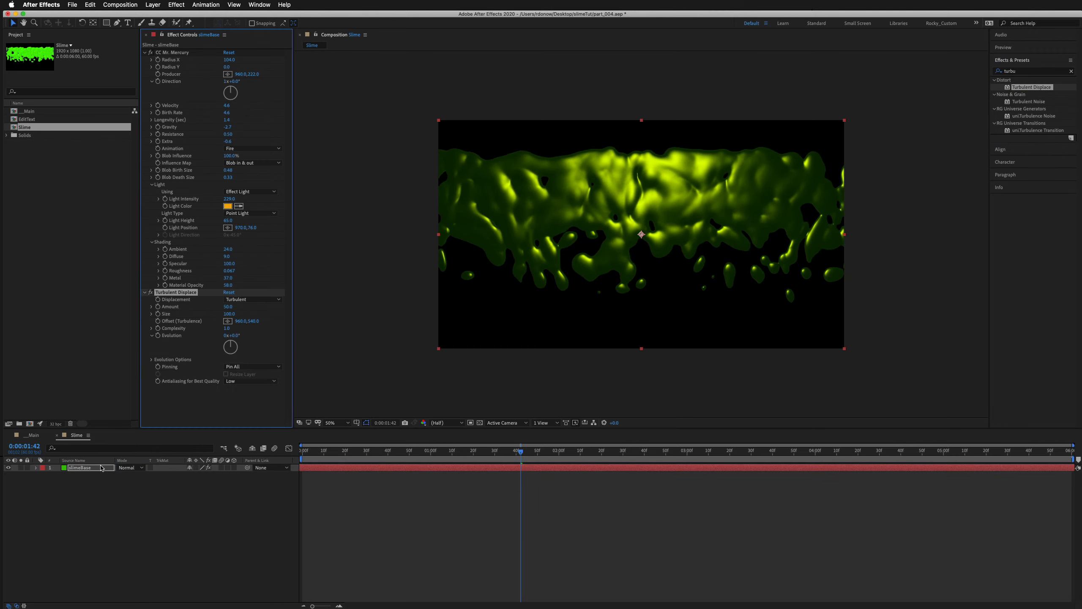
- Collapse CC Mr. Mercury, lower the Turbulent Displace Amount, set Size to 47, and move Offset (Turbulence) to 960, 380
left_click(145, 53)
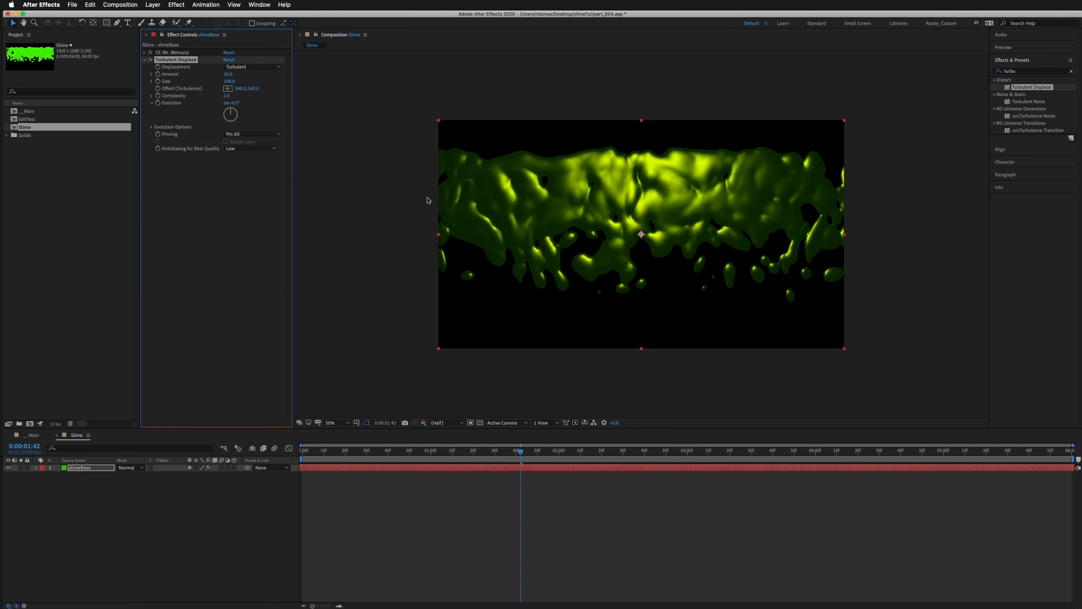
left_click_drag(228, 74, 202, 105)
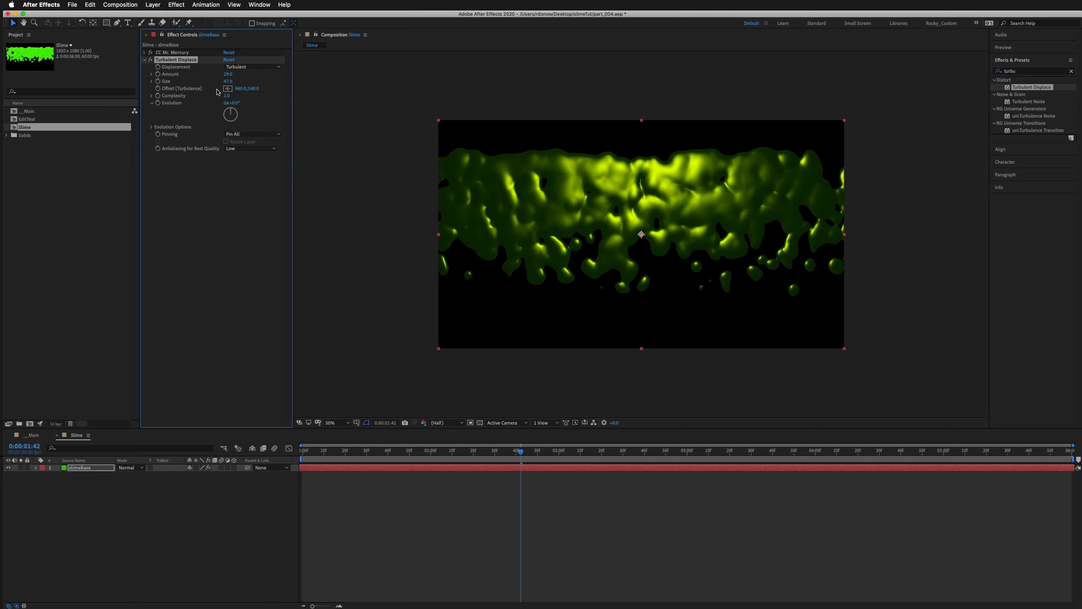
mouse_move(252, 89)
left_mouse_down()
mouse_move(558, 89)
mouse_move(361, 106)
mouse_move(178, 89)
left_mouse_up()
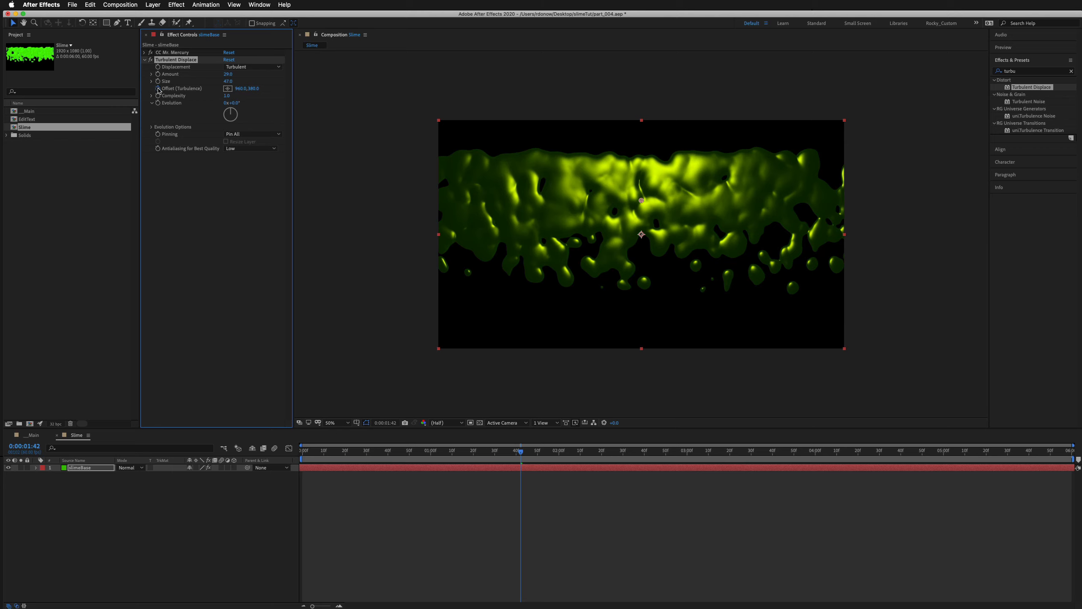
- Add the expression [0,time*100] to Offset (Turbulence) and preview the moving distortion
left_click(158, 89, "alt")
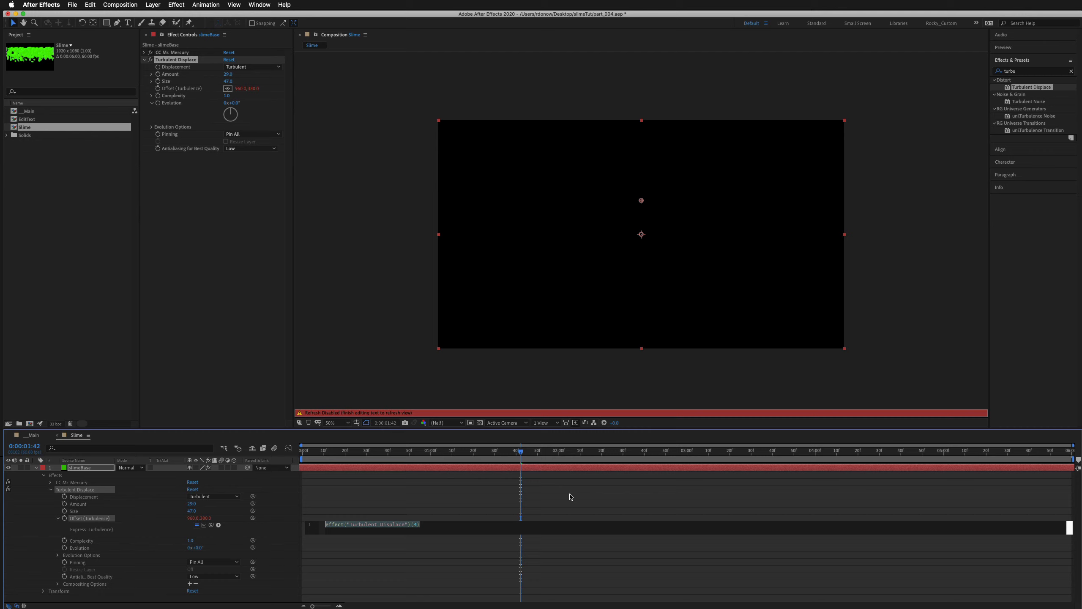
type("[]")
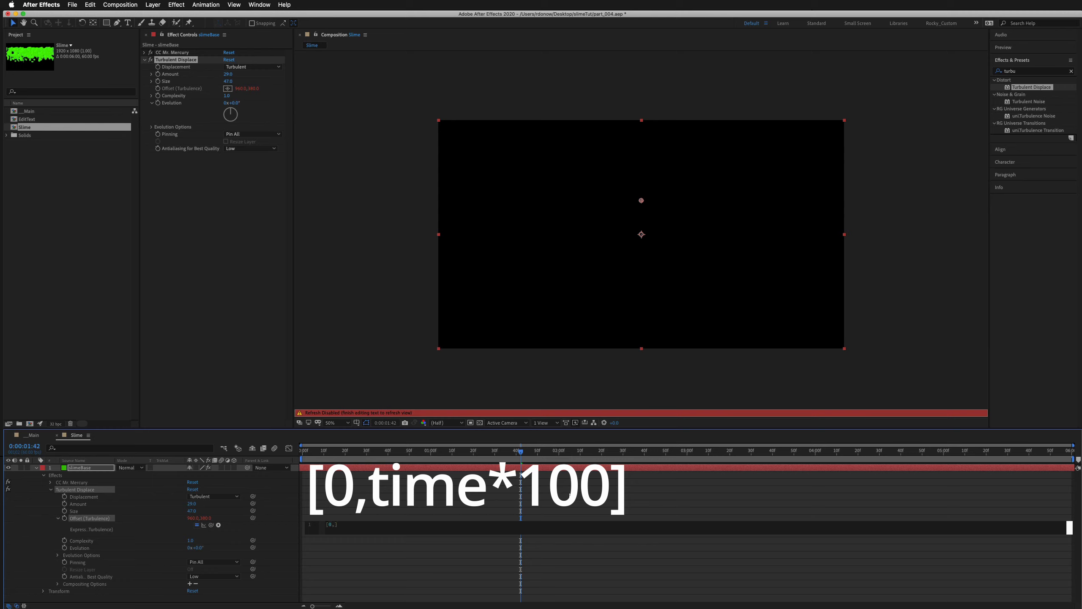
type("0,time")
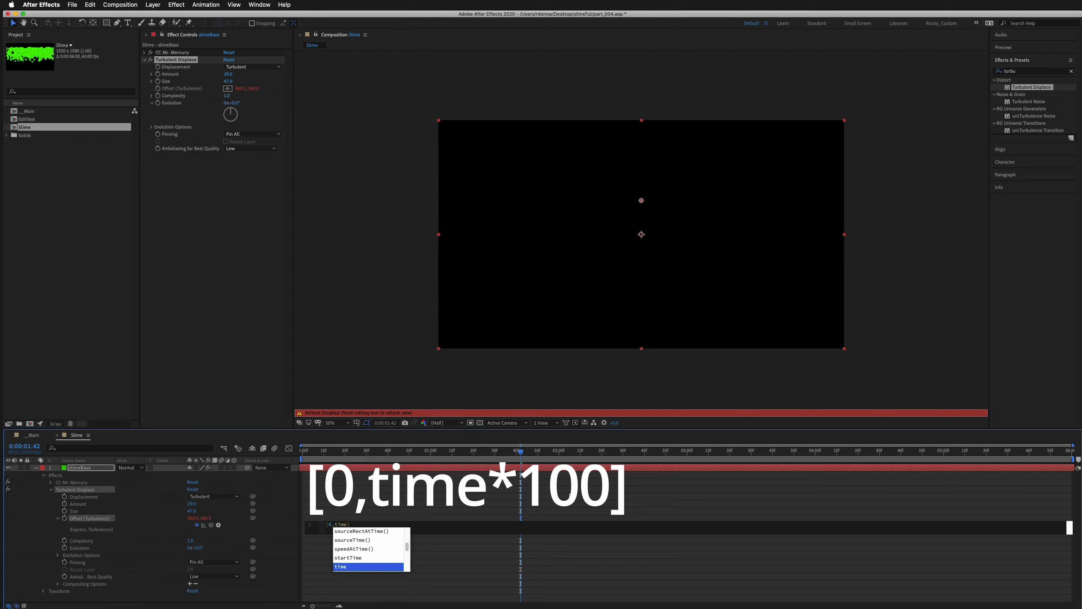
type("*")
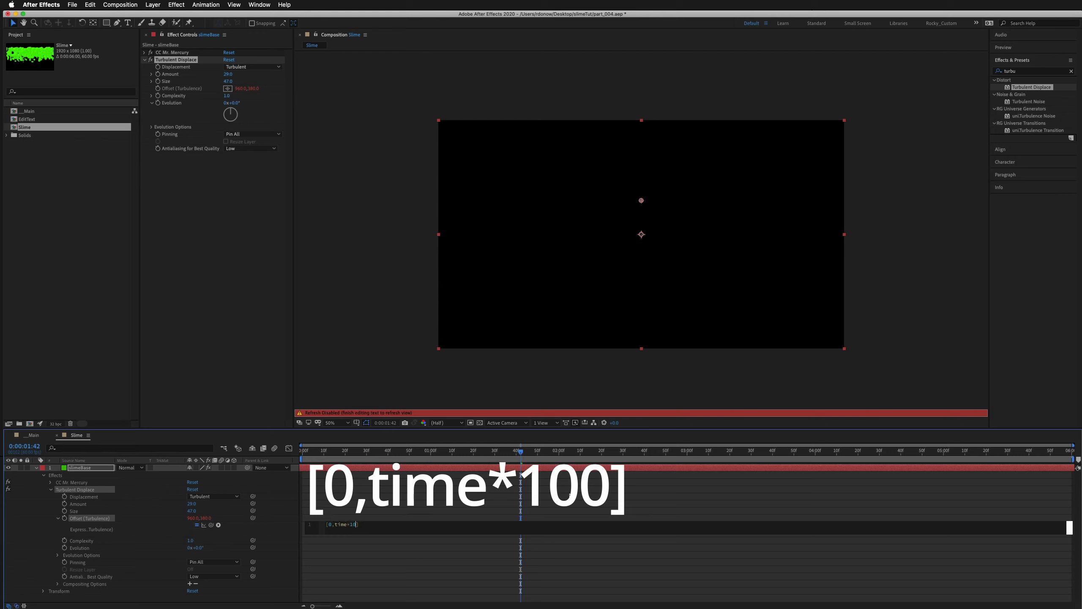
type("100")
left_click(387, 557)
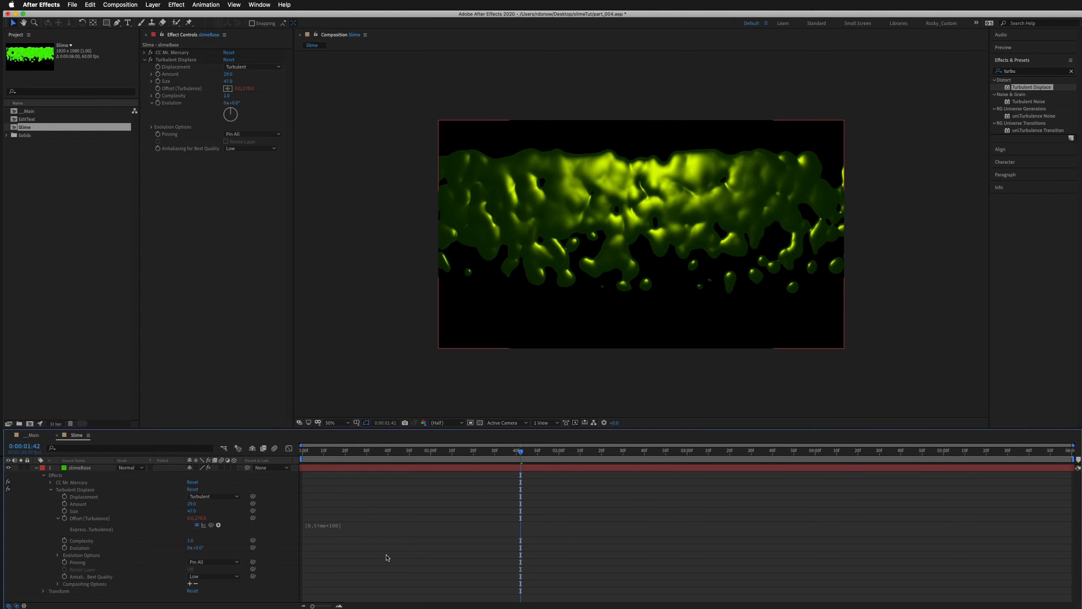
key("space")
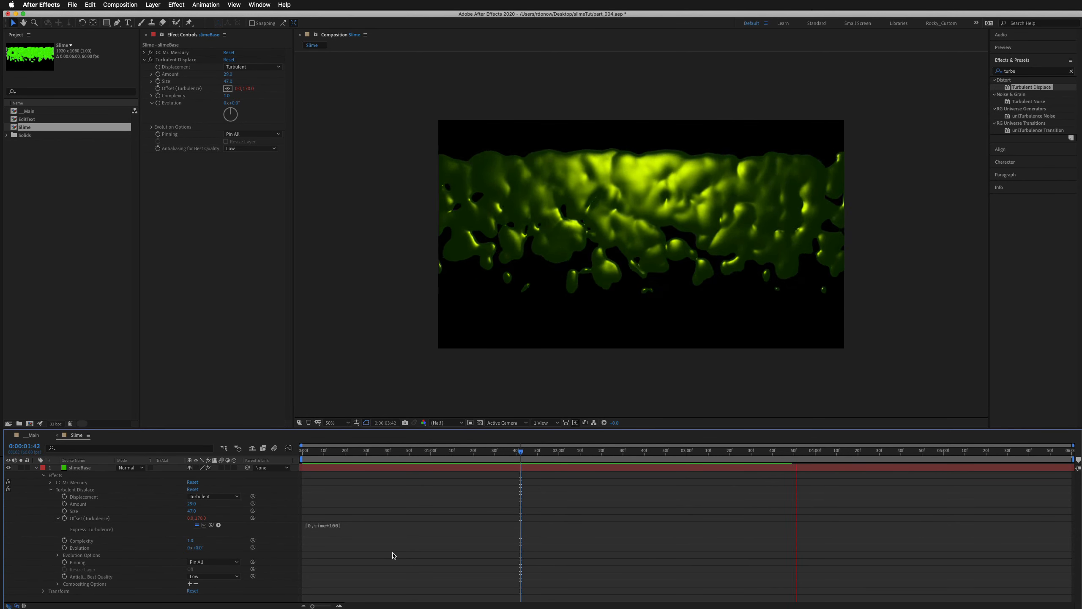
- Raise the Turbulent Displace Amount, reduce Size to 37, and preview the slime's motion
left_click_drag(228, 74, 243, 74)
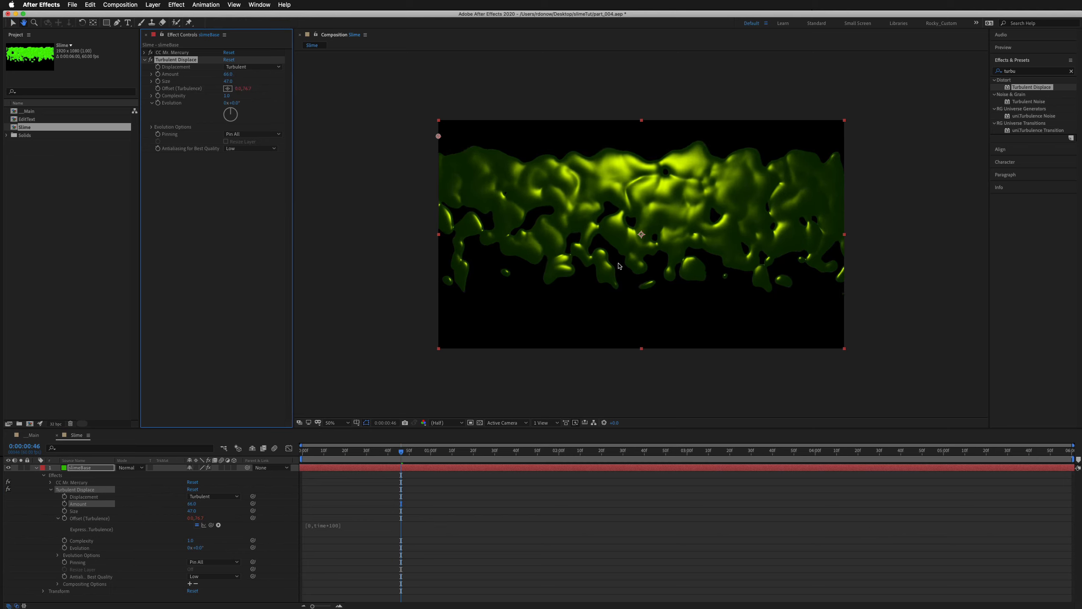
key("space")
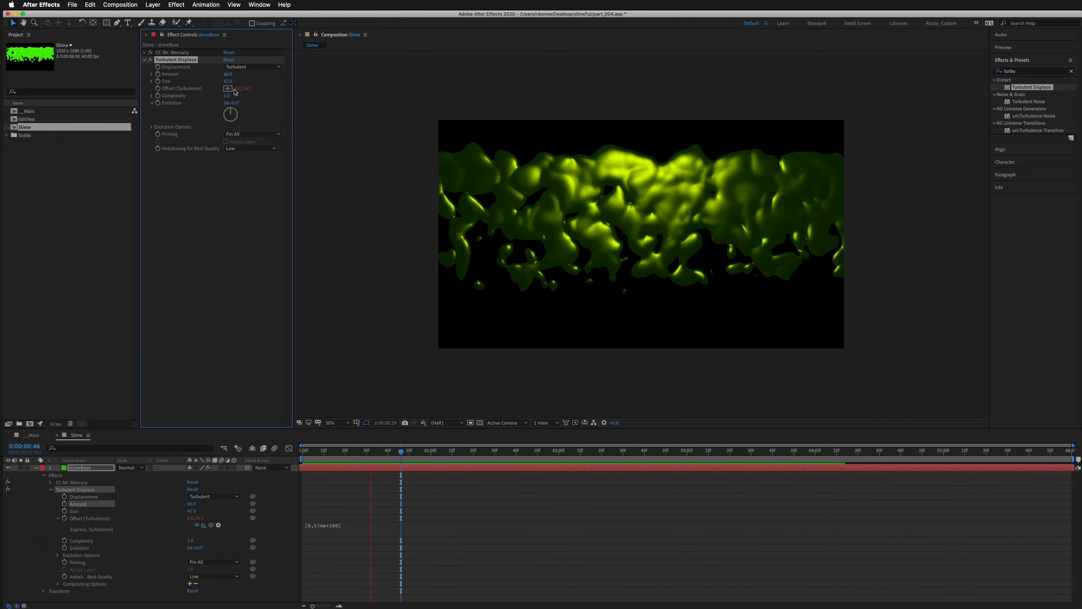
key("space")
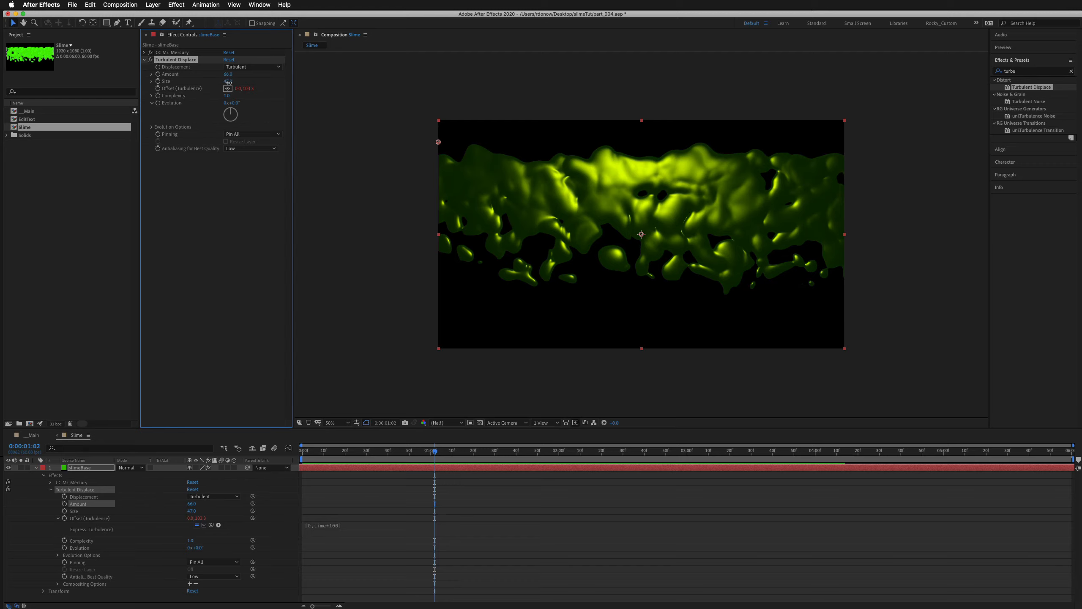
left_click_drag(228, 81, 225, 82)
key("space")
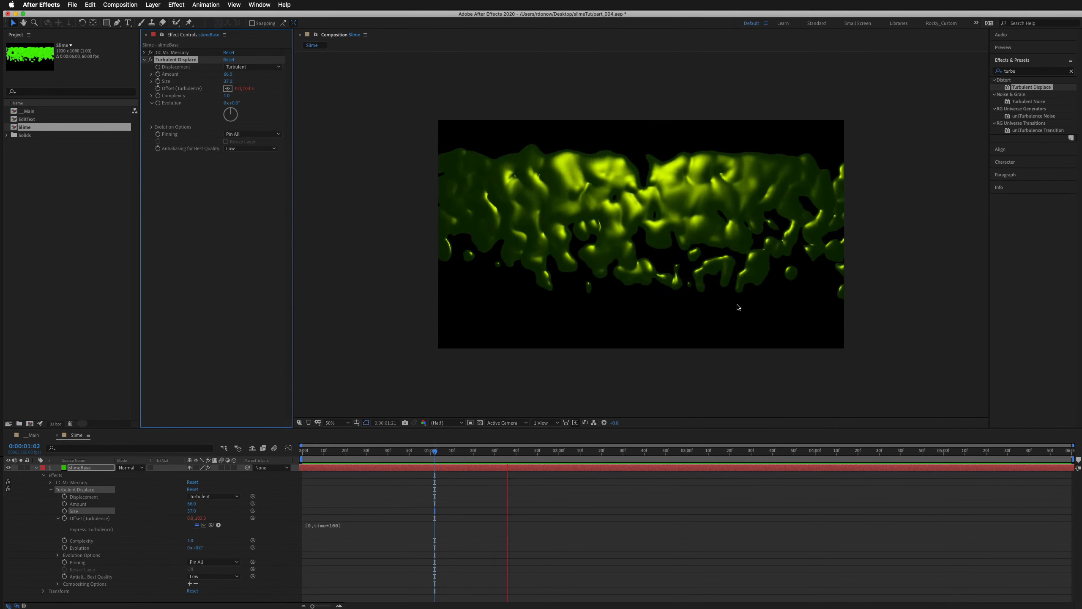
key("space")
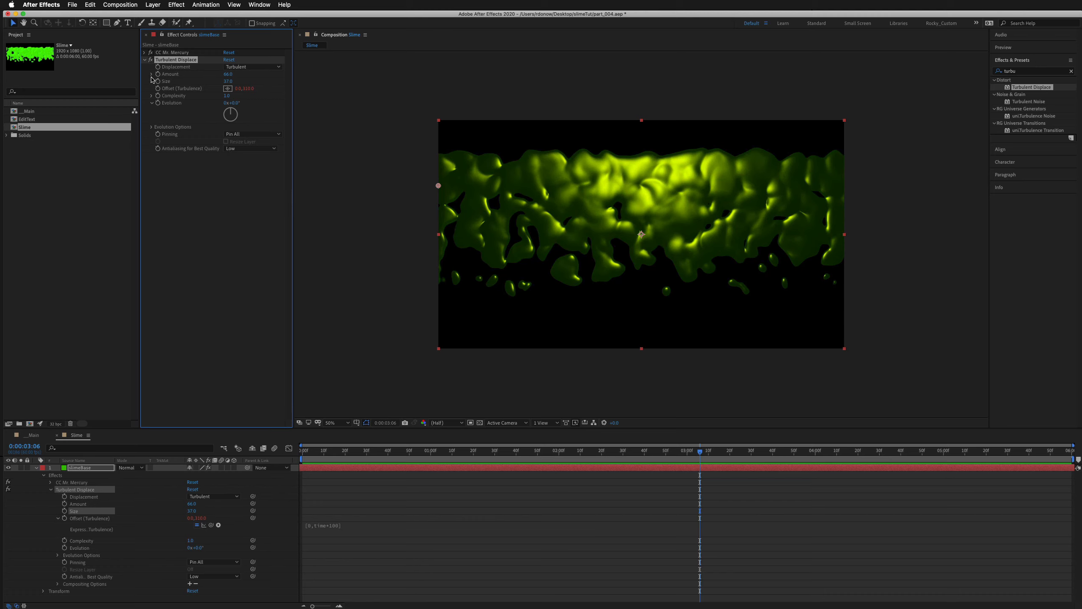
- Compare the slime preview with Turbulent Displace disabled and enabled
key("space")
key("space")
key("space")
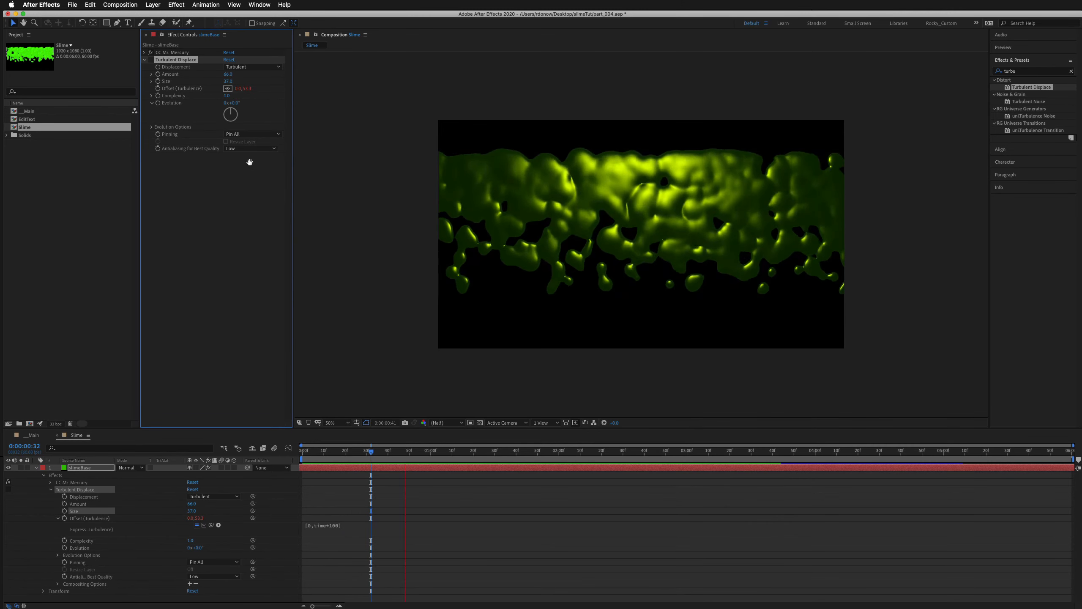
key("space")
left_click(150, 60)
key("space")
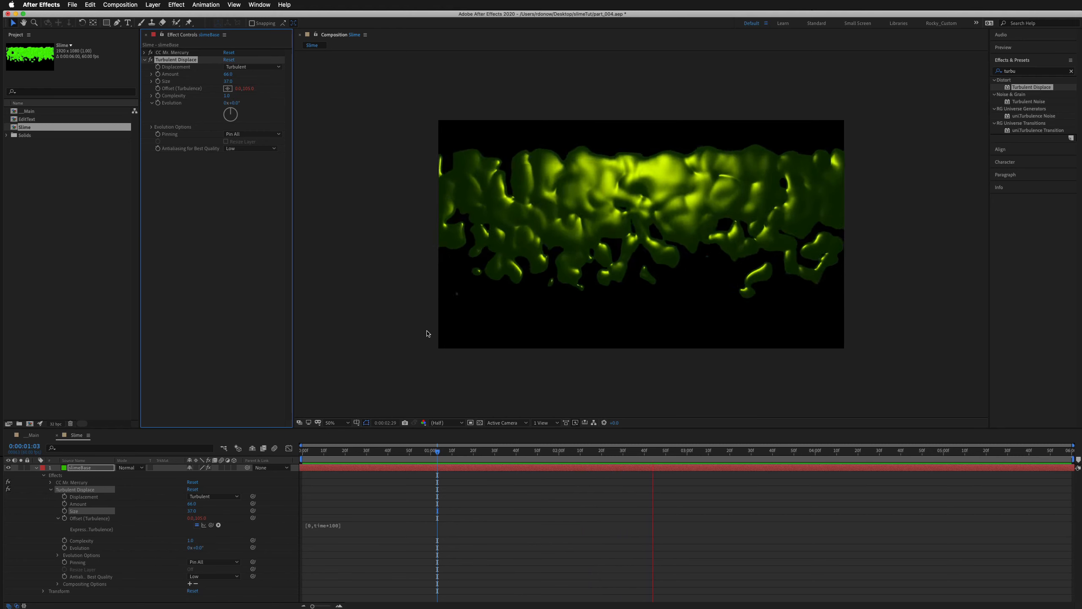
key("space")
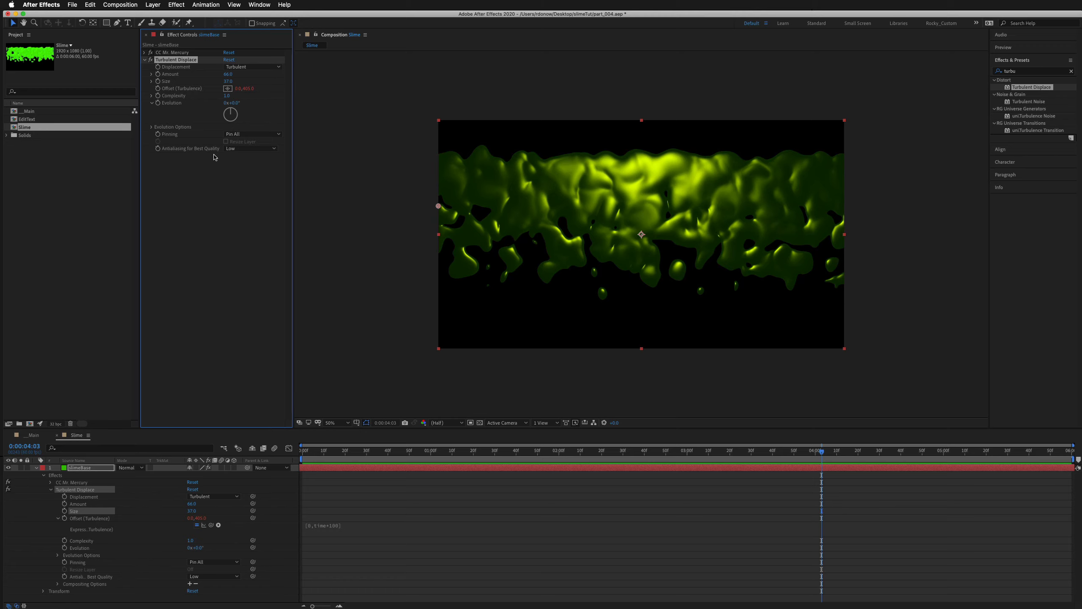
- Add the expression time*100 to Turbulent Displace's Evolution and preview the animation
left_click_drag(232, 103, 459, 106)
key("super+z")
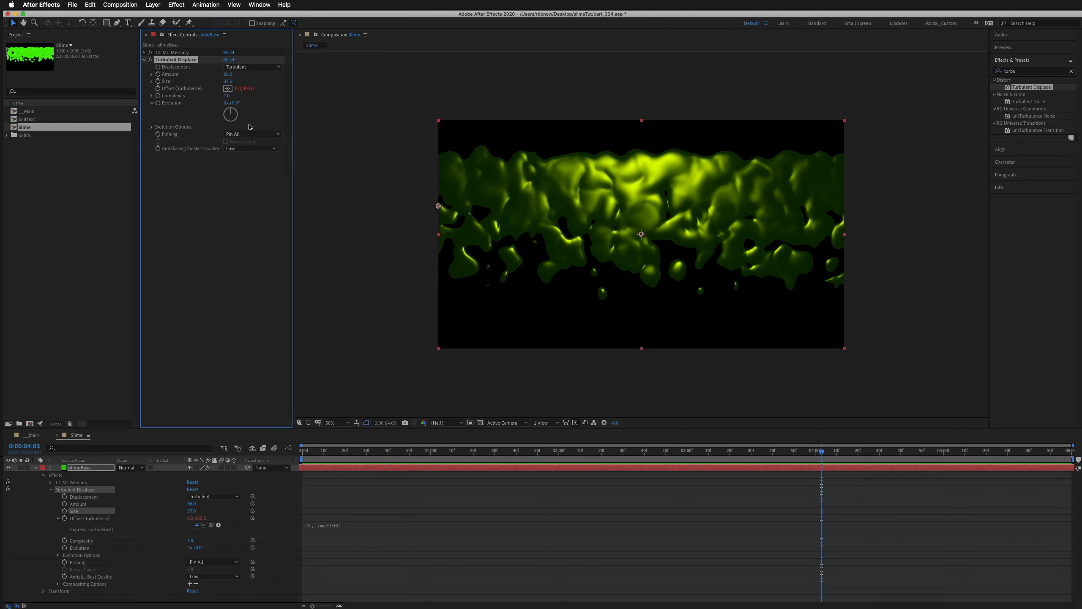
left_click(157, 103, "alt")
type("time")
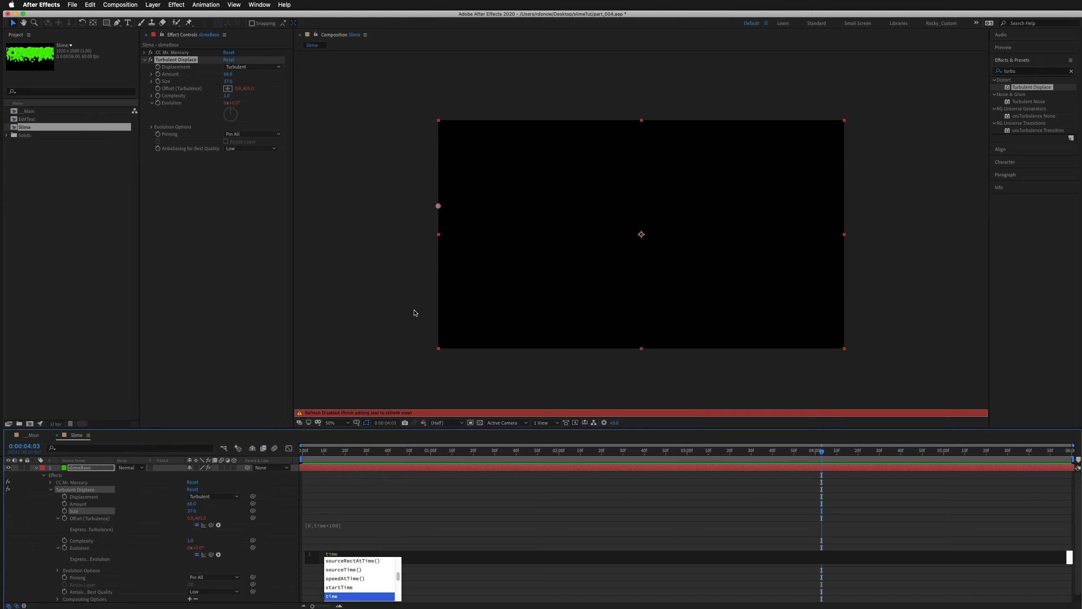
type("*")
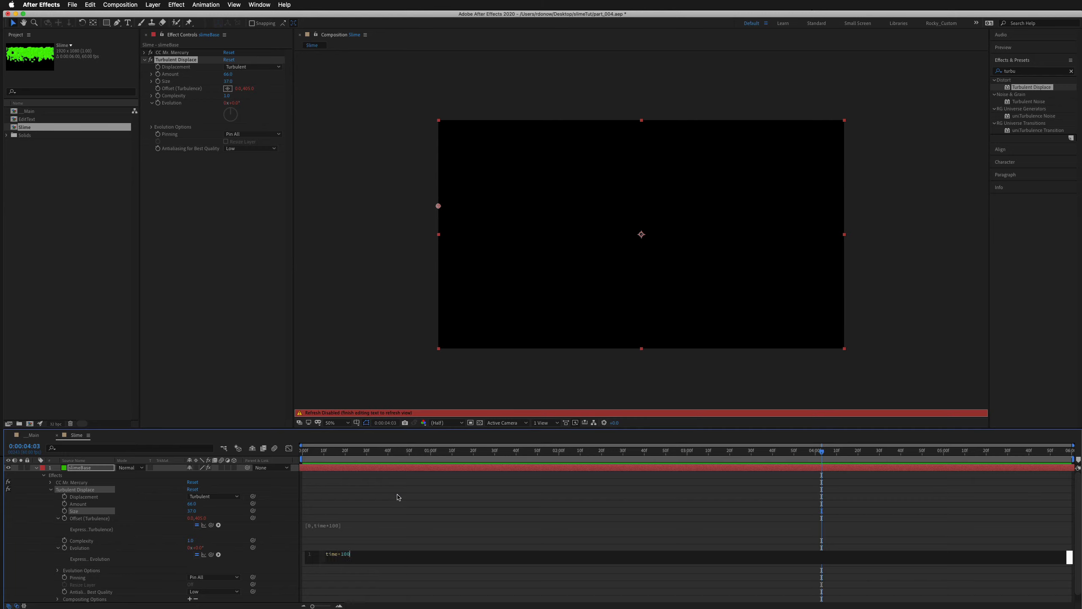
left_click(357, 587)
key("space")
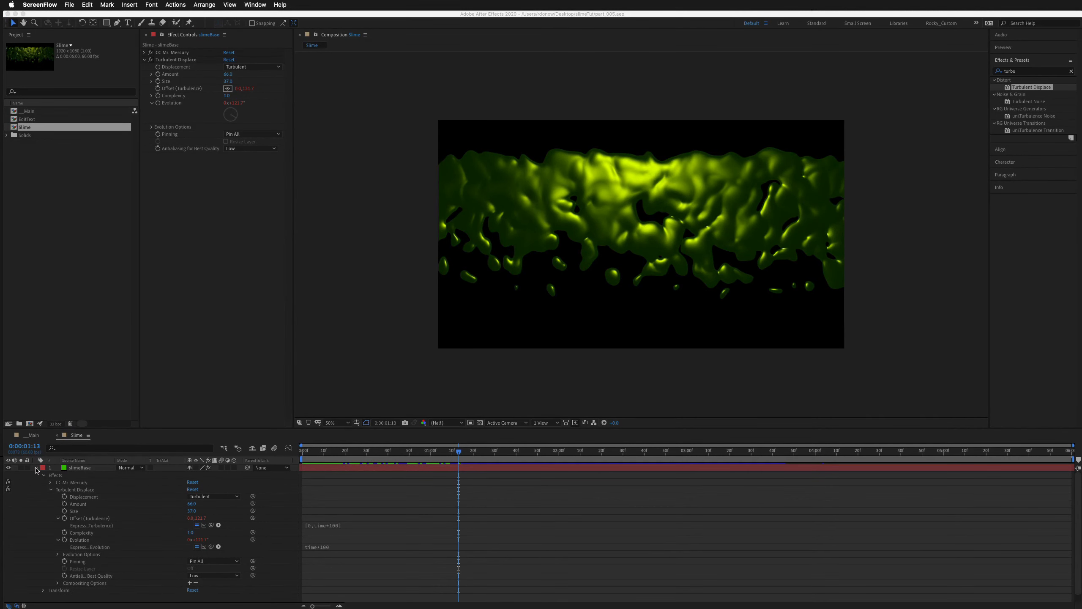
- Place the EditText composition above slimeBase, set slimeBase's track matte to Alpha Matte "EditText", and preview the slime-filled text
left_click(36, 468)
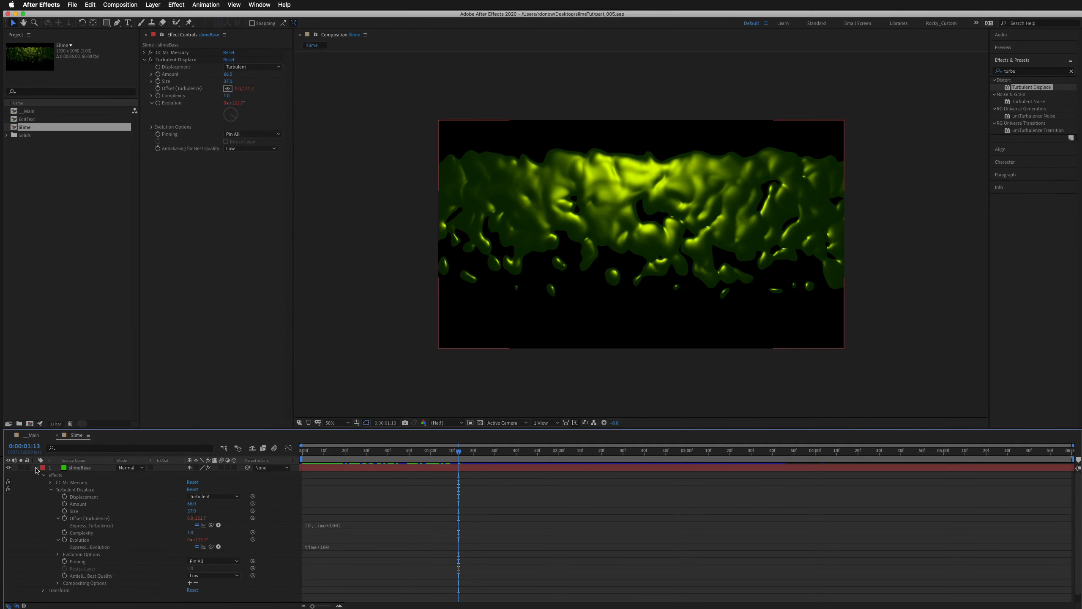
left_click(36, 468)
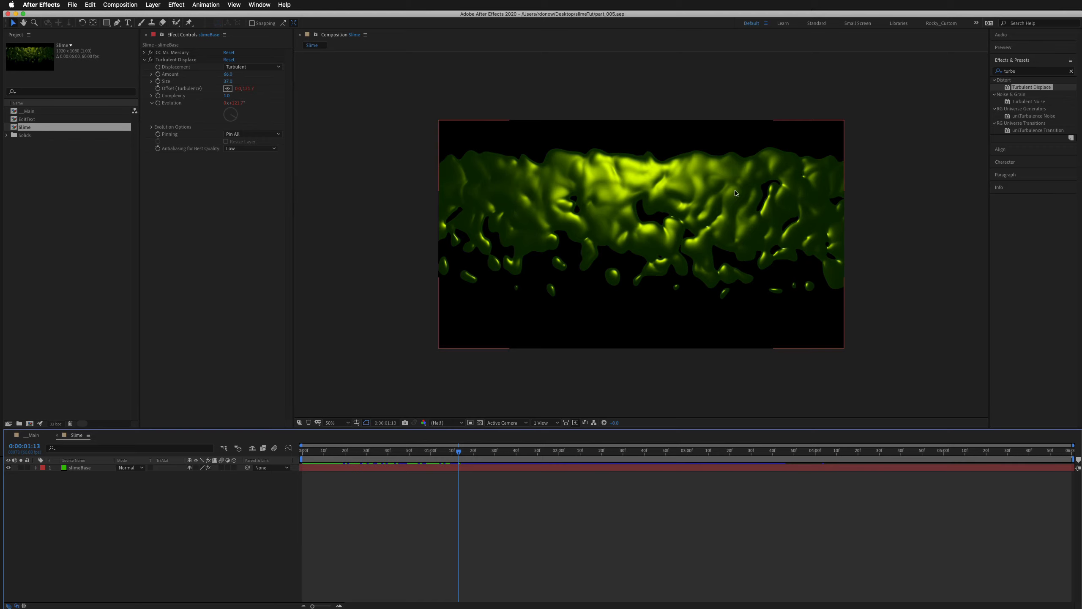
left_click(27, 119)
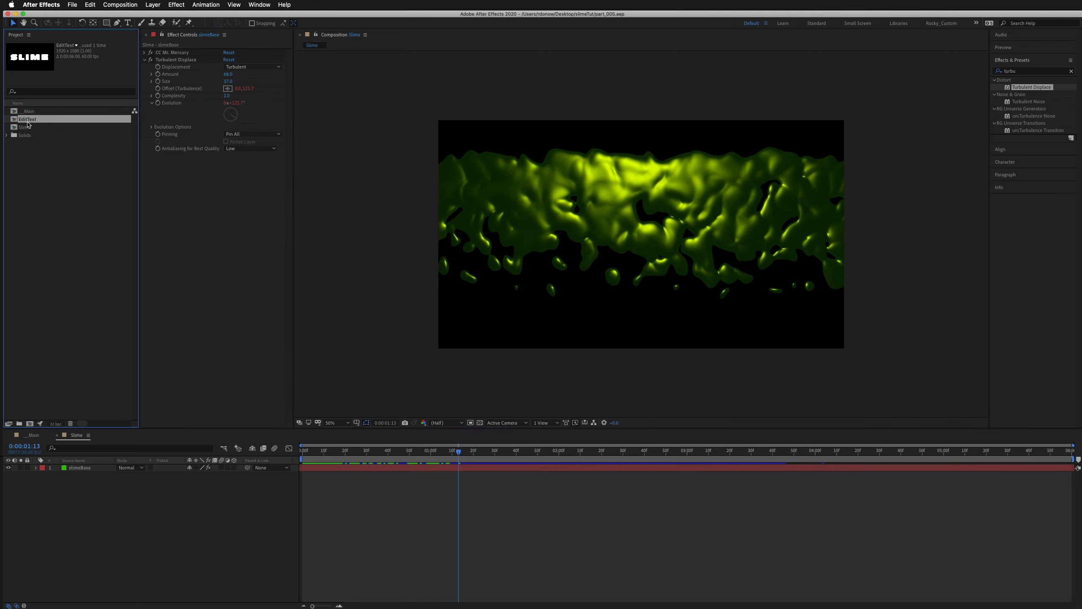
left_click_drag(27, 120, 79, 467)
left_click(171, 475)
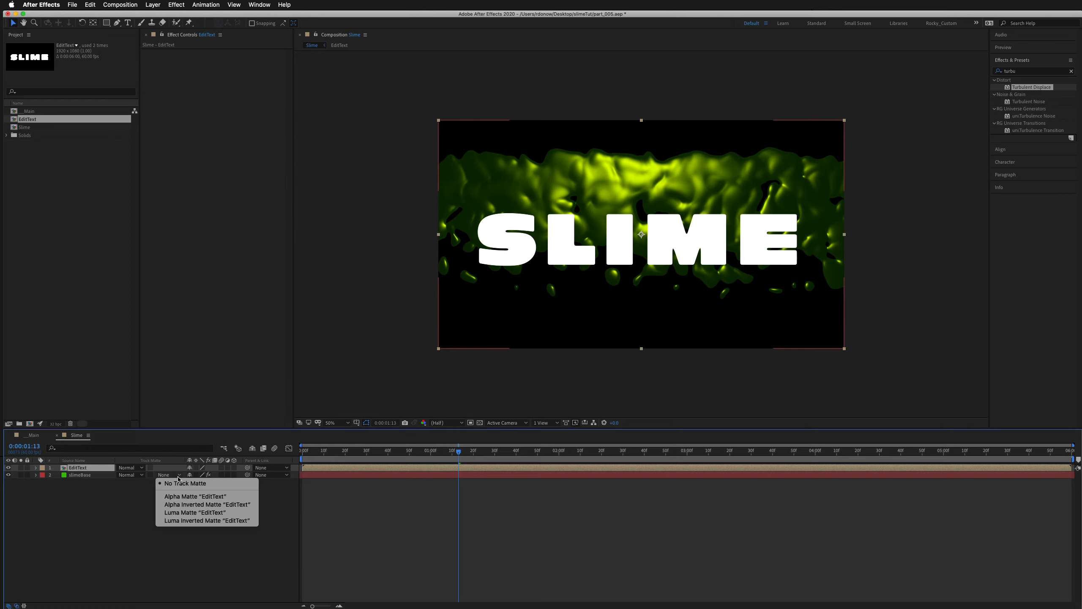
left_click(233, 500)
key("space")
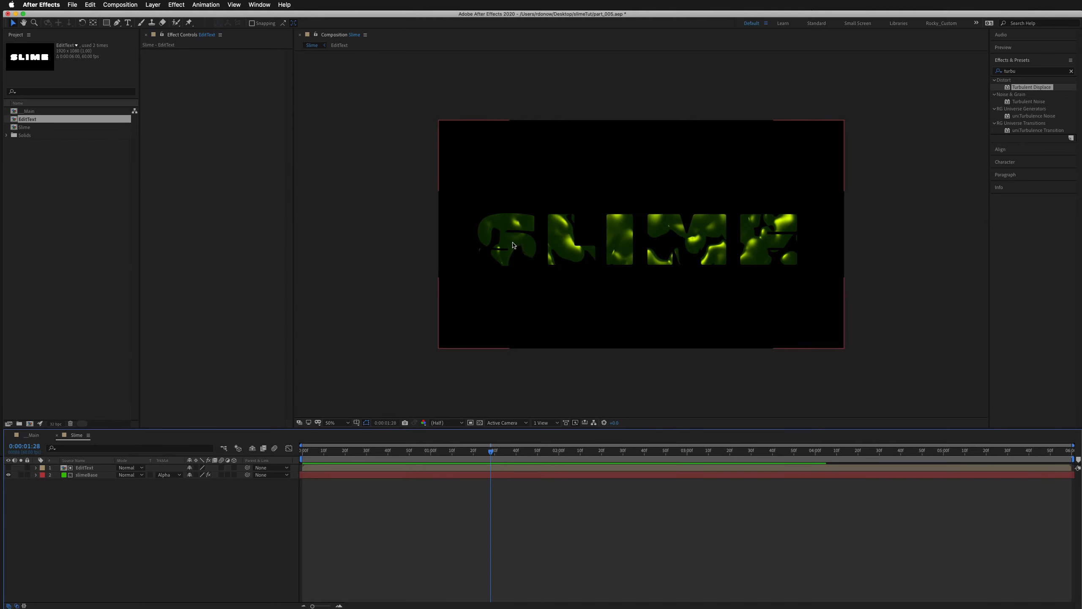
- Find the Matte Choker effect and apply it to the EditText layer
scroll(516, 245, "up", 1)
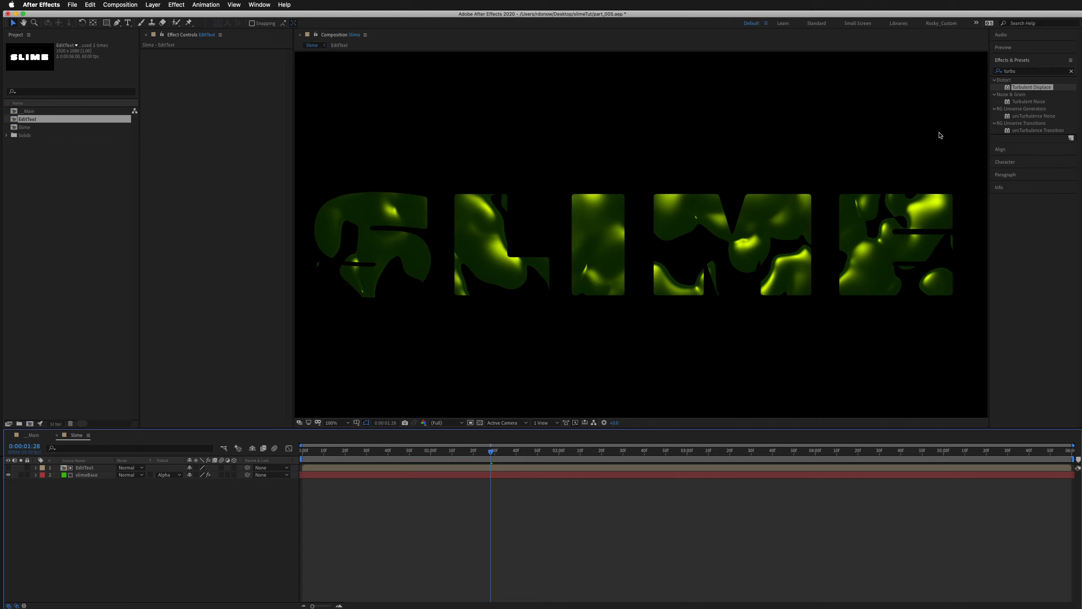
left_click(1024, 70)
type("choke")
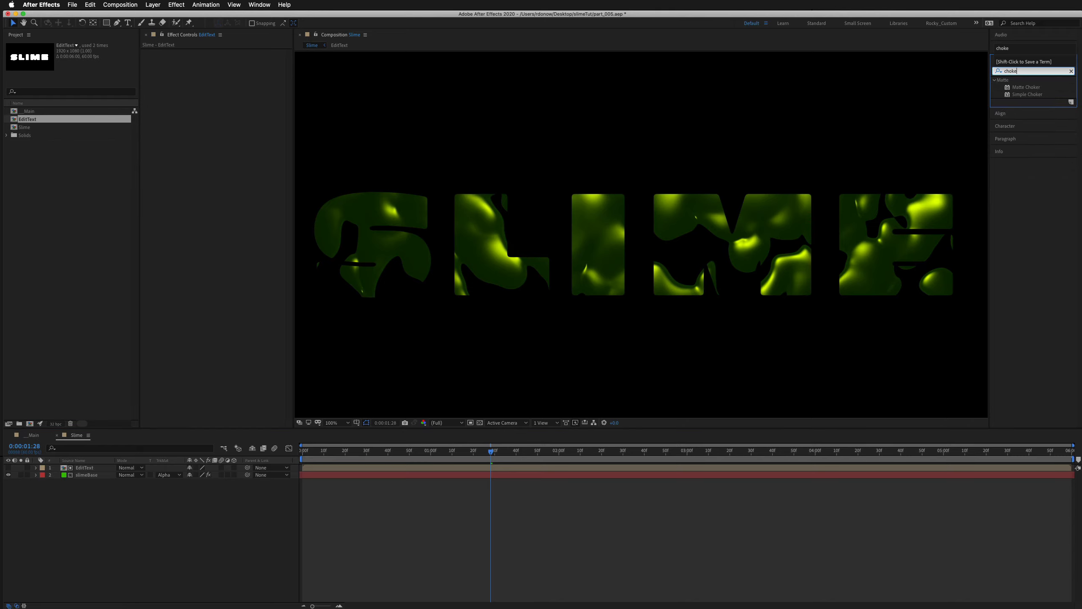
left_click_drag(1021, 89, 90, 467)
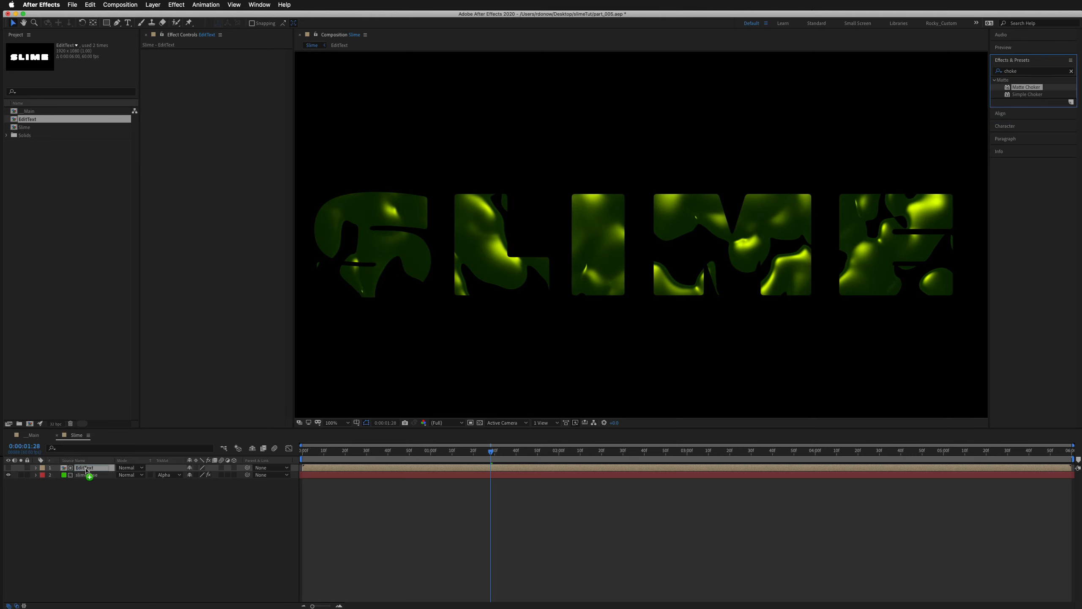
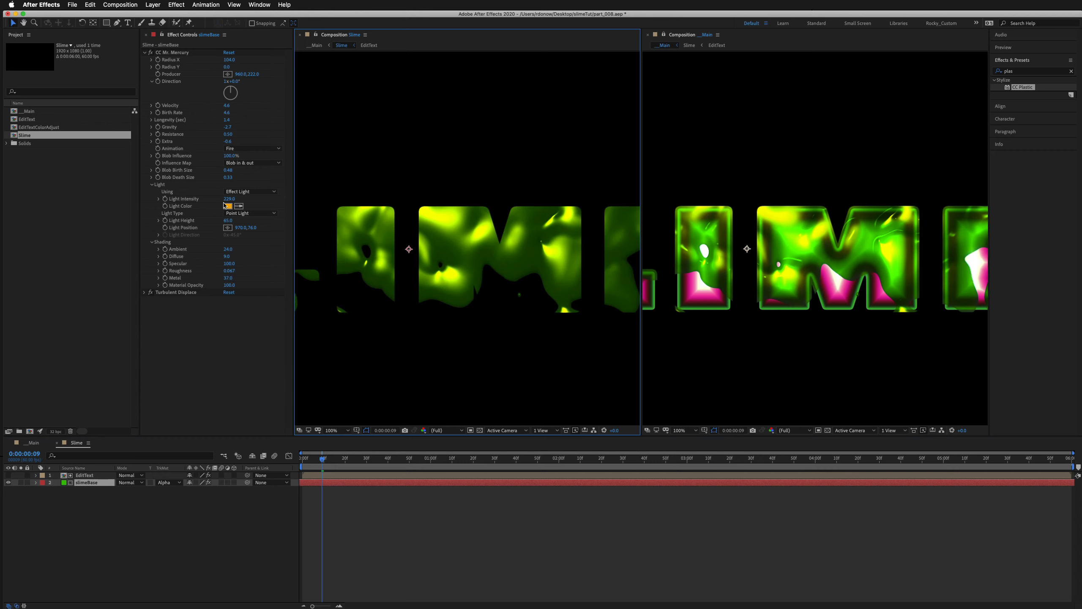
- Lower the CC Mr. Mercury Light Intensity on slimeBase and check the letters in the __Main composition
left_click_drag(229, 198, 213, 202)
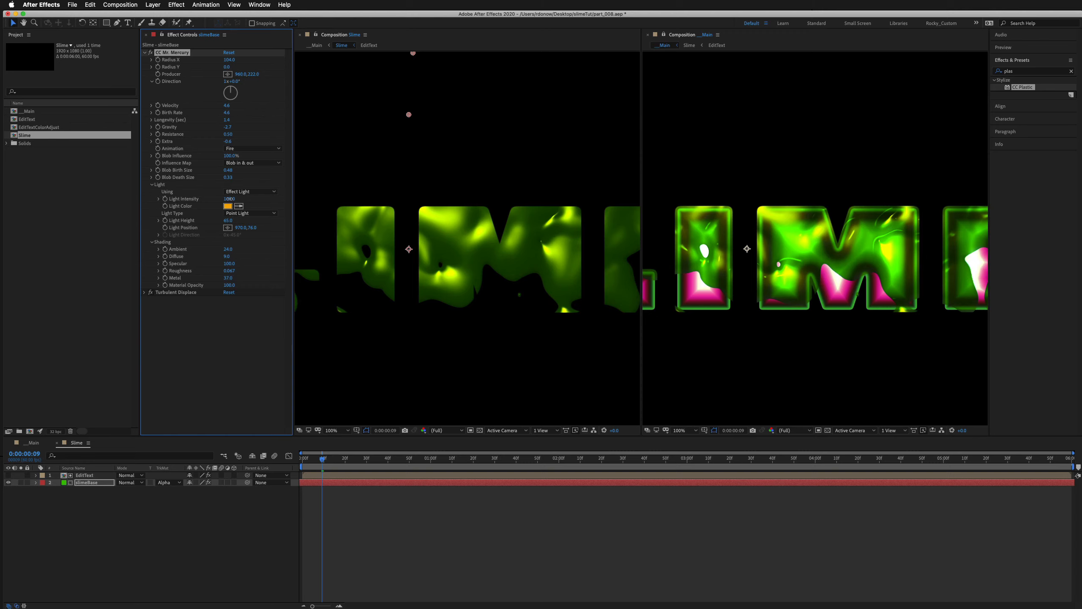
left_click_drag(229, 199, 213, 199)
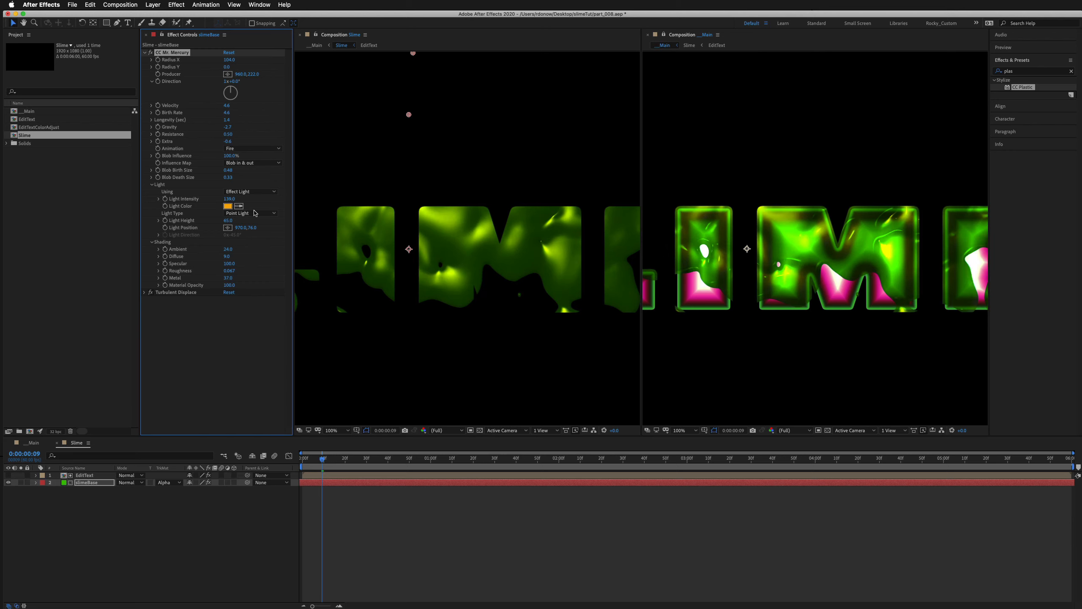
left_click_drag(769, 252, 909, 246)
mouse_move(666, 213)
left_mouse_down()
mouse_move(791, 218)
mouse_move(639, 226)
left_mouse_up()
left_click_drag(878, 247, 706, 243)
left_click_drag(942, 256, 851, 270)
key("v")
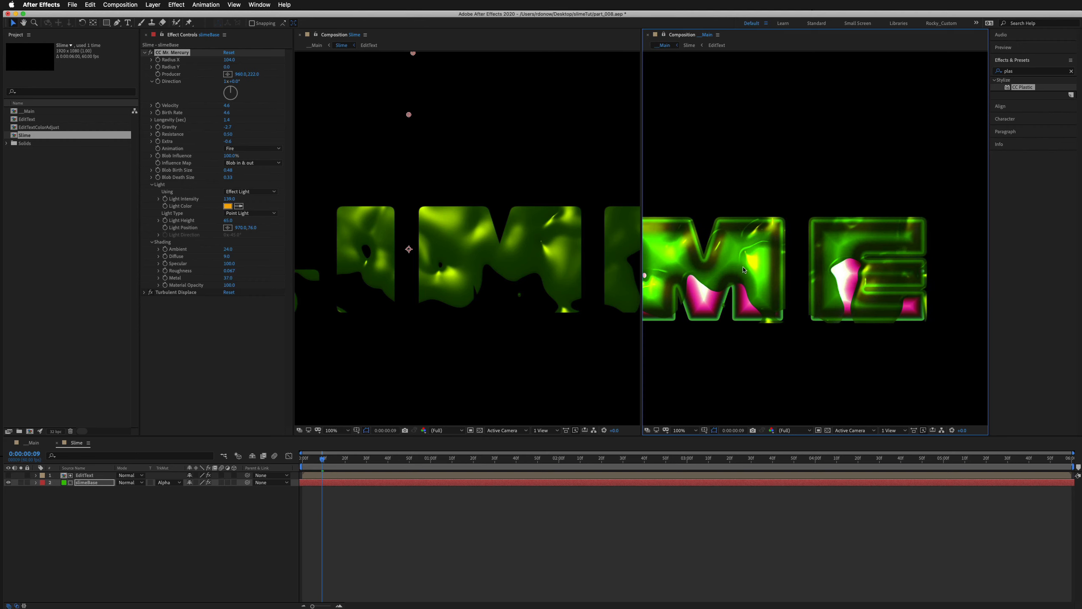
left_click_drag(744, 269, 841, 264)
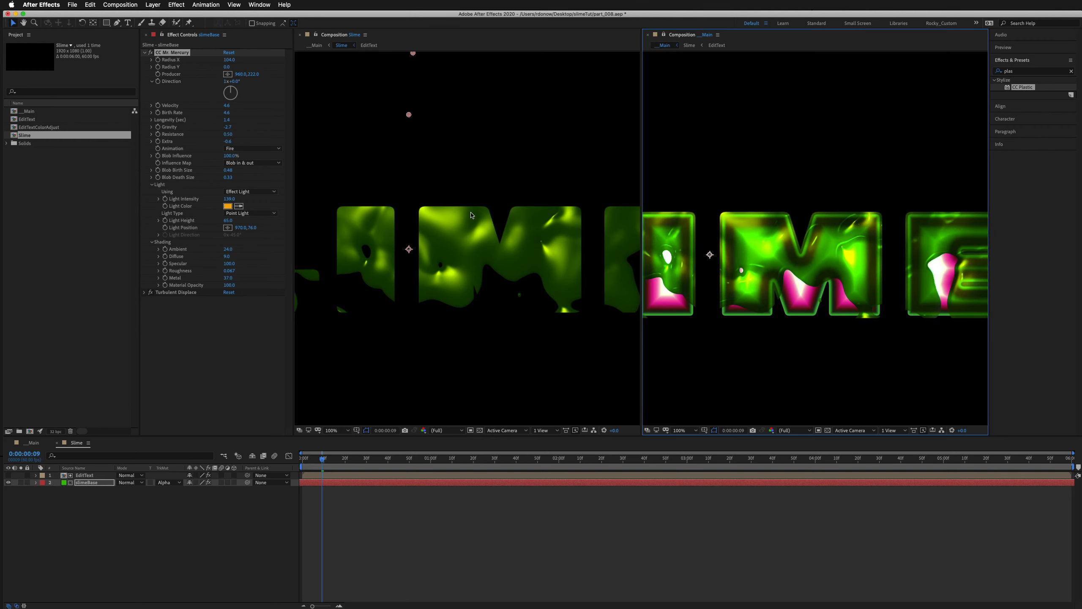
- Close the Slime composition's viewer and timeline, and select the Slime layer in __Main
left_click(300, 35)
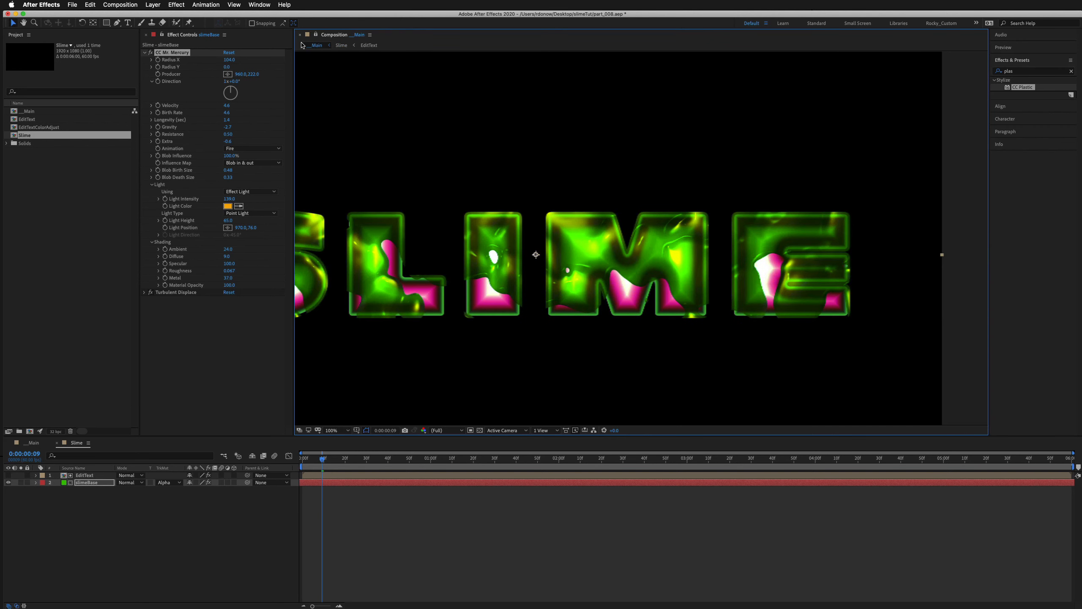
left_click(58, 444)
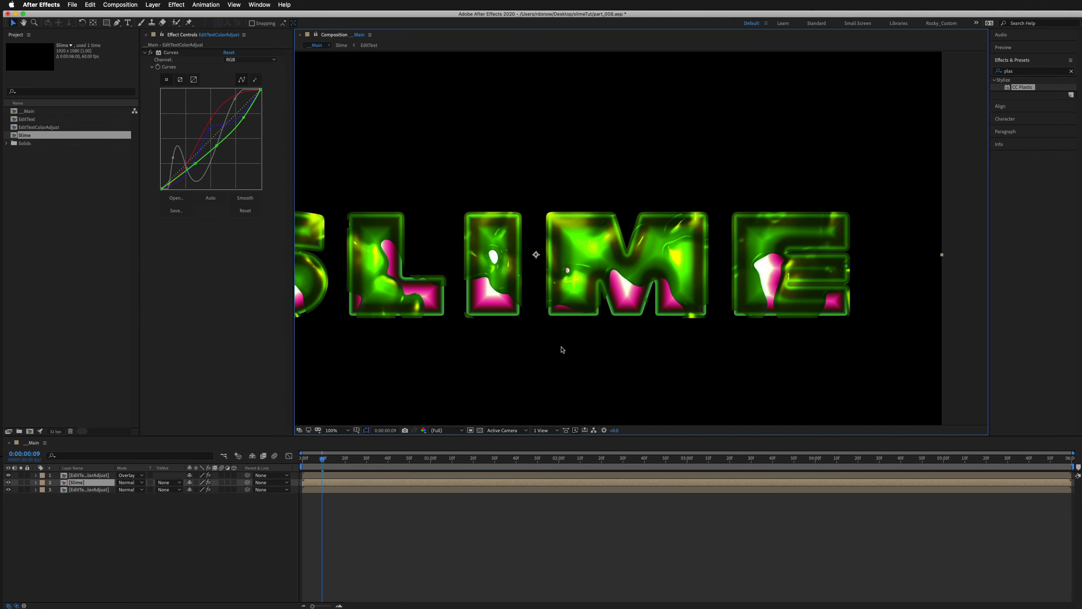
key("h")
left_click_drag(577, 336, 661, 340)
key("v")
left_click(169, 524)
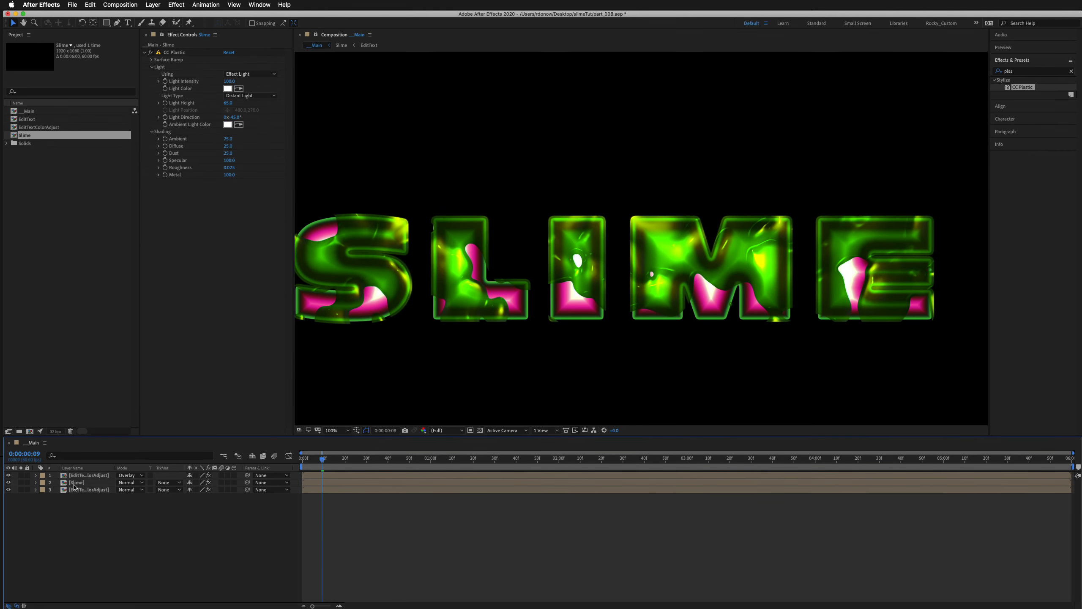
left_click(74, 485)
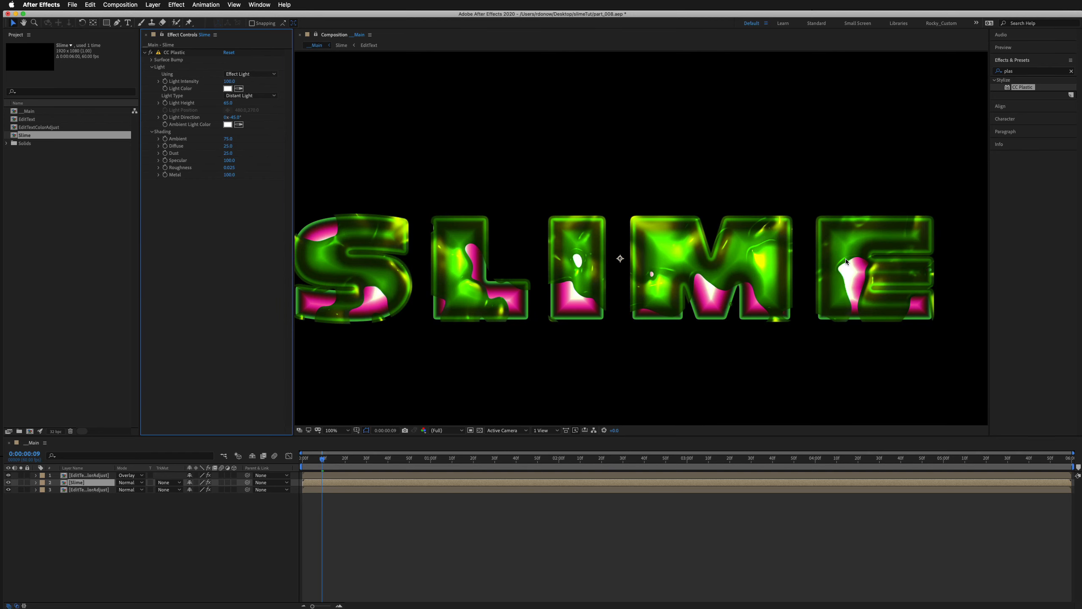
- Examine the slime highlights and edges on the letters in __Main at close range
key(".")
key("space")
left_click_drag(780, 319, 872, 261)
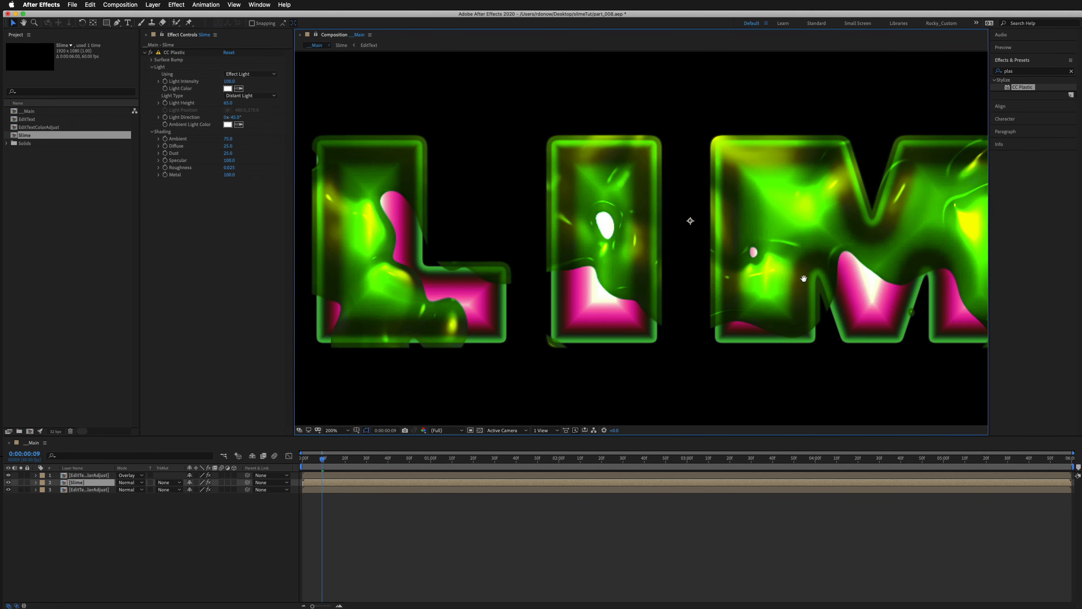
left_click_drag(803, 278, 771, 284)
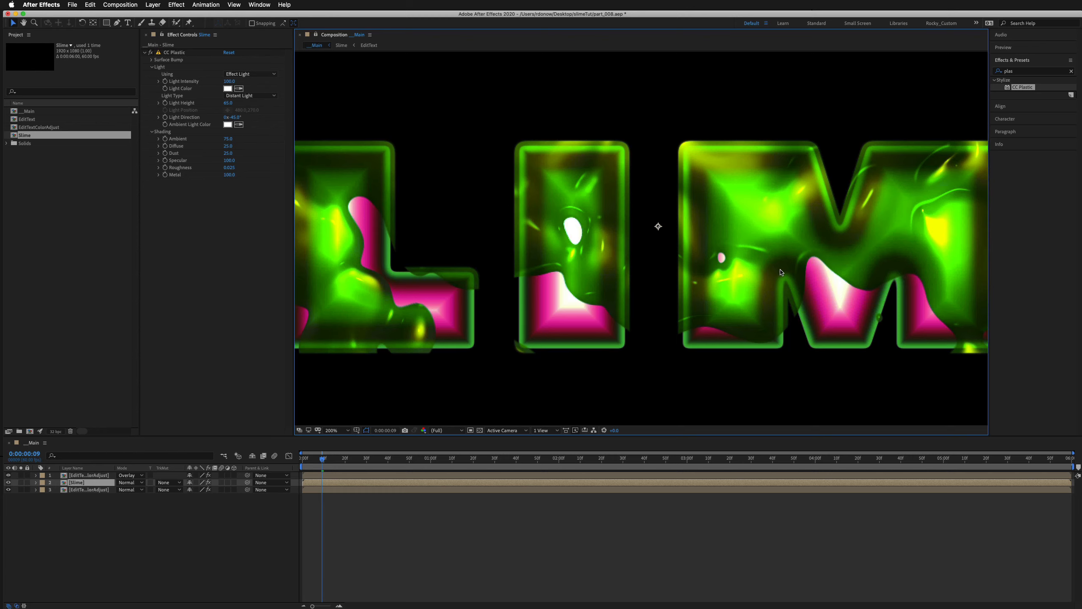
key("space")
left_click_drag(542, 243, 675, 281)
key("space")
left_click_drag(563, 338, 513, 358)
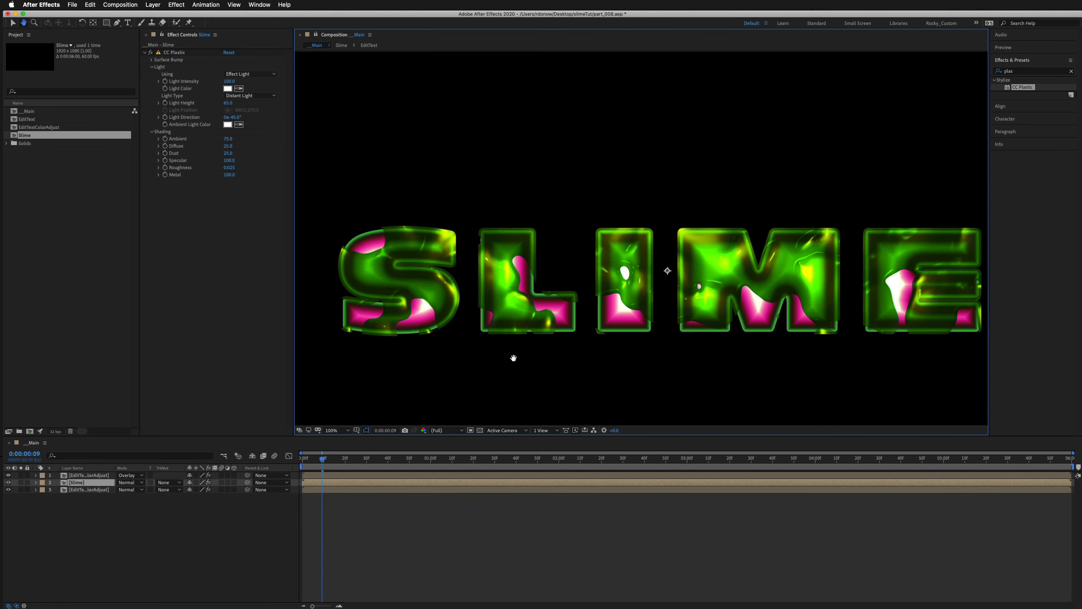
key("space")
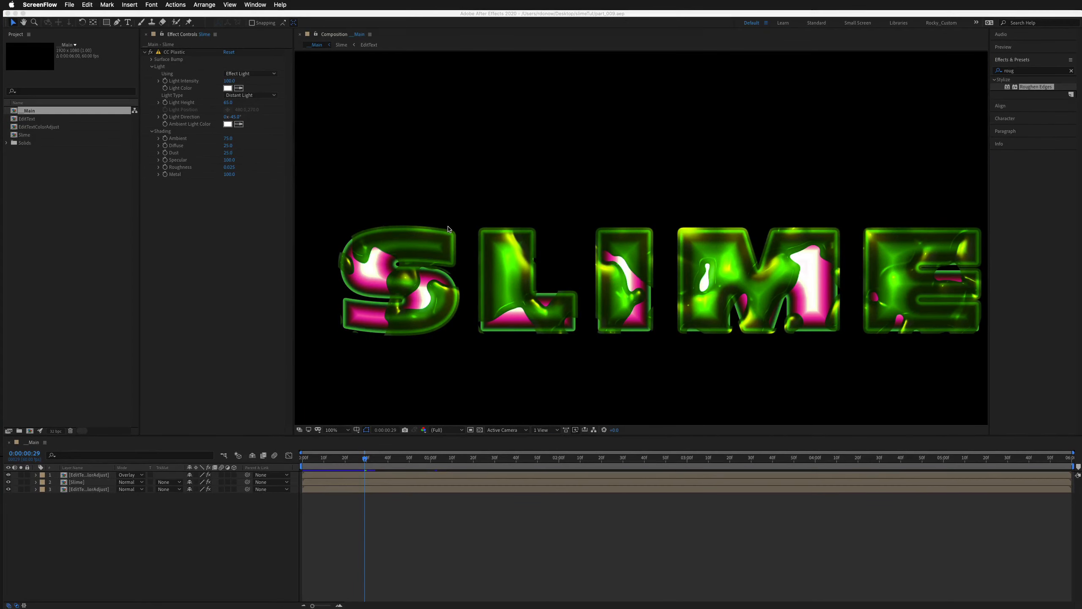
- Select the uppermost EditTextColorAdjust layer and inspect the upper edge of the letter S up close
scroll(447, 245, "up", 4)
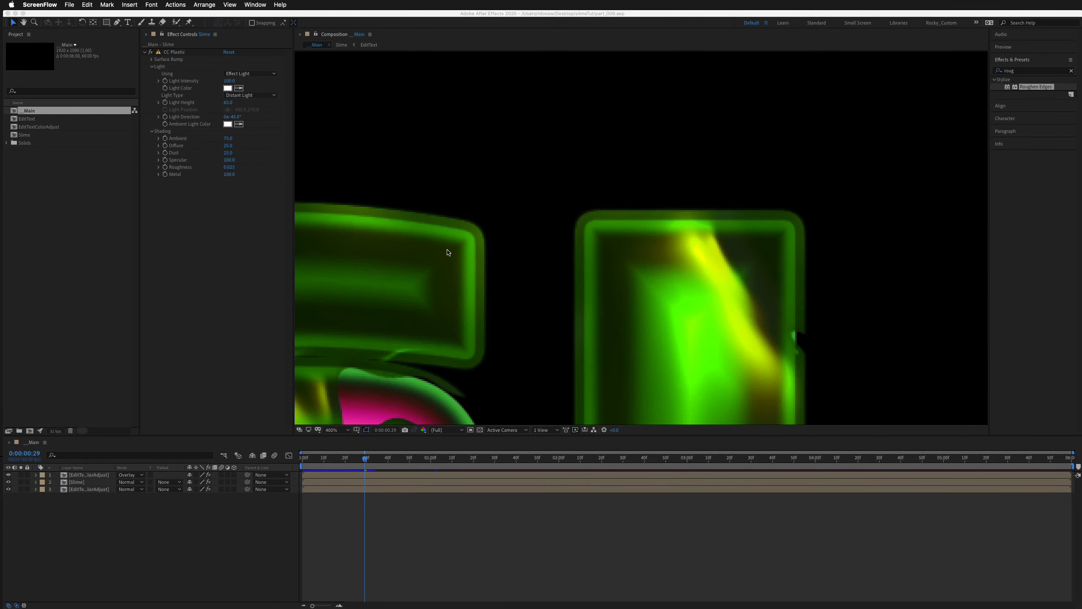
left_click(476, 191)
left_click_drag(456, 230, 799, 238)
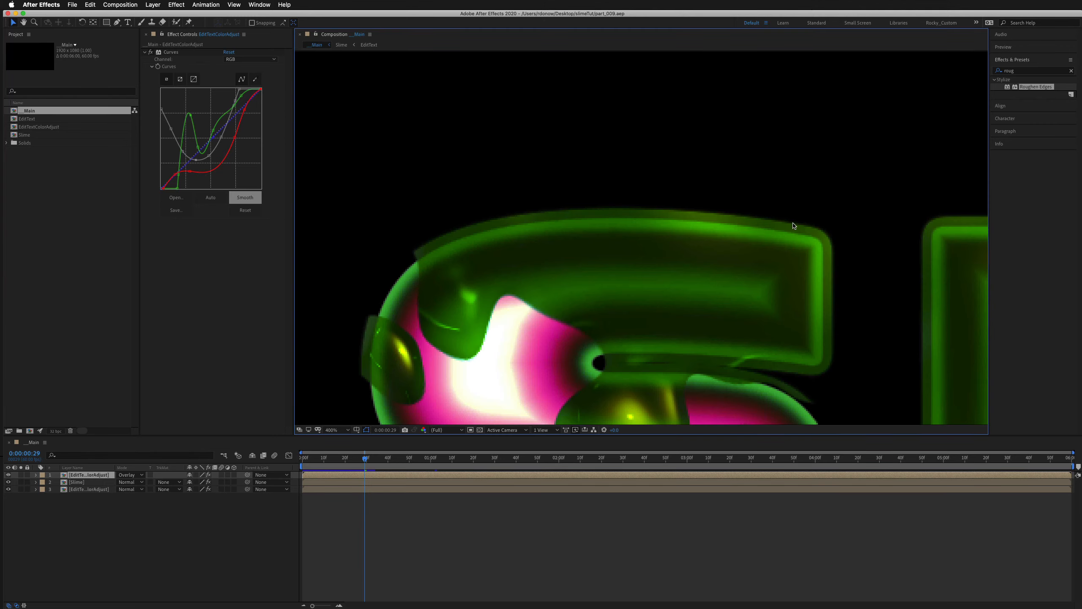
- Apply the Roughen Edges effect to the Slime layer in the __Main composition
scroll(514, 274, "down", 4)
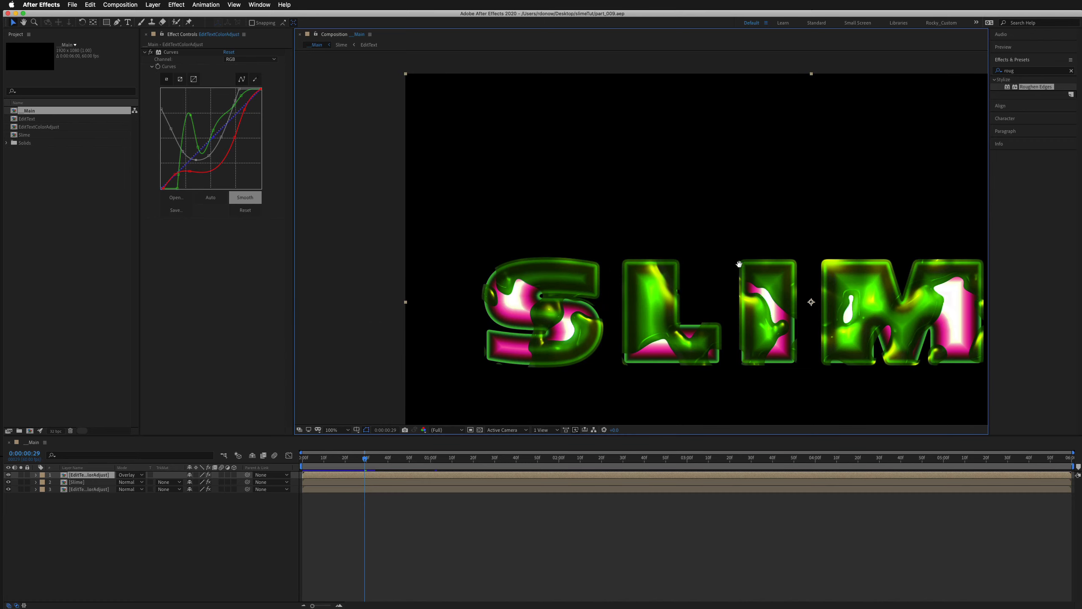
left_click_drag(740, 264, 685, 223)
left_click(1012, 71)
type("roug")
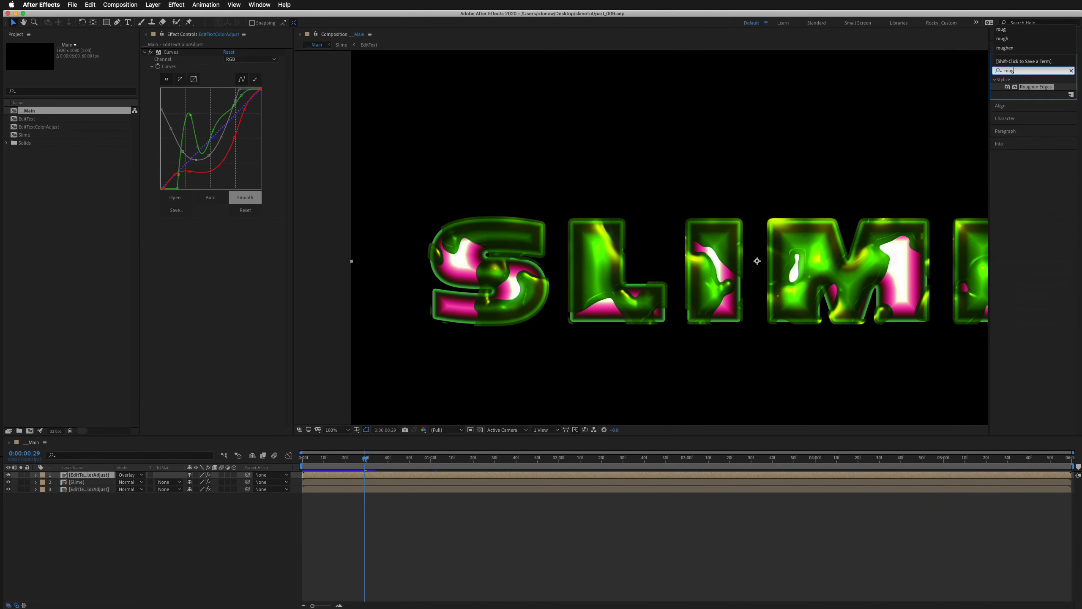
left_click_drag(1046, 89, 86, 483)
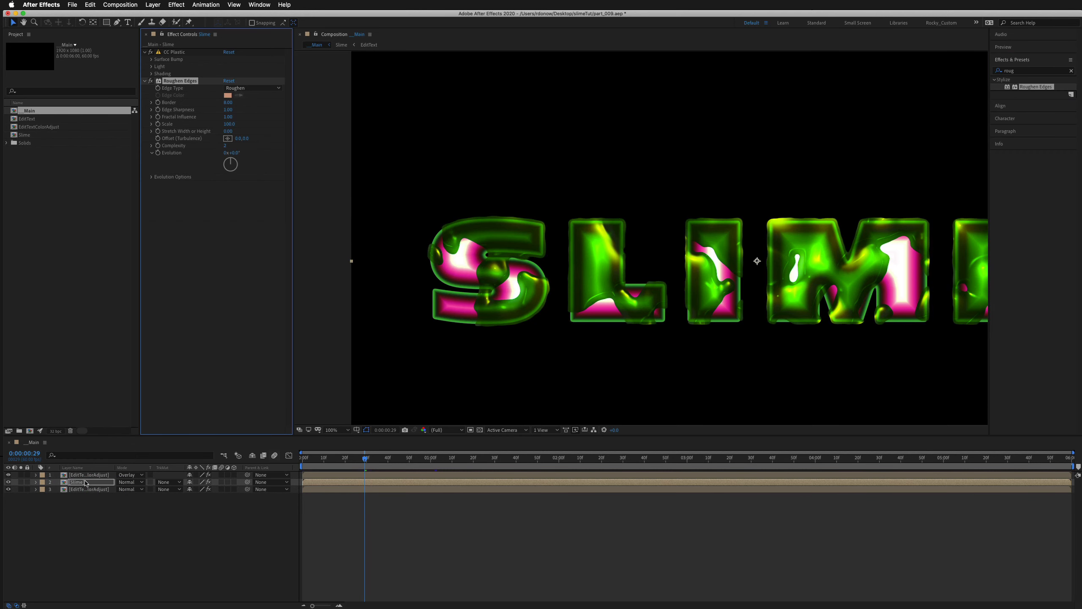
- Set the Roughen Edges Scale on the Slime layer to 163 and compare the letters with the effect off and on
key("period")
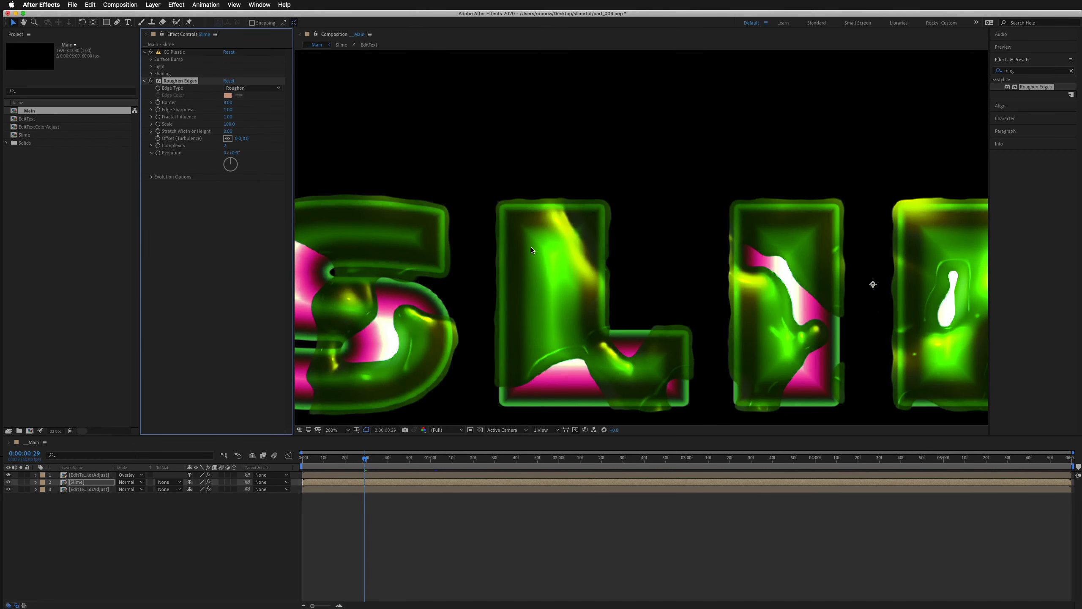
left_click_drag(523, 246, 645, 228)
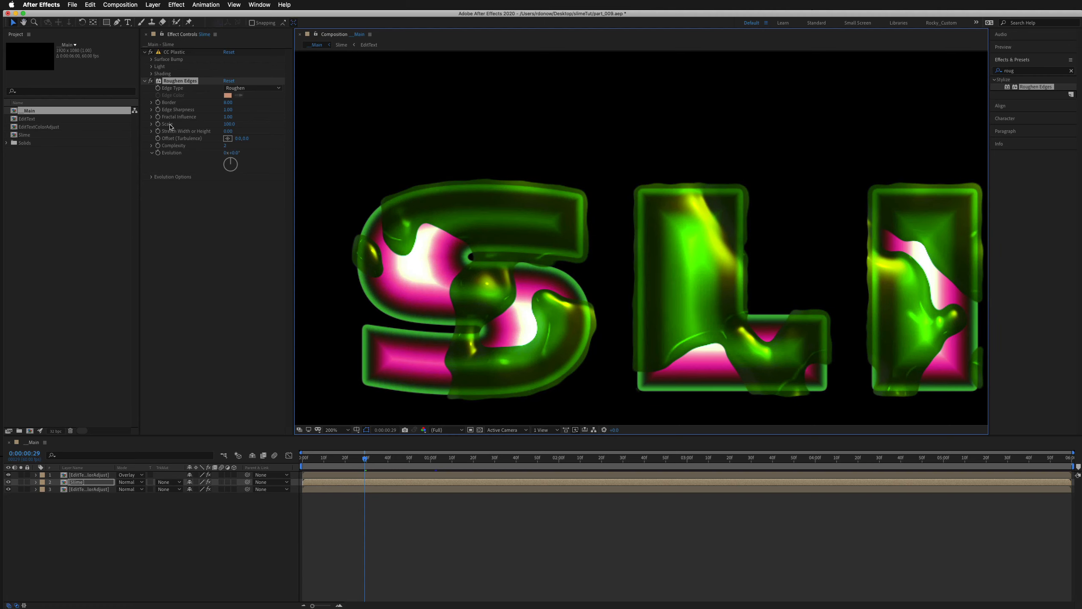
left_click_drag(229, 123, 255, 124)
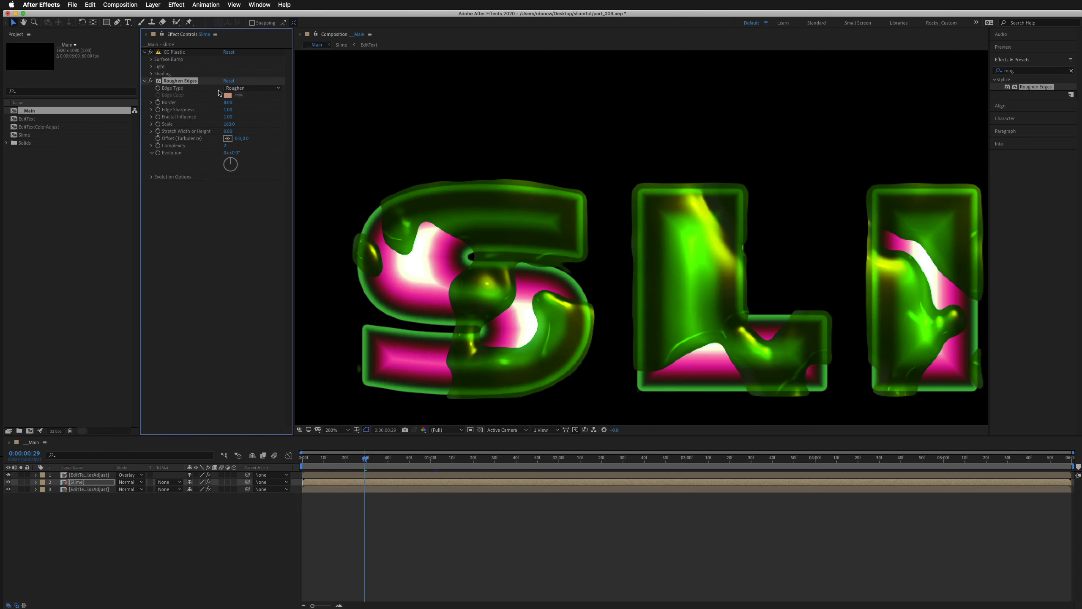
left_click(152, 82)
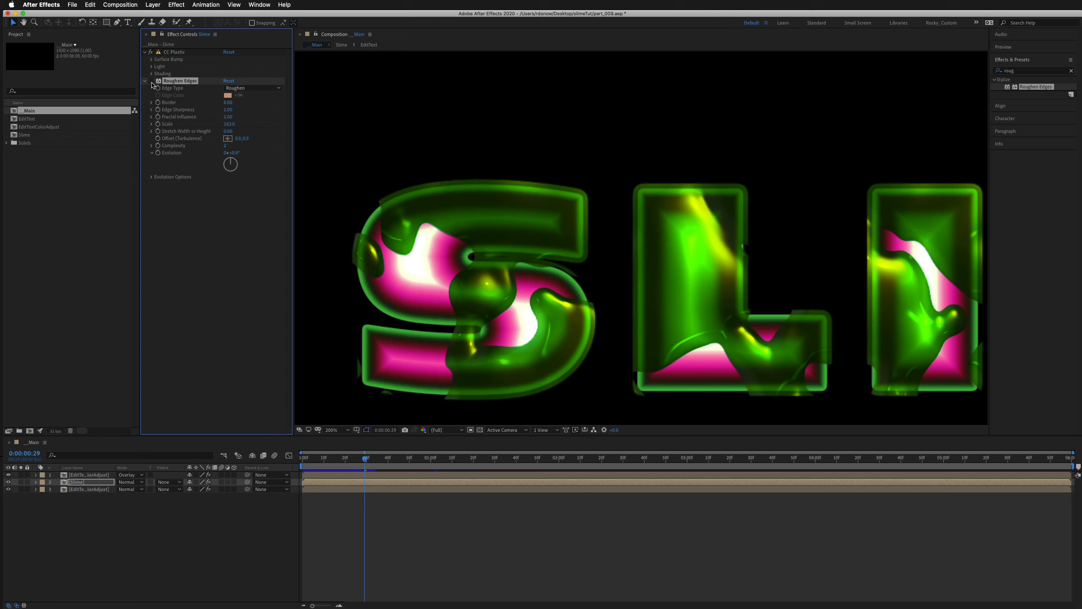
left_click(151, 82)
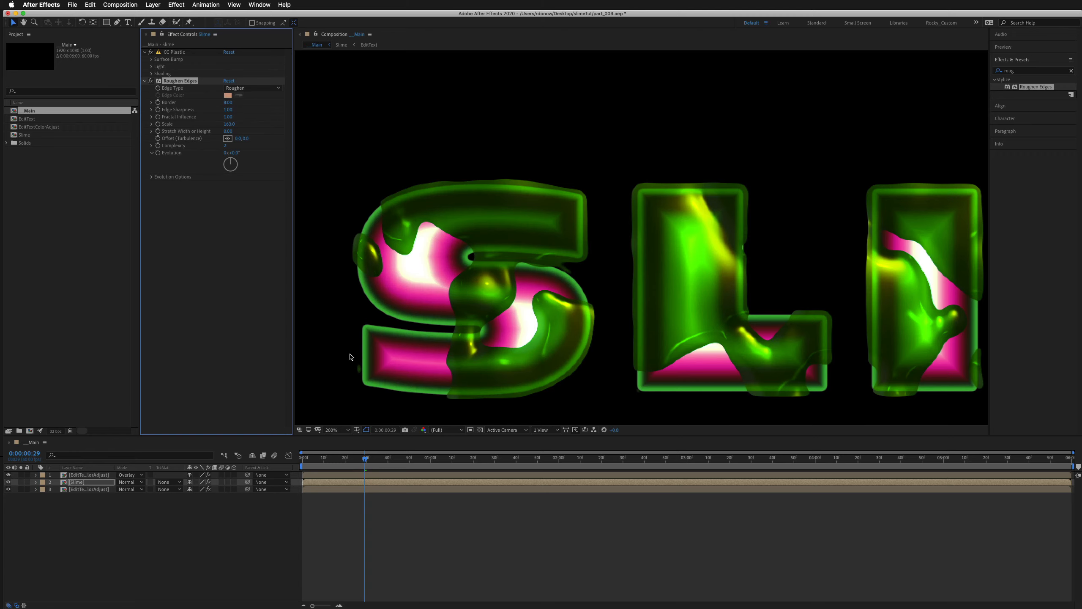
- Duplicate Matte Choker 2 on the EditText layer in the Slime composition and return to the __Main composition
double_click(76, 484)
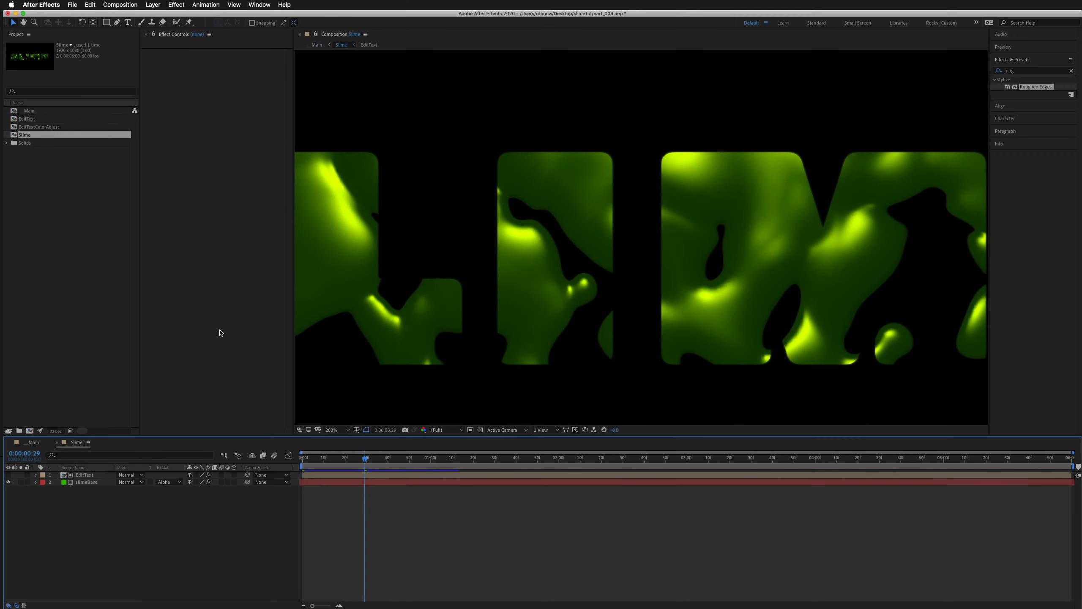
left_click(81, 477)
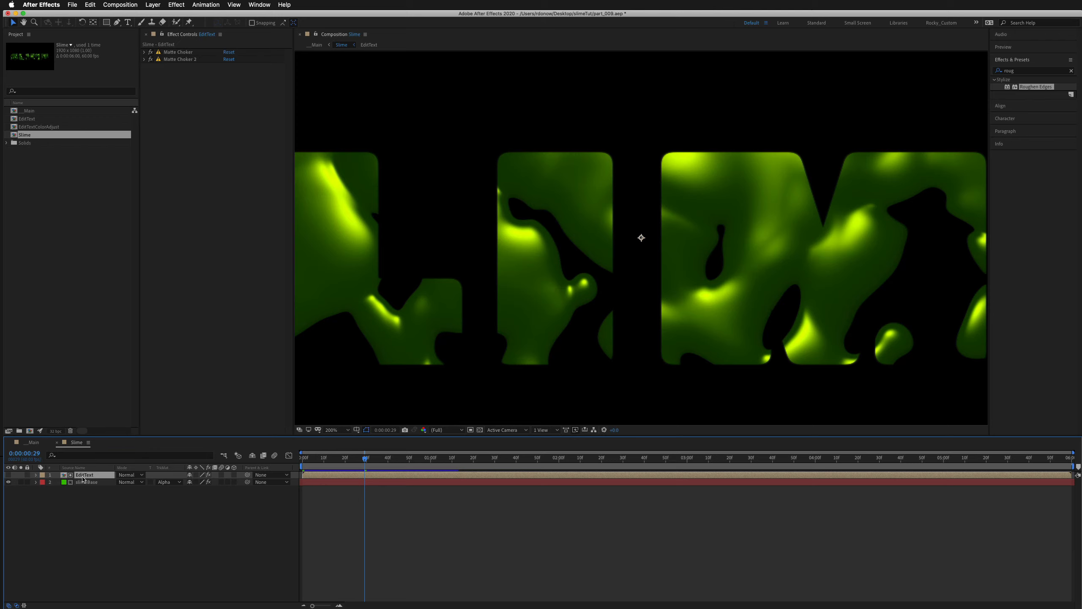
left_click(182, 59)
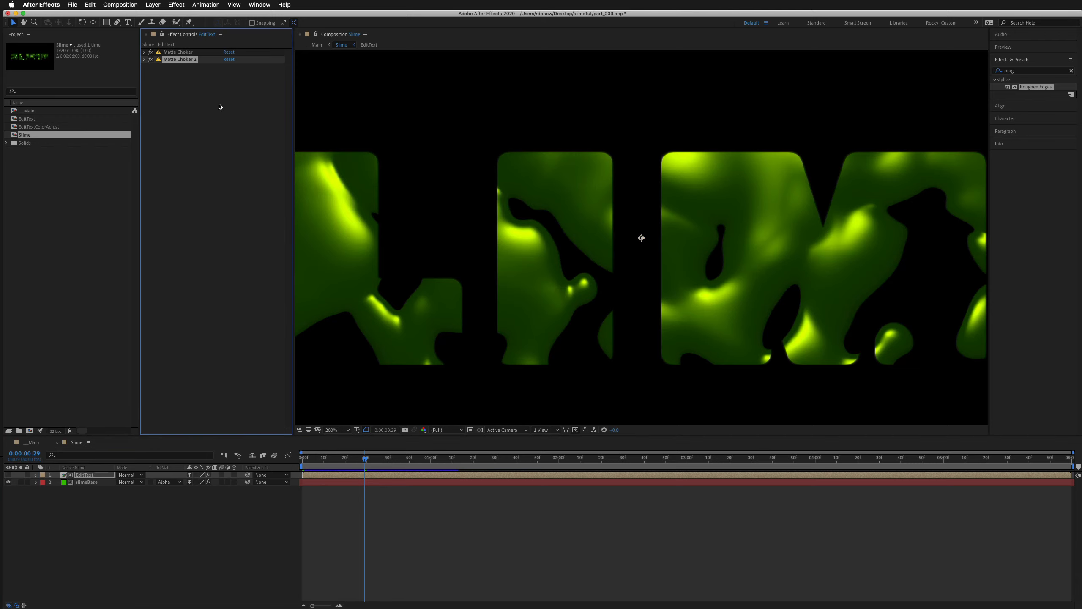
key("super+d")
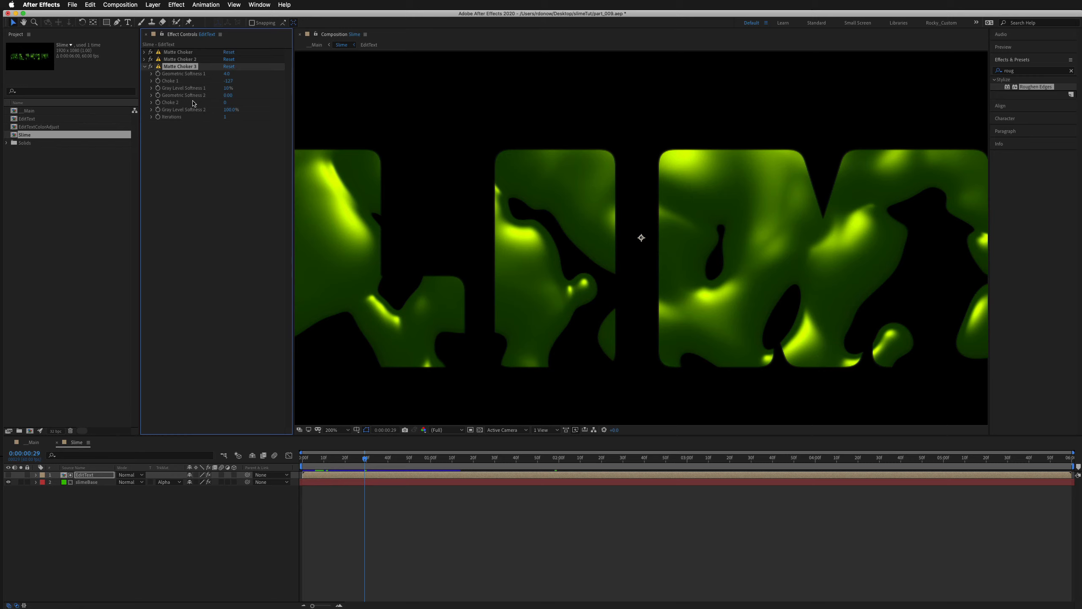
left_click(34, 442)
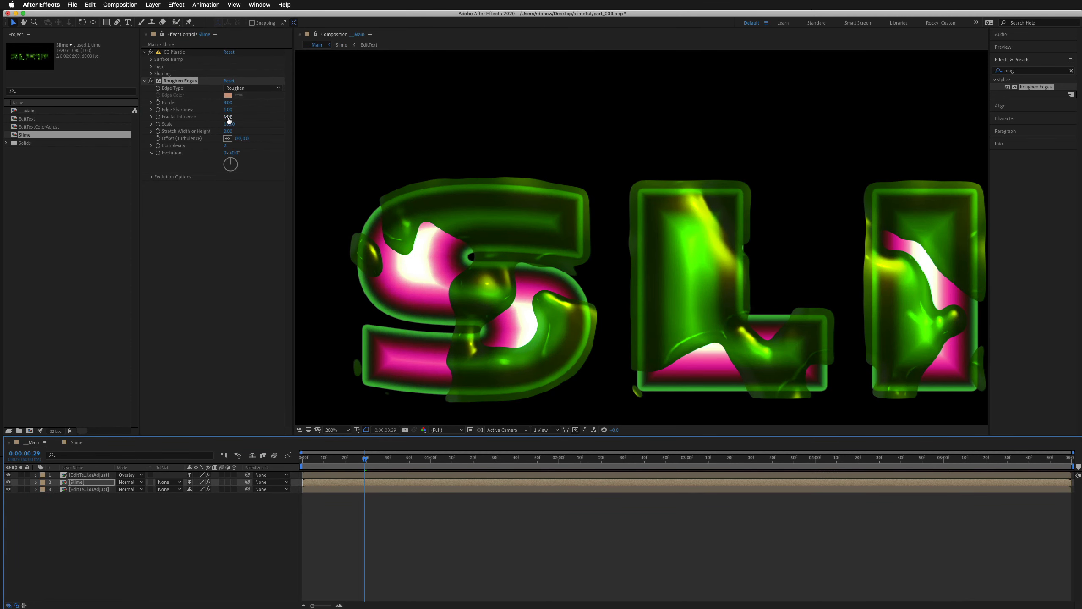
- Inspect the slime edges from L to M up close and set the Slime layer's Roughen Edges Border to 0
left_click_drag(229, 110, 289, 123)
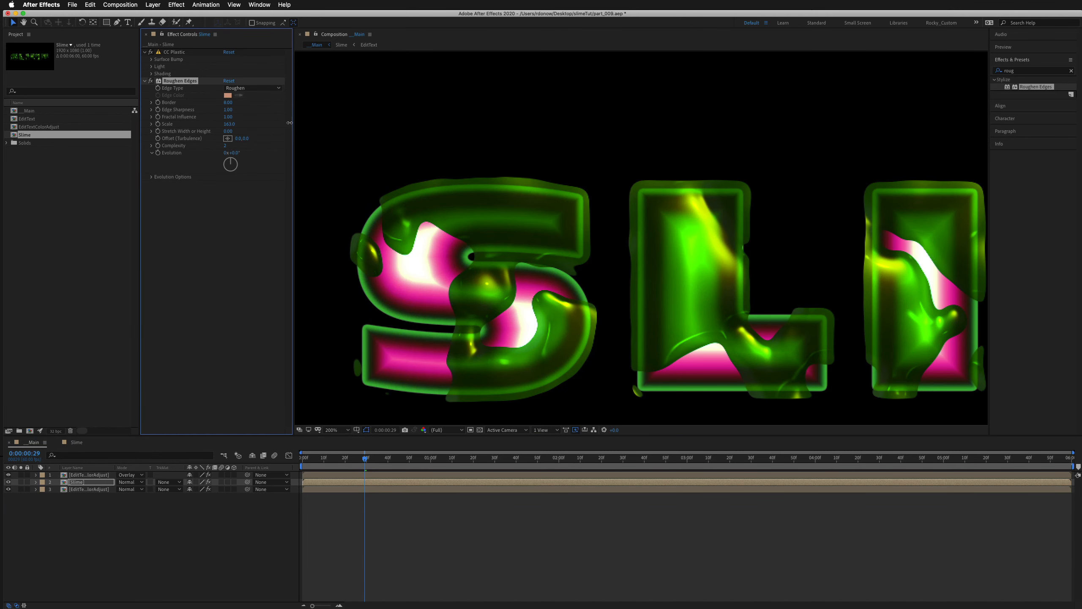
scroll(620, 243, "up", 1)
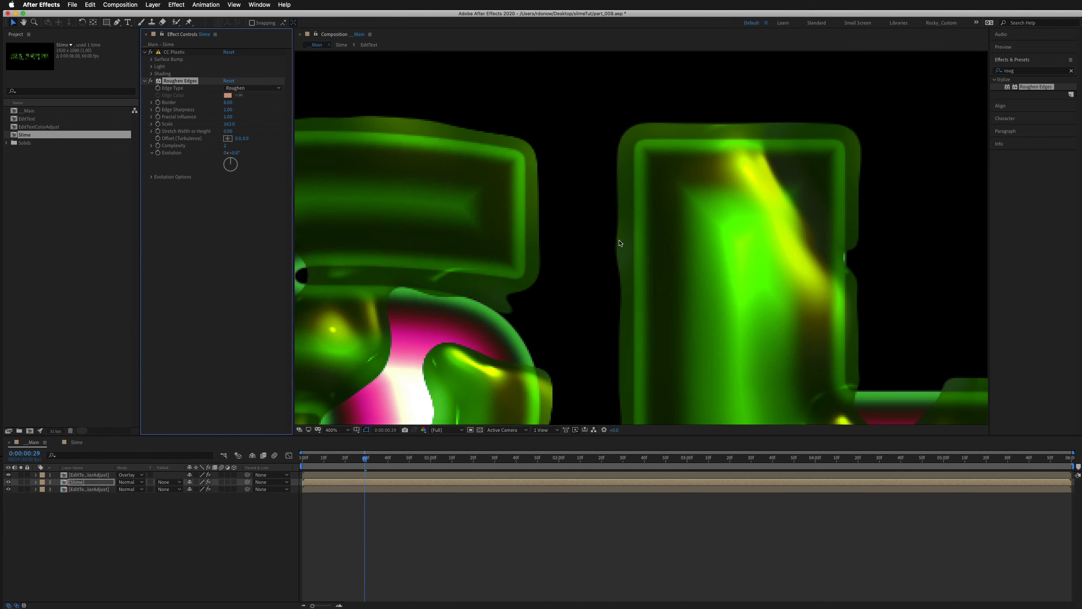
left_click_drag(810, 276, 693, 143)
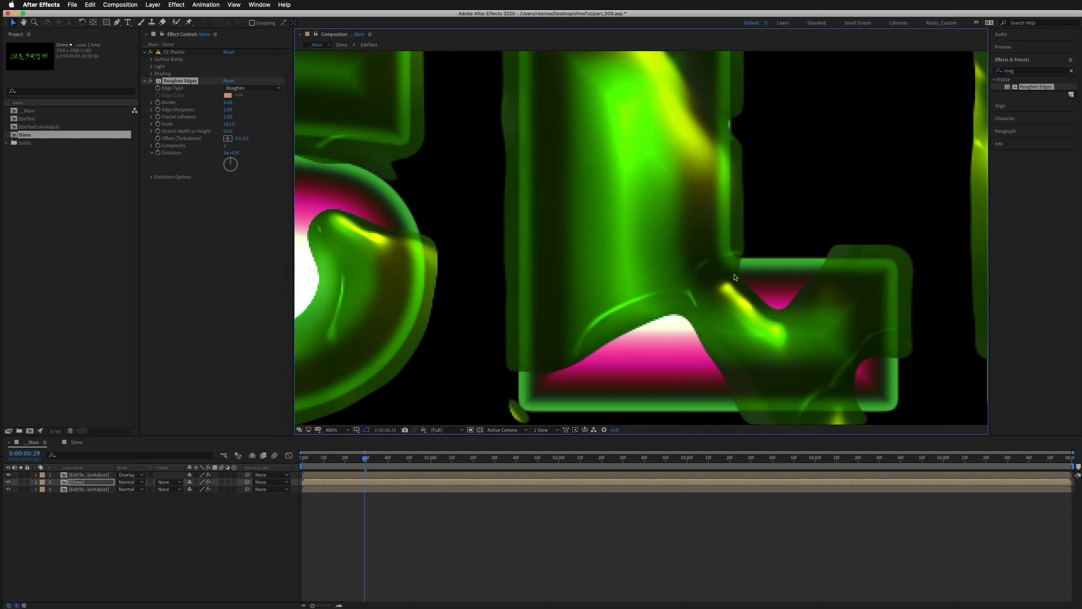
mouse_move(772, 302)
left_mouse_down()
mouse_move(709, 247)
mouse_move(488, 308)
mouse_move(335, 300)
left_mouse_up()
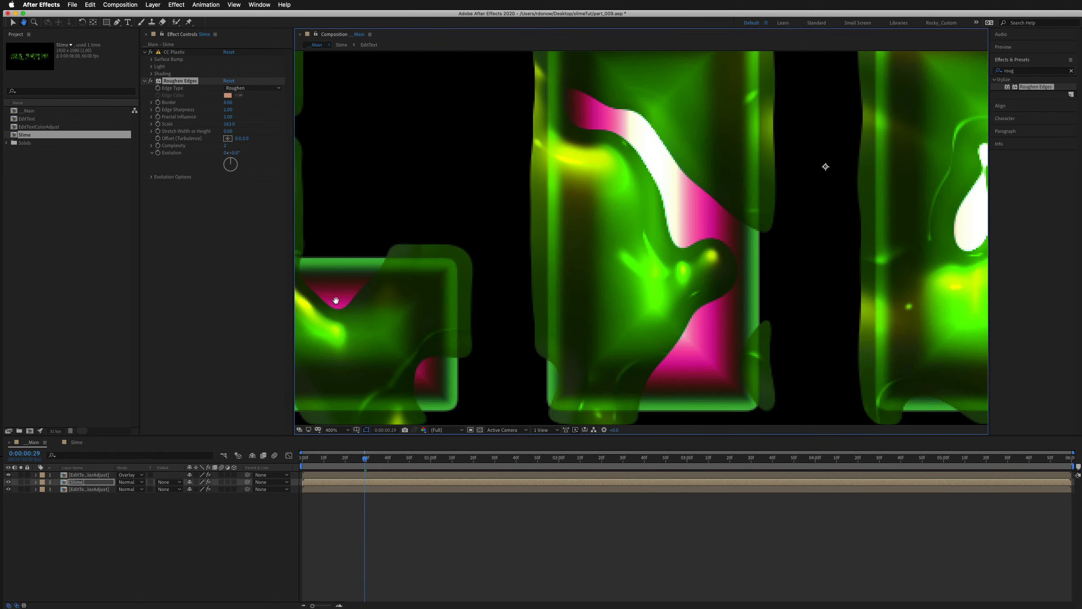
left_click_drag(931, 391, 623, 316)
left_click(227, 102)
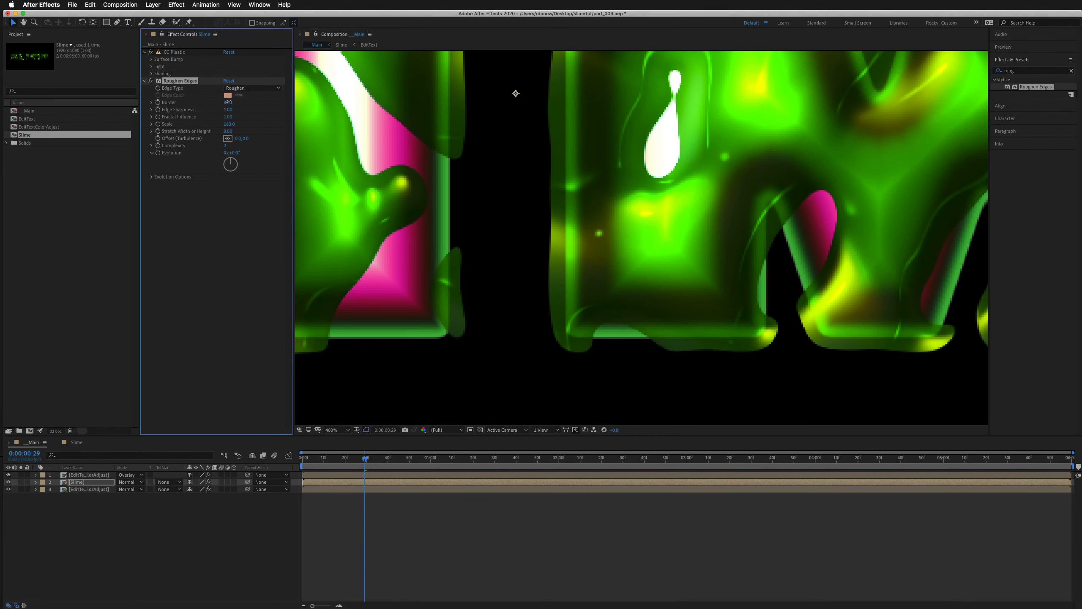
type("0")
key("Return")
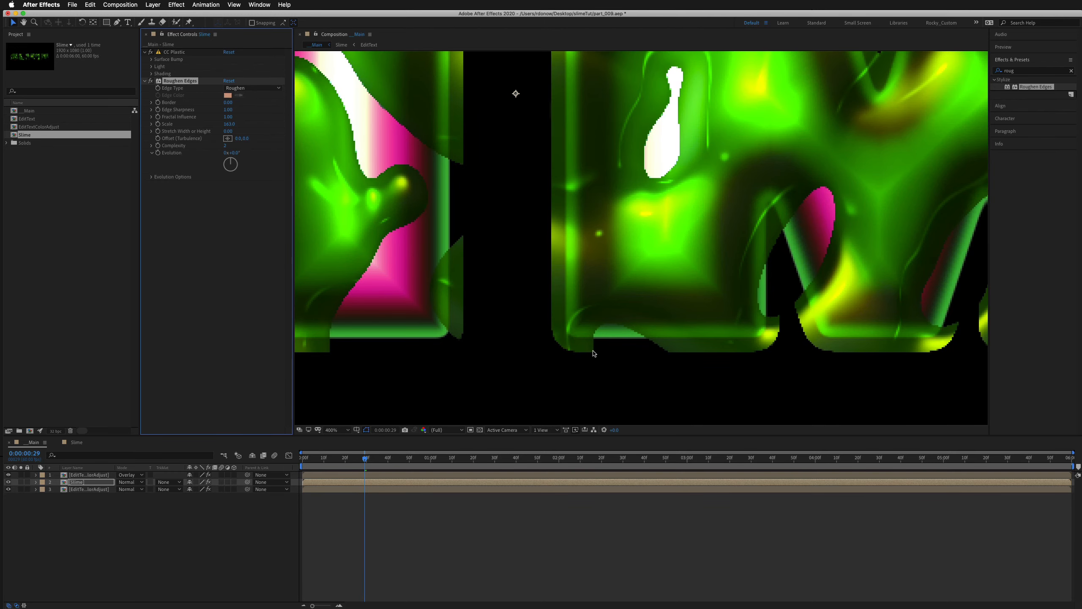
- Raise the Slime layer's Roughen Edges Border to about 4.6 and check the edges of the letters
scroll(584, 338, "left", 10)
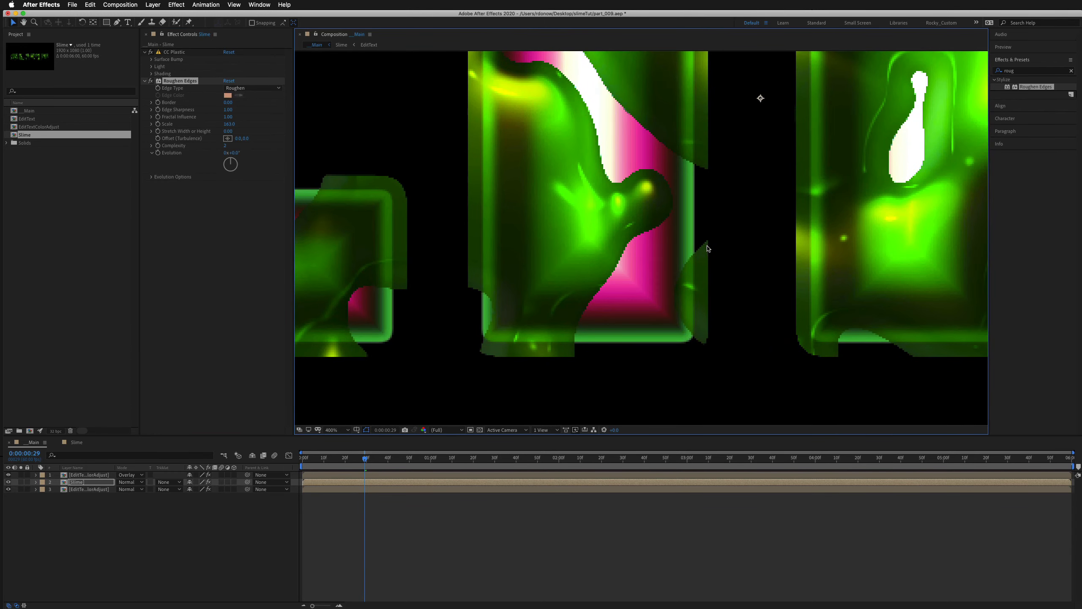
left_click_drag(228, 103, 248, 103)
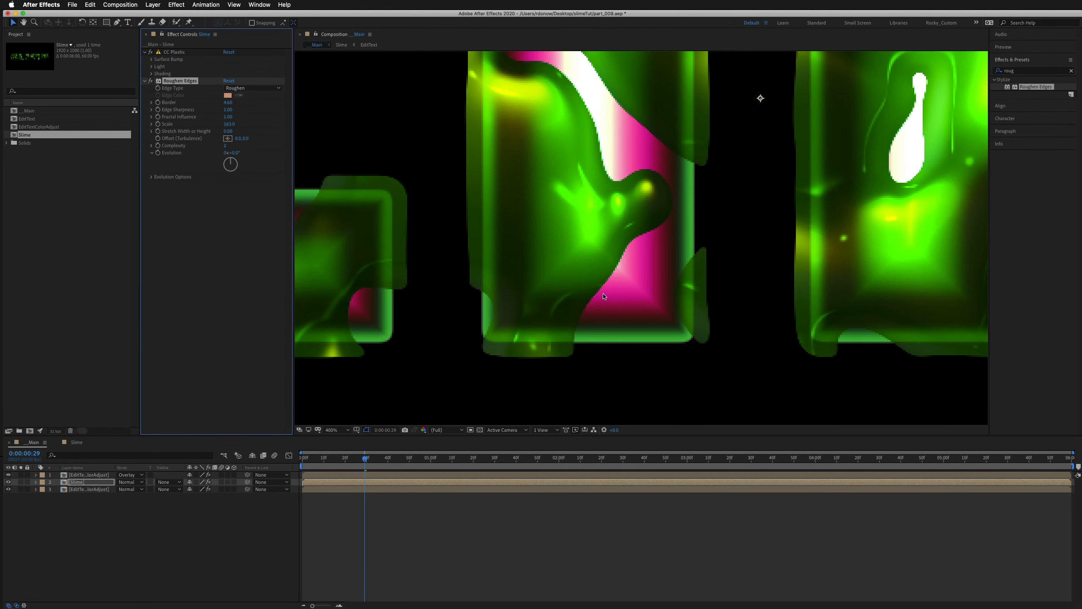
scroll(603, 296, "down", 3)
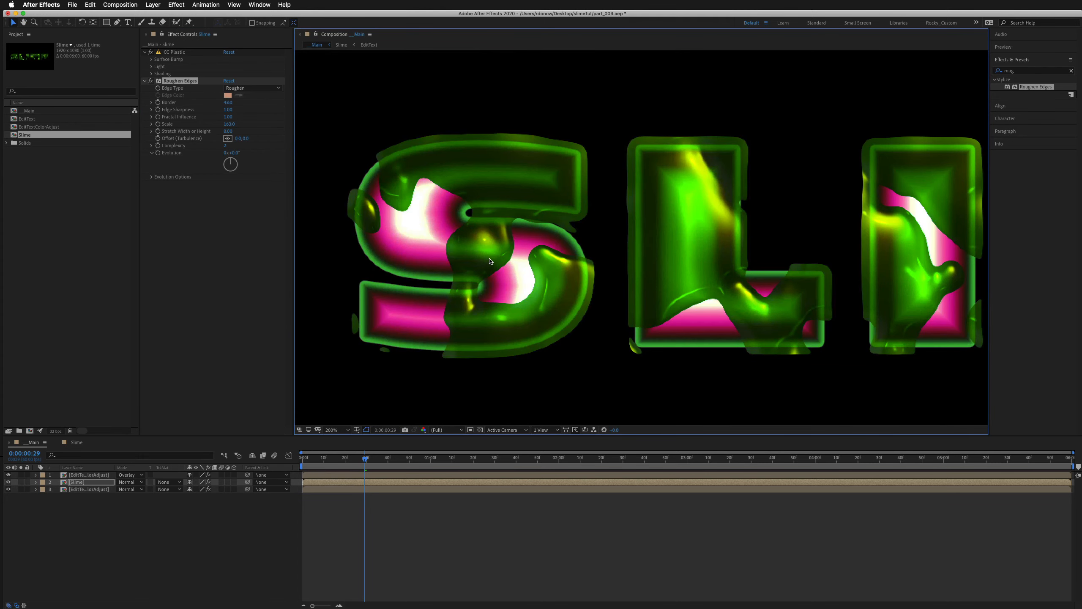
scroll(489, 261, "up", 3)
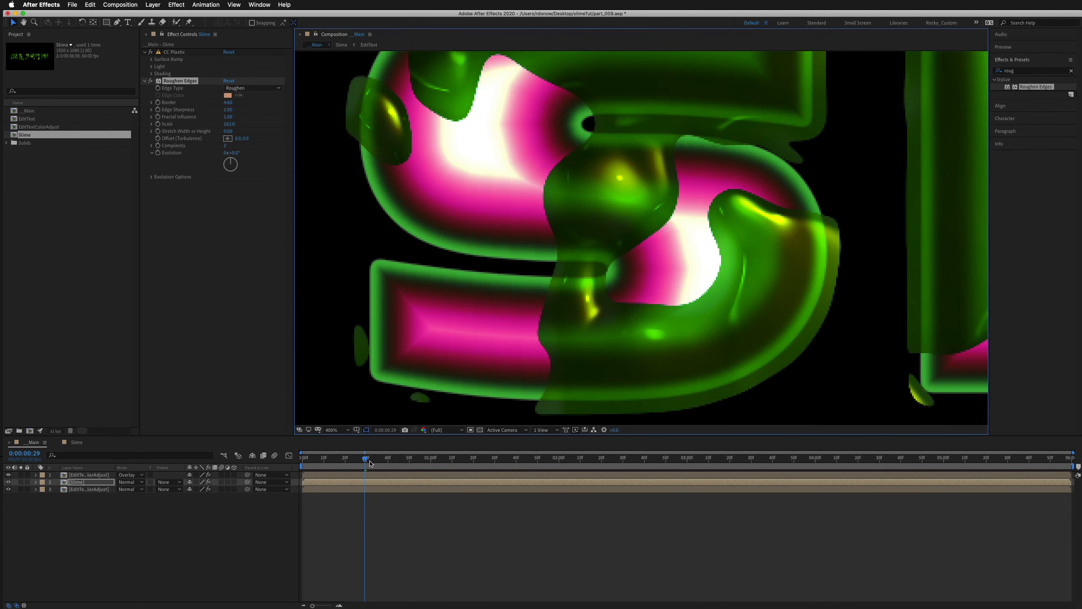
- At frame 27, raise the Slime layer's Roughen Edges Border to about 48 and compare the S with the effect off and on
left_click(361, 459)
left_click_drag(228, 102, 342, 110)
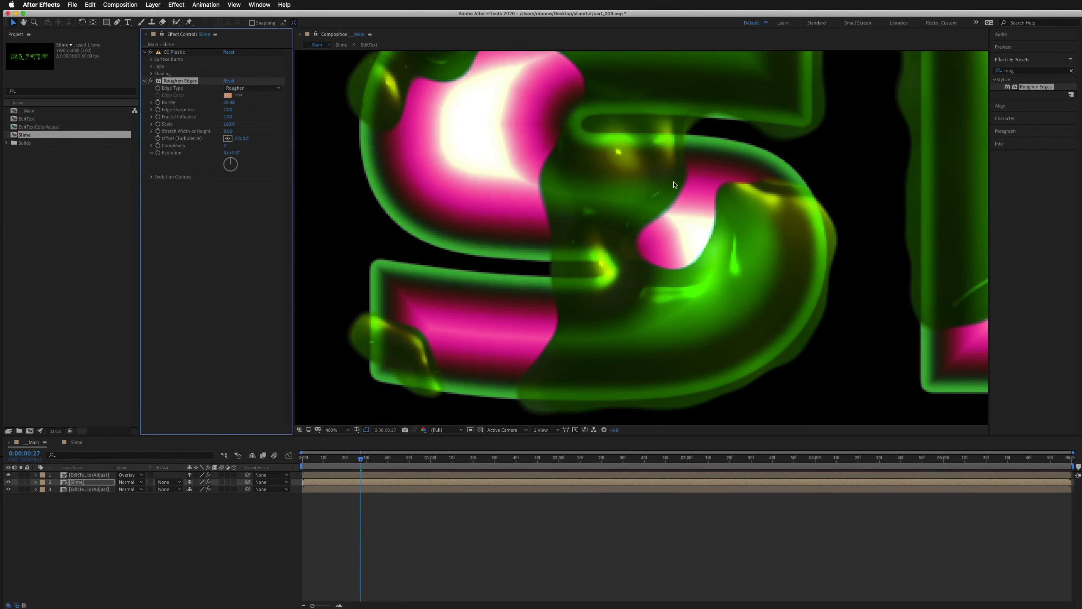
left_click_drag(229, 103, 316, 132)
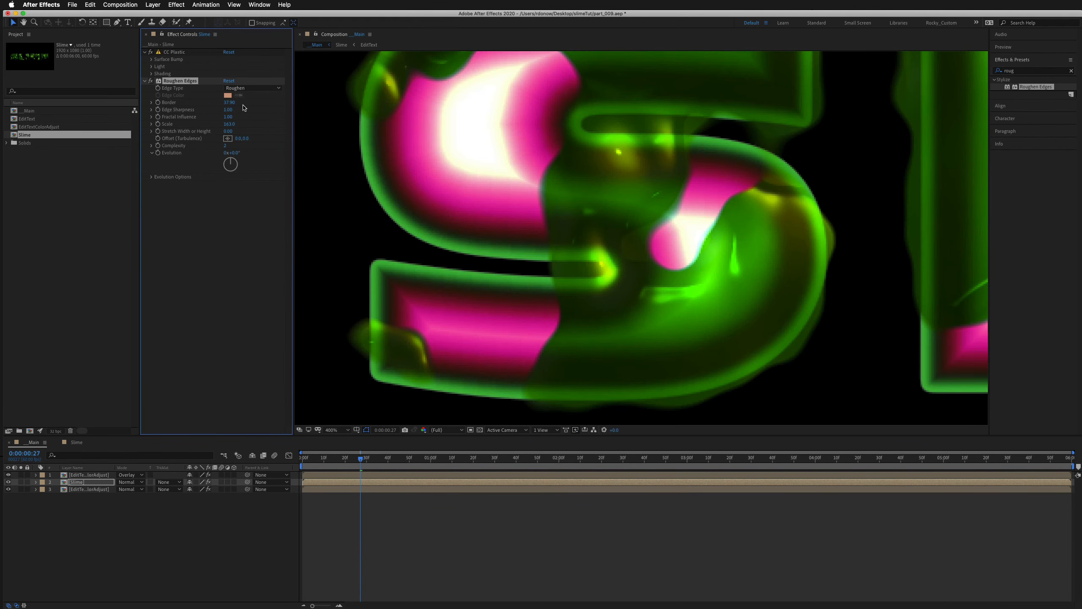
left_click_drag(229, 102, 562, 176)
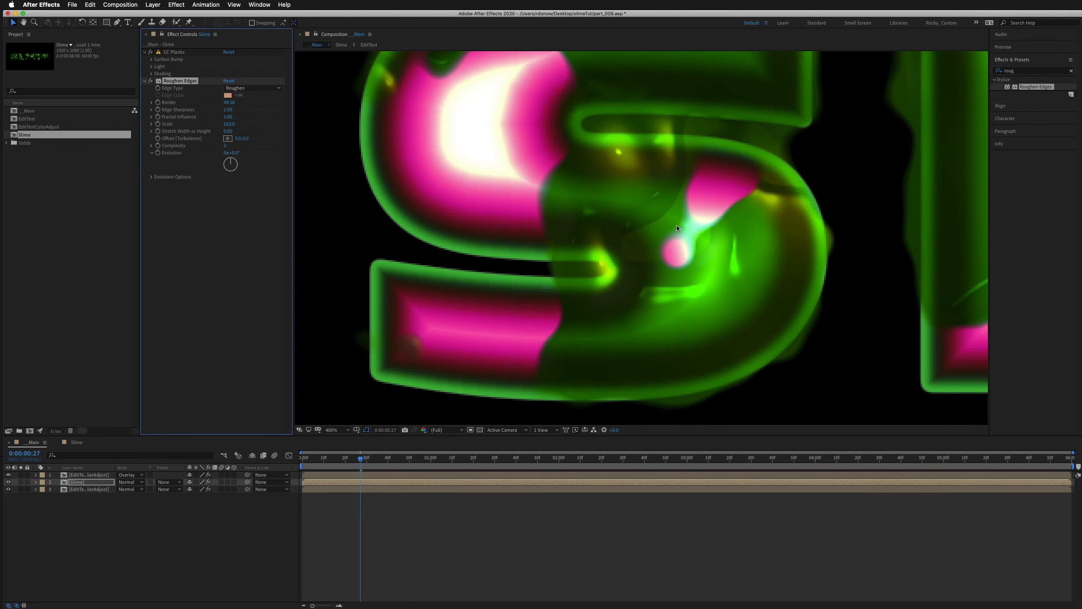
key("h")
left_click_drag(788, 249, 756, 290)
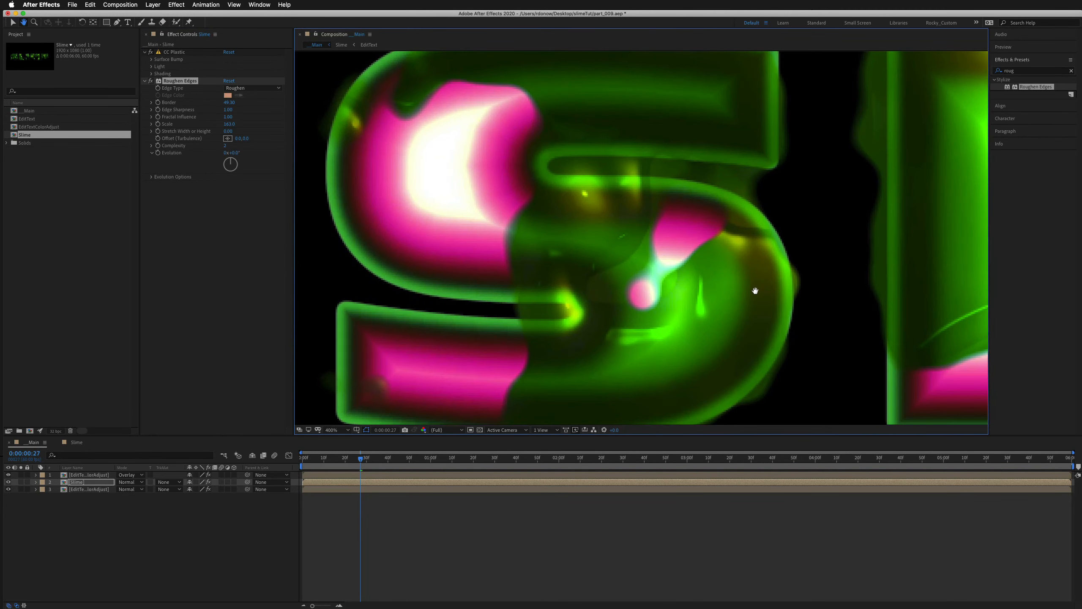
key("v")
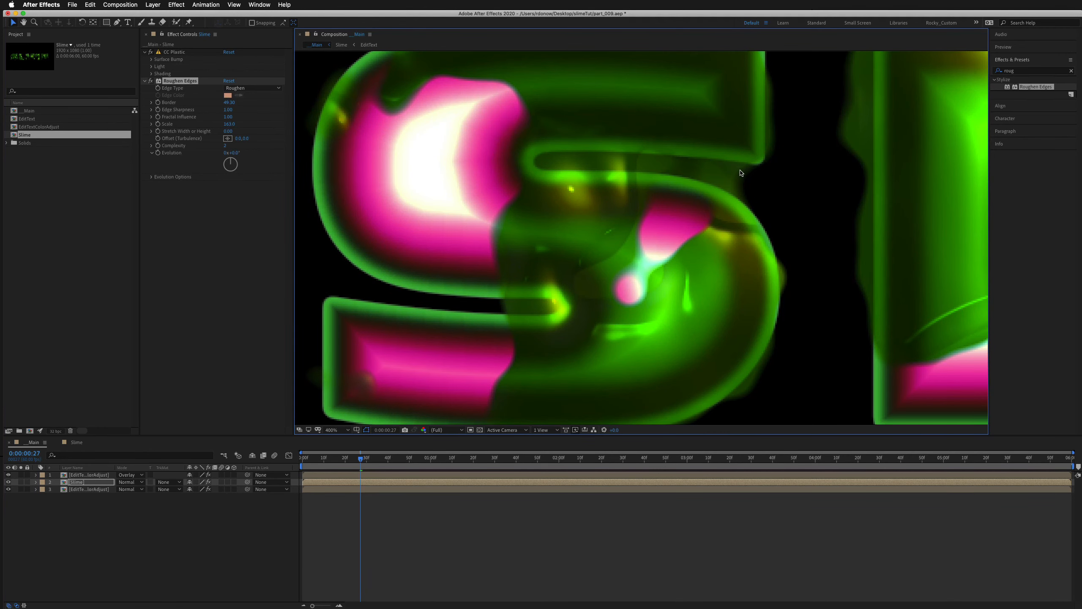
left_click(151, 84)
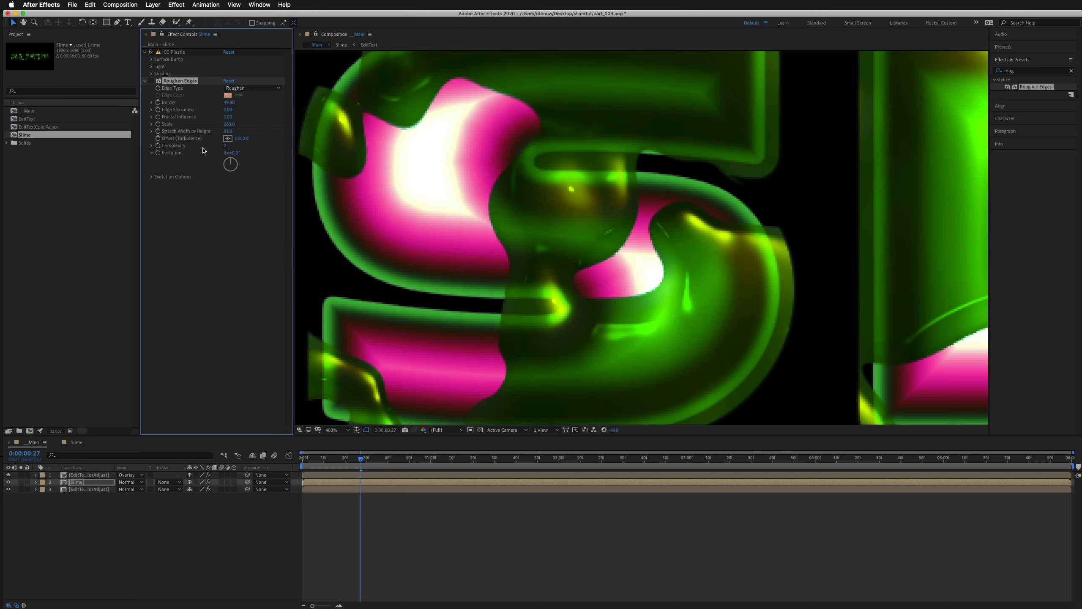
left_click(150, 81)
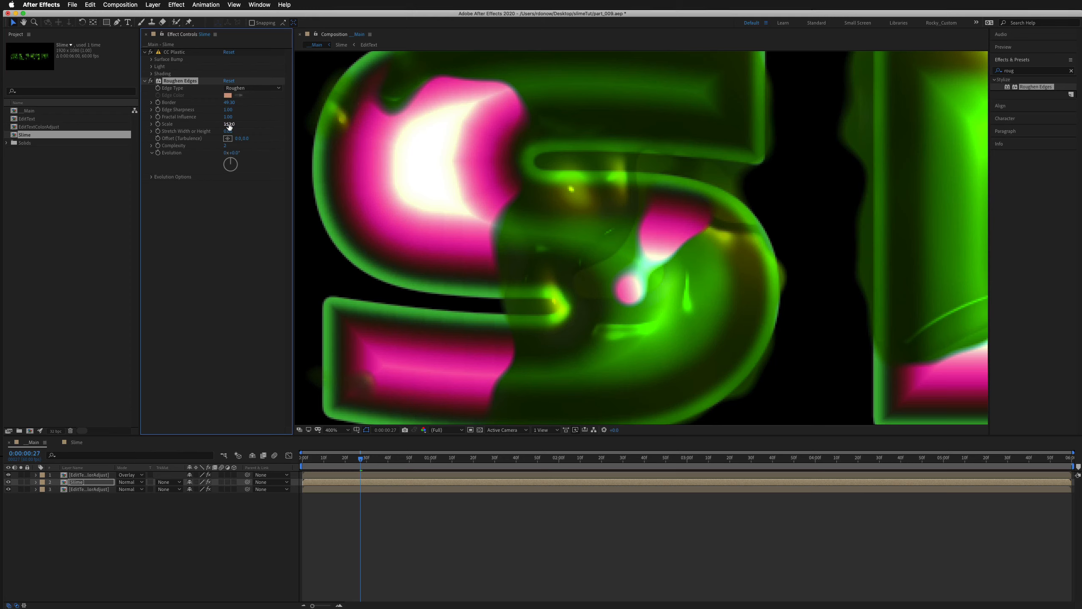
- Set the Slime layer's Roughen Edges Edge Sharpness to 2.22 and preview the animation with the whole word in view
left_click_drag(228, 109, 286, 116)
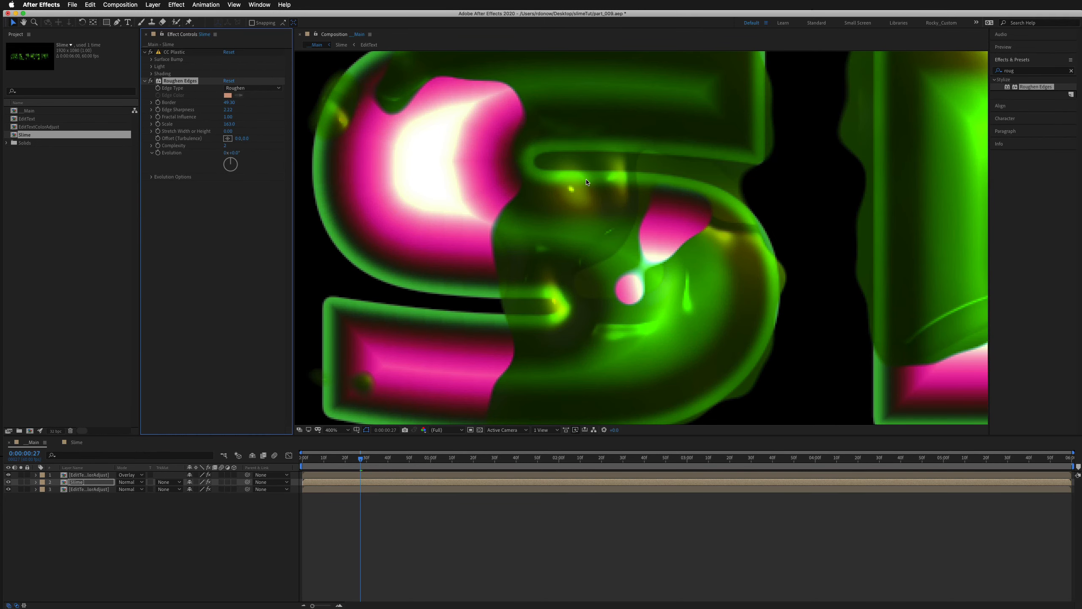
scroll(586, 183, "down", 1)
left_click_drag(704, 207, 486, 241)
scroll(540, 249, "down", 1)
left_click_drag(674, 249, 536, 256)
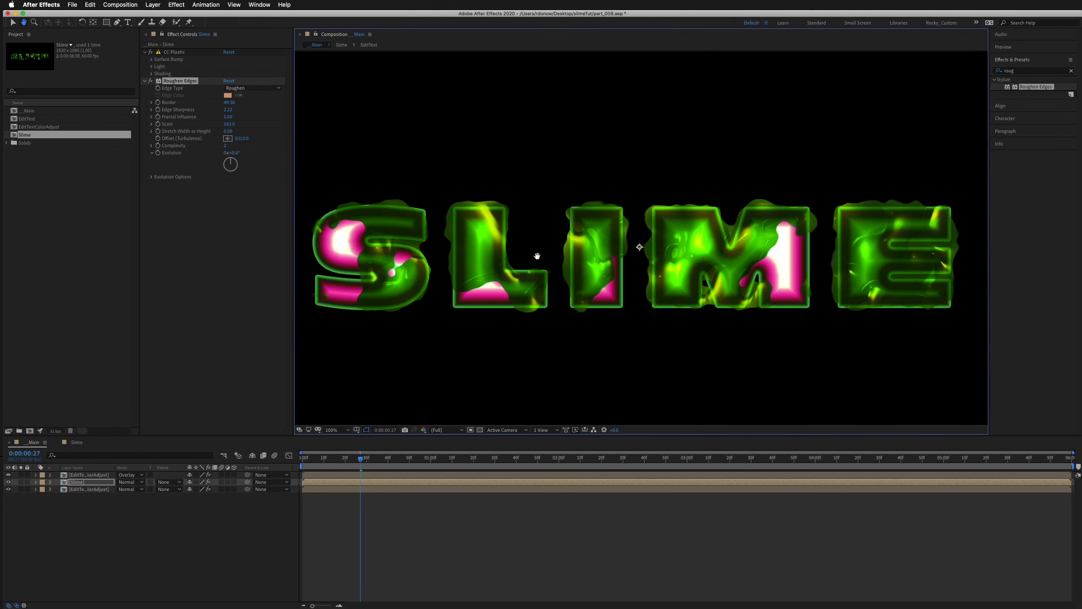
mouse_move(667, 273)
left_mouse_down()
mouse_move(702, 275)
mouse_move(678, 279)
left_mouse_up()
key("space")
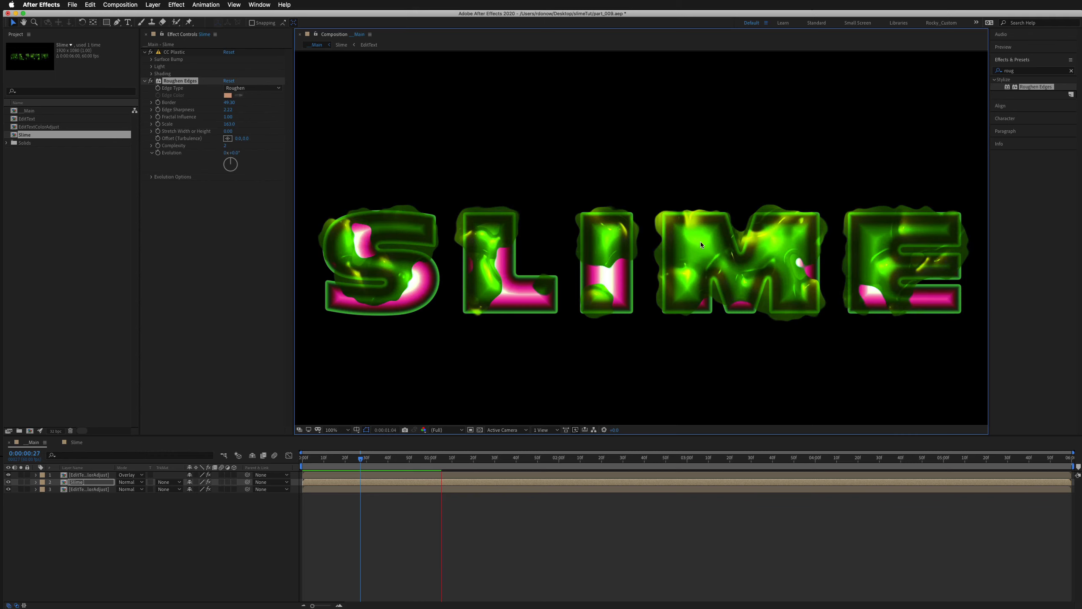
key("space")
- Set the Slime layer's Roughen Edges Scale to 180 and preview the animation
left_click_drag(228, 124, 238, 125)
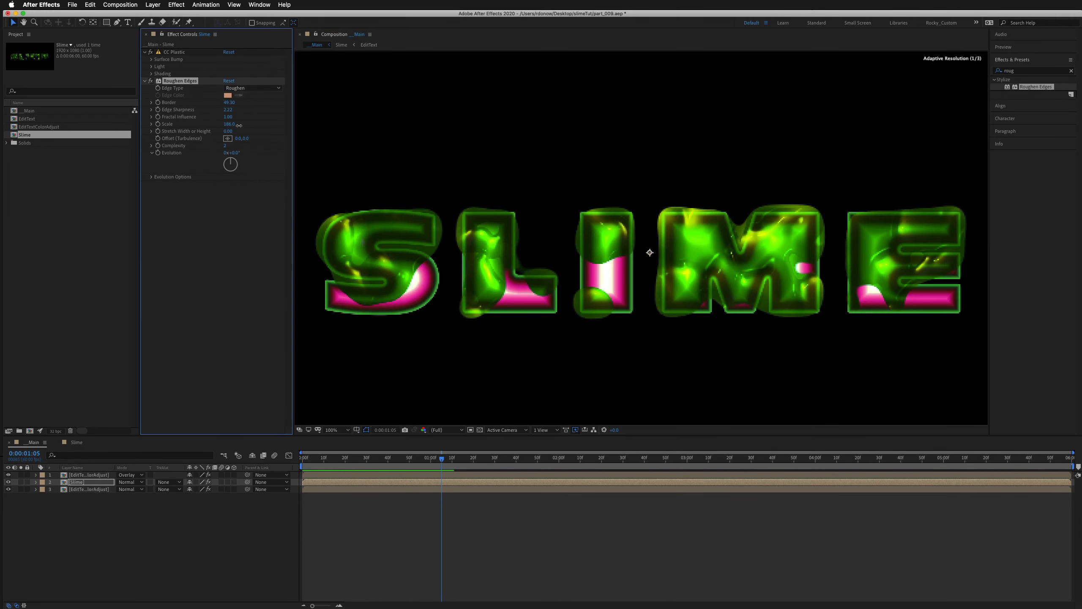
key("super+z")
left_click(231, 124)
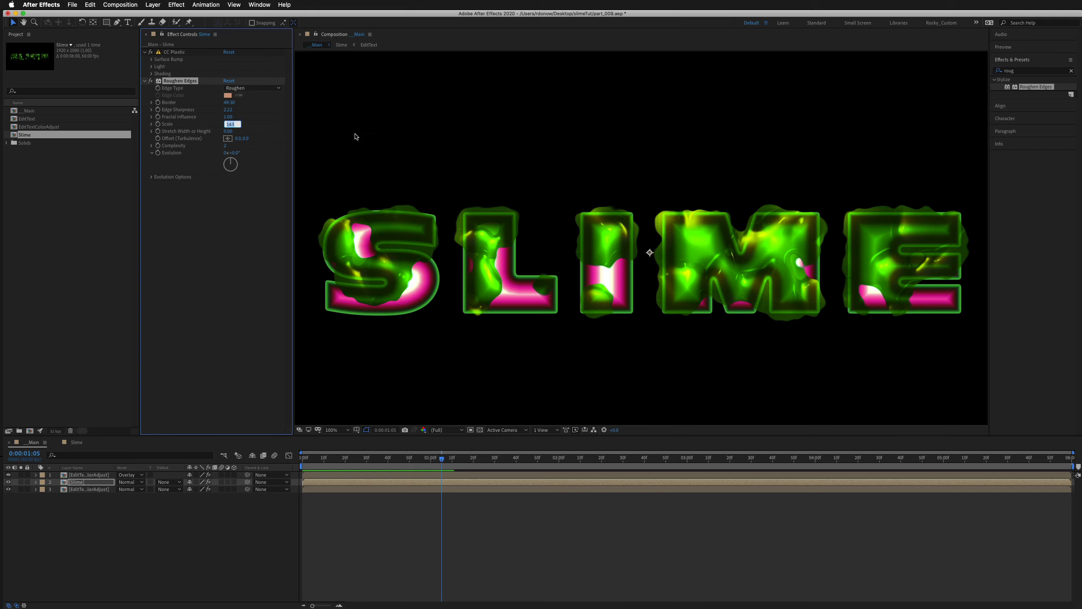
type("180")
key("Return")
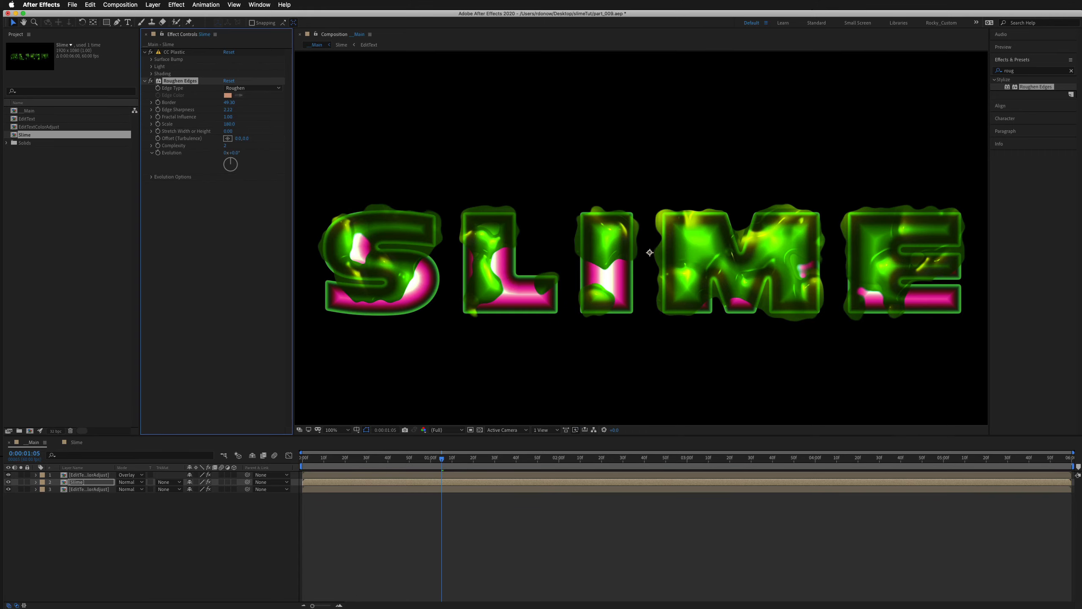
left_click(584, 500)
key("space")
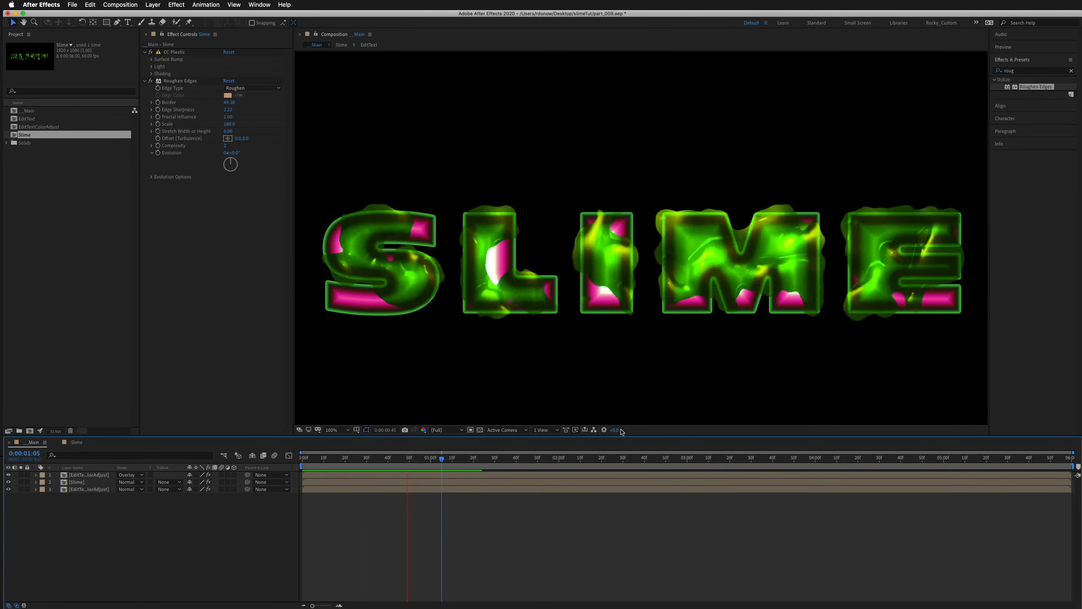
key("space")
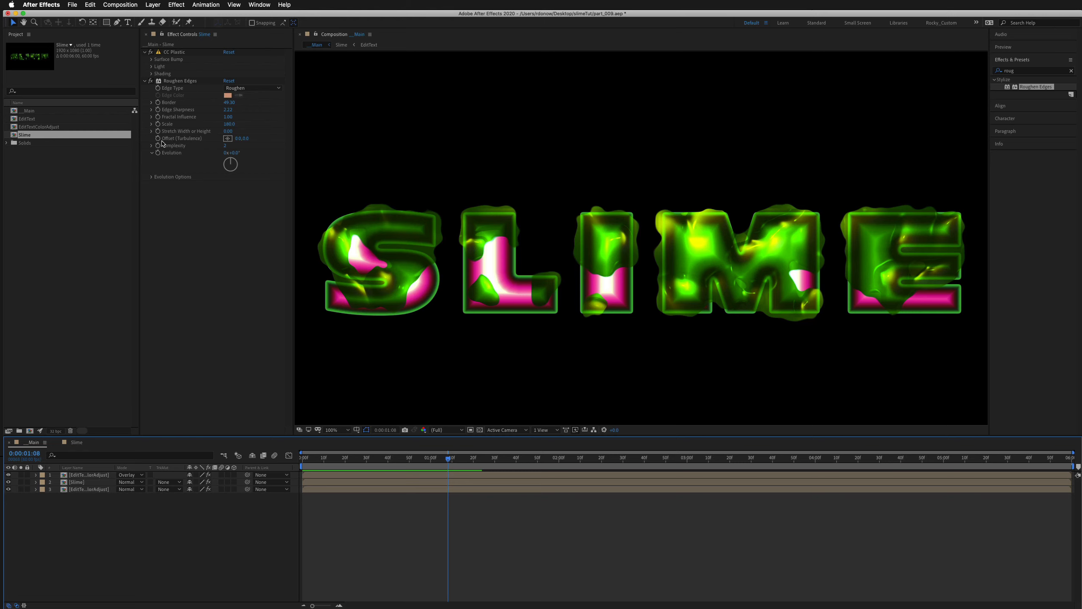
- Add the expression [0,time*1000] to the Slime layer's Roughen Edges Offset (Turbulence) and preview the moving edges
left_click(158, 139, "alt")
key("BackSpace")
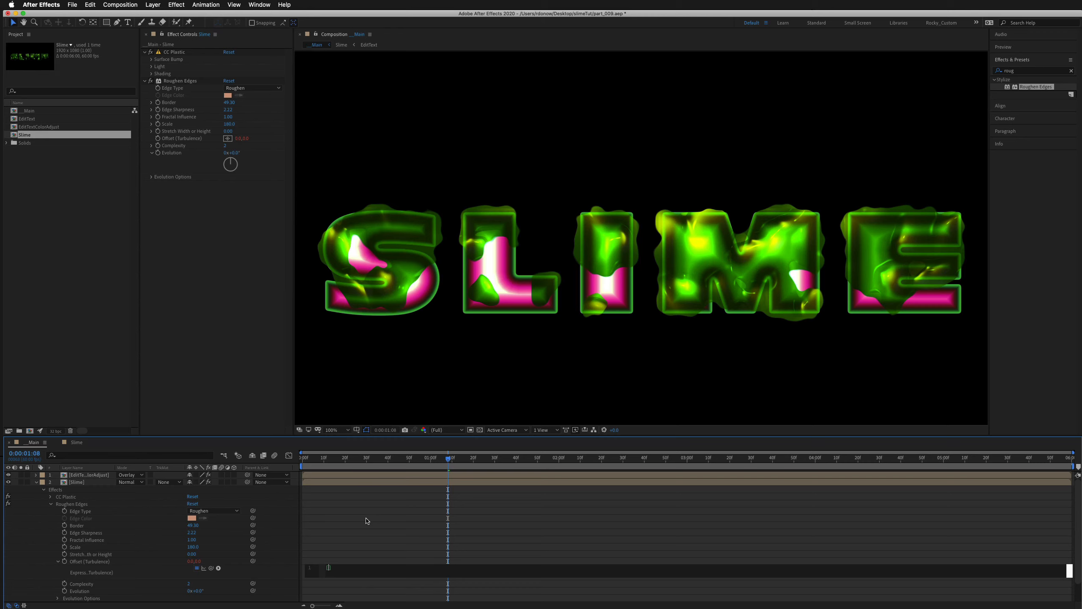
type("[0")
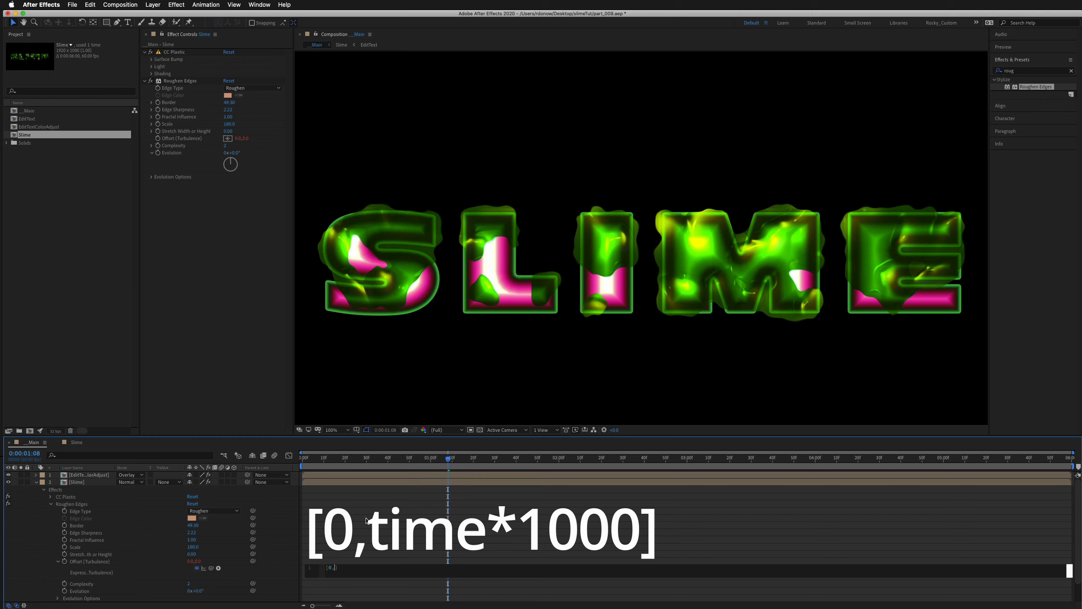
type(",ti")
type("*")
left_click(400, 527)
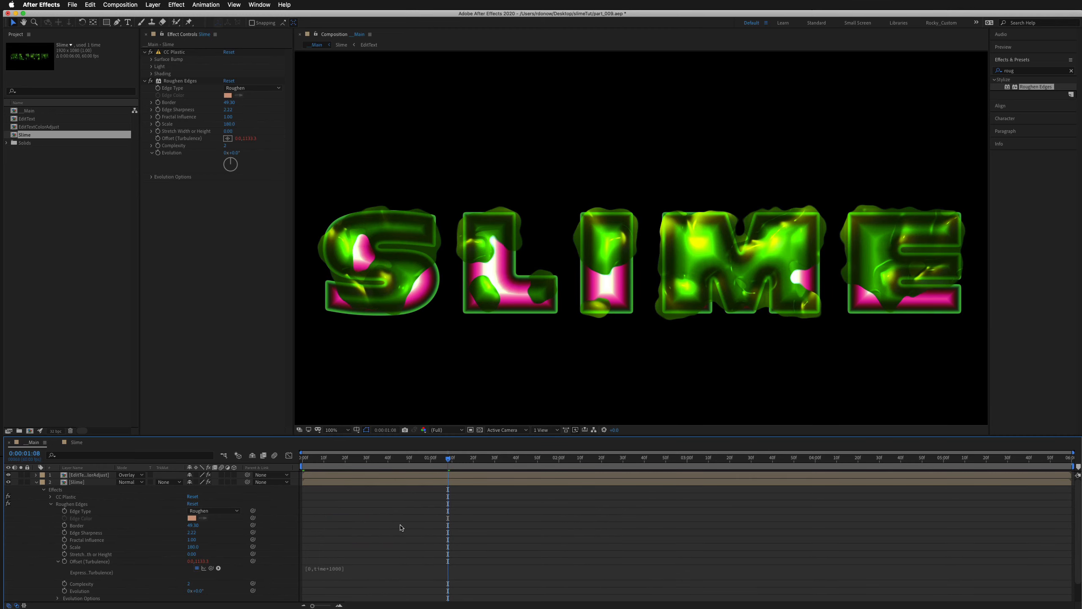
key("space")
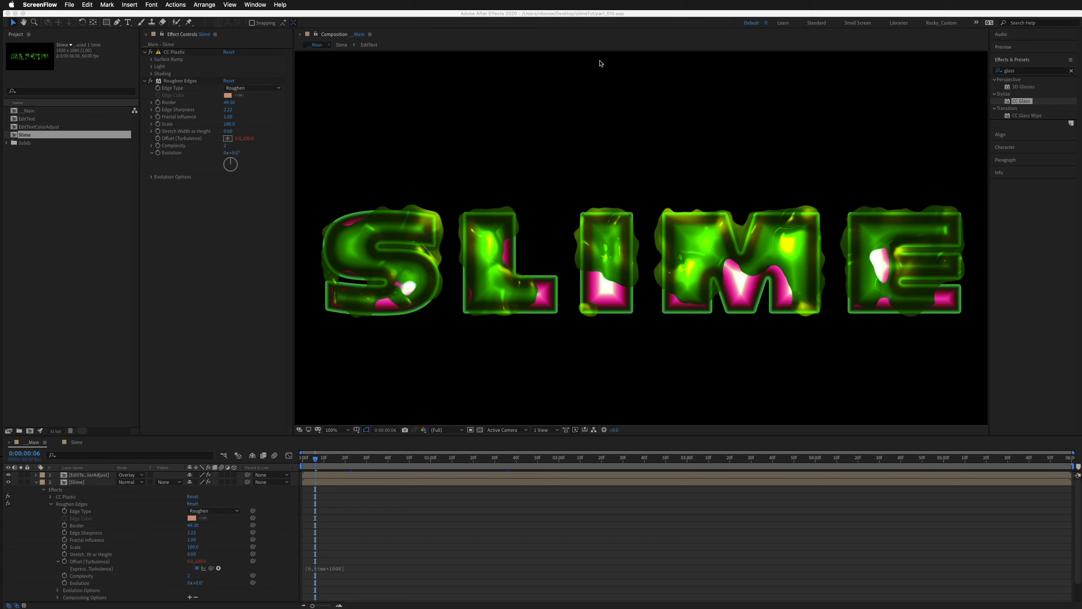
- Apply the CC Glass effect to the Slime layer after Roughen Edges and expand its Surface, Light and Shading settings
left_click(1019, 70)
type("glass")
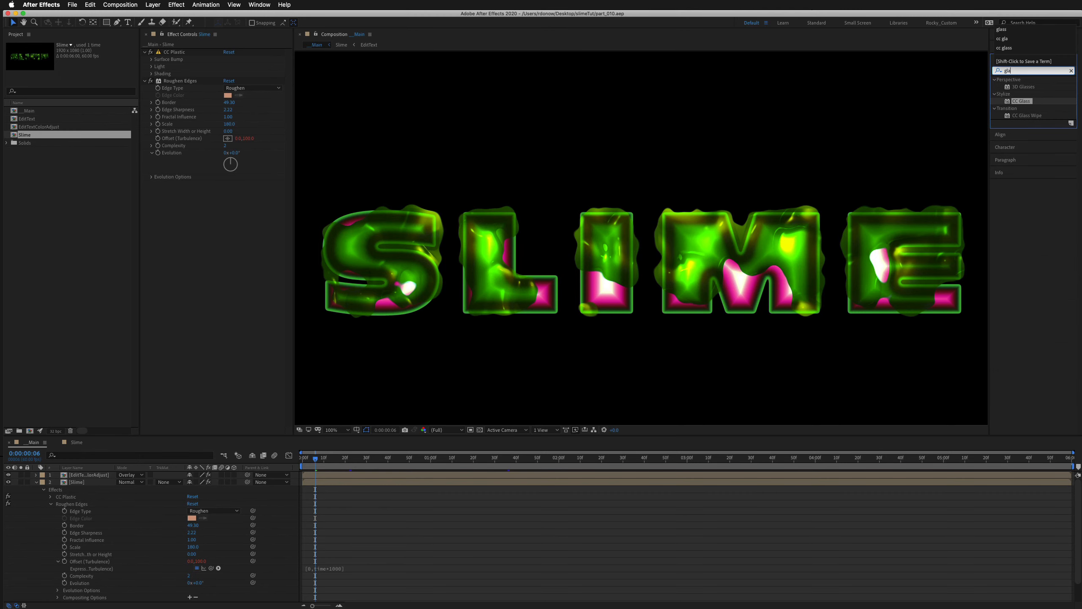
left_click(1024, 103)
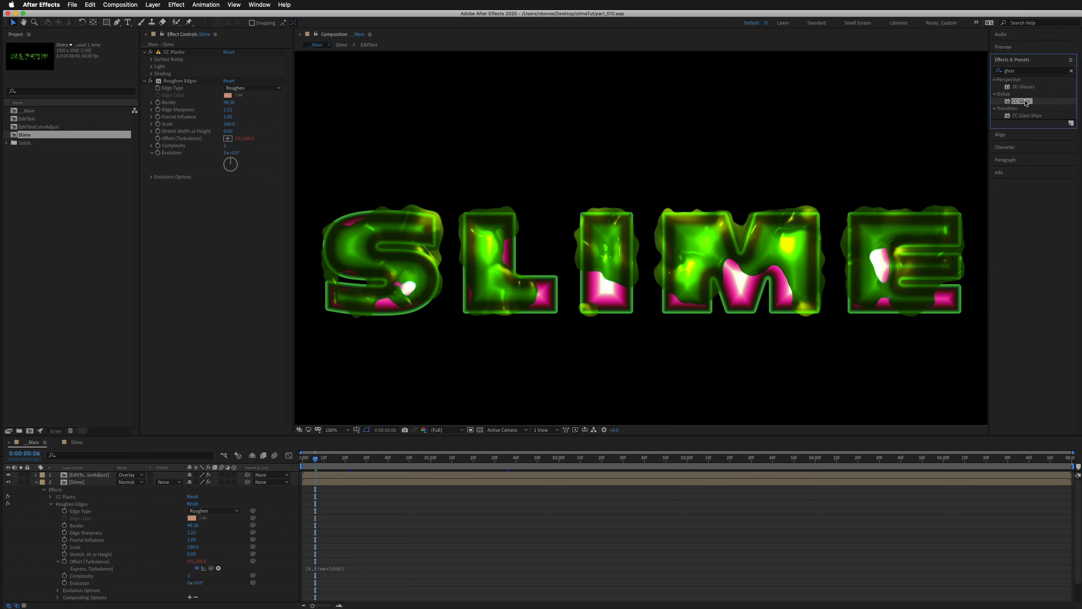
left_click_drag(979, 182, 208, 230)
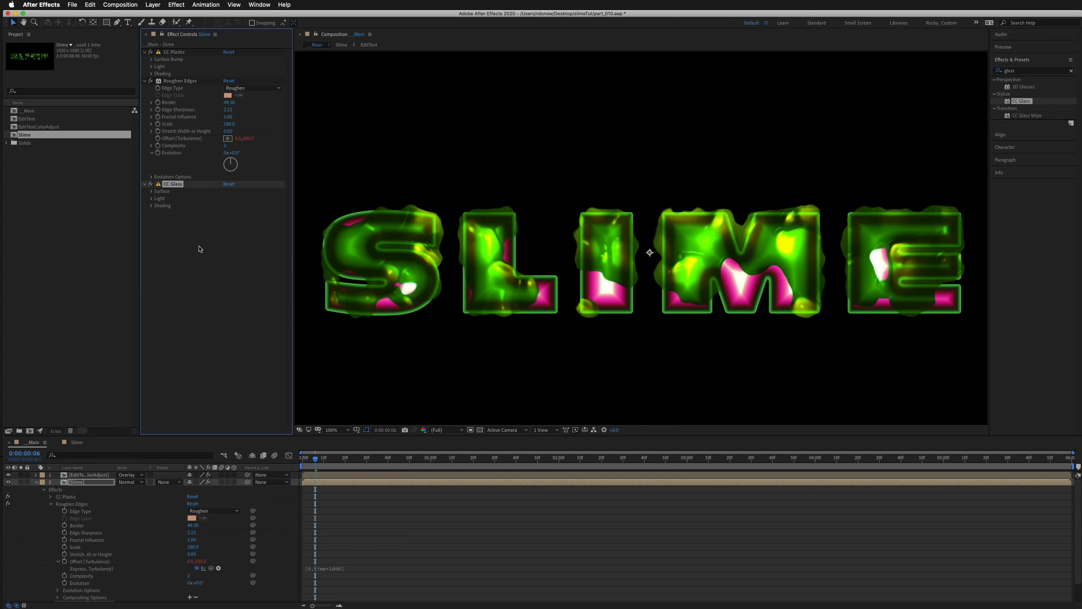
left_click(151, 205)
left_click(151, 198)
left_click(151, 191)
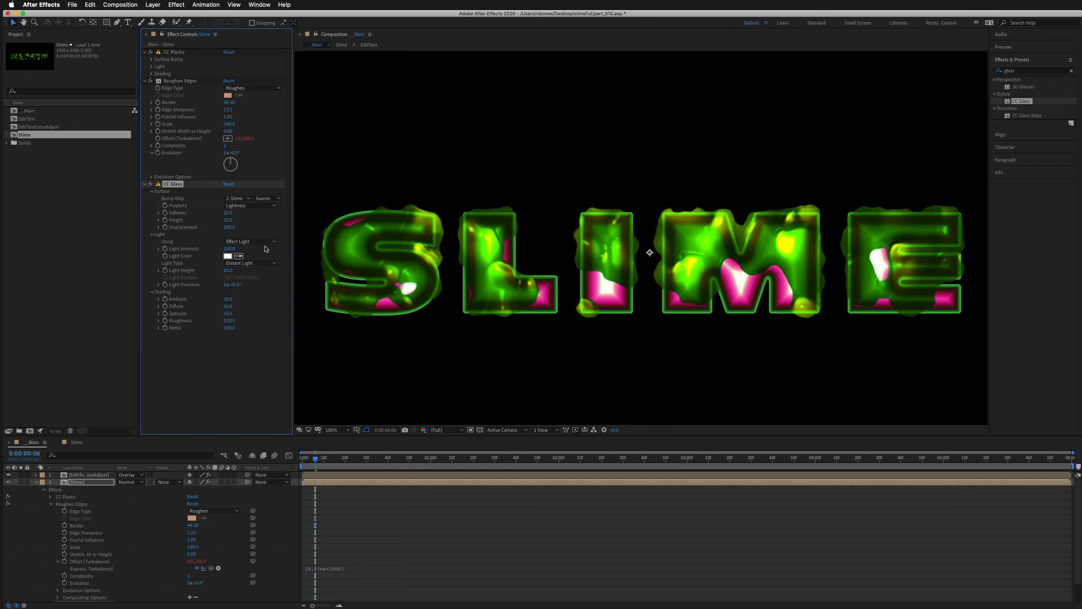
- Sample the pink inside the letter I as the CC Glass Light Color and strongly raise the Light Intensity
left_click(239, 255)
left_click(596, 280)
left_click_drag(265, 249, 734, 181)
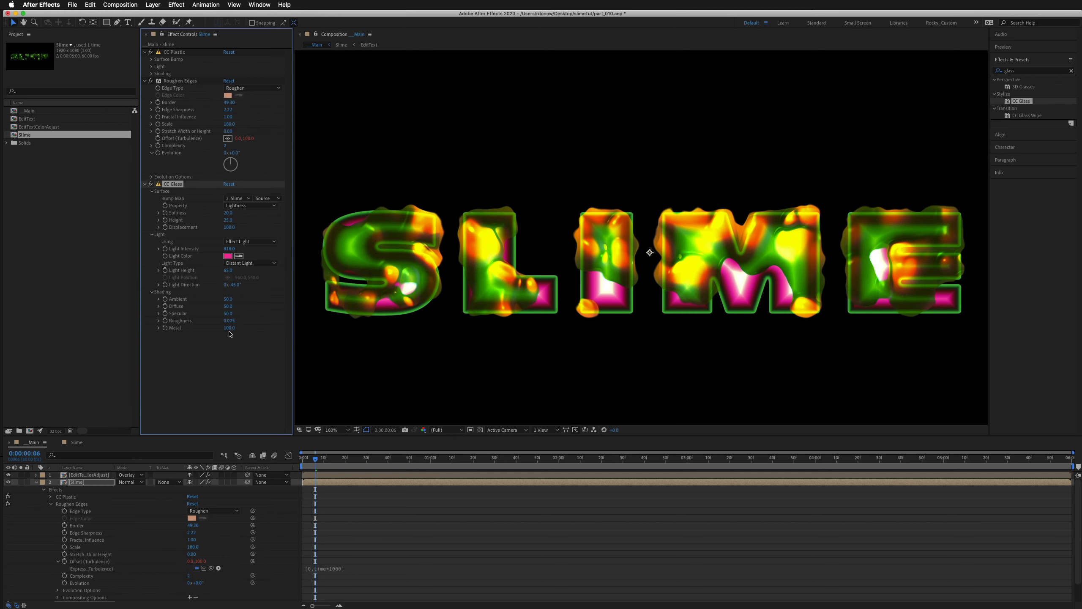
- Set the CC Glass shading to Metal 0, Roughness about 0.033, Diffuse 0 and Ambient about 95
left_click_drag(228, 328, 70, 336)
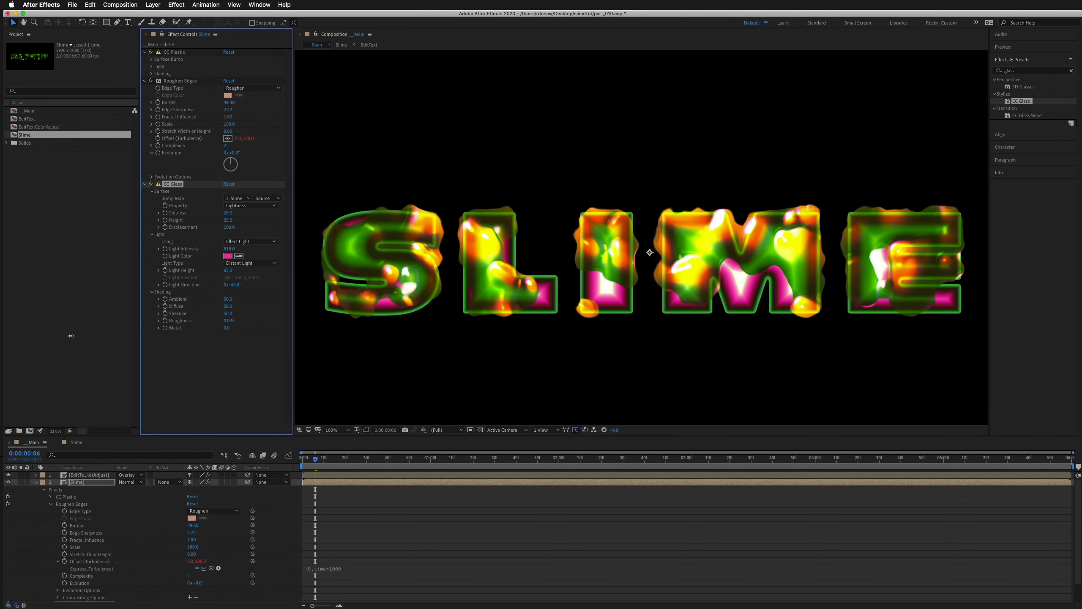
mouse_move(228, 321)
left_mouse_down()
mouse_move(175, 326)
mouse_move(239, 324)
left_mouse_up()
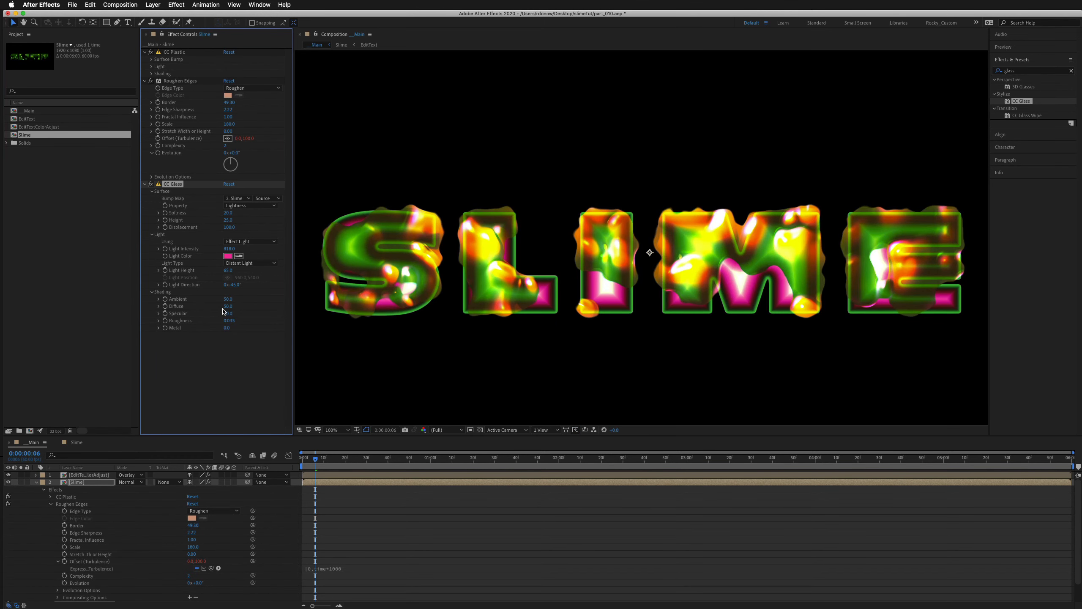
mouse_move(228, 306)
left_mouse_down()
mouse_move(256, 307)
mouse_move(218, 308)
left_mouse_up()
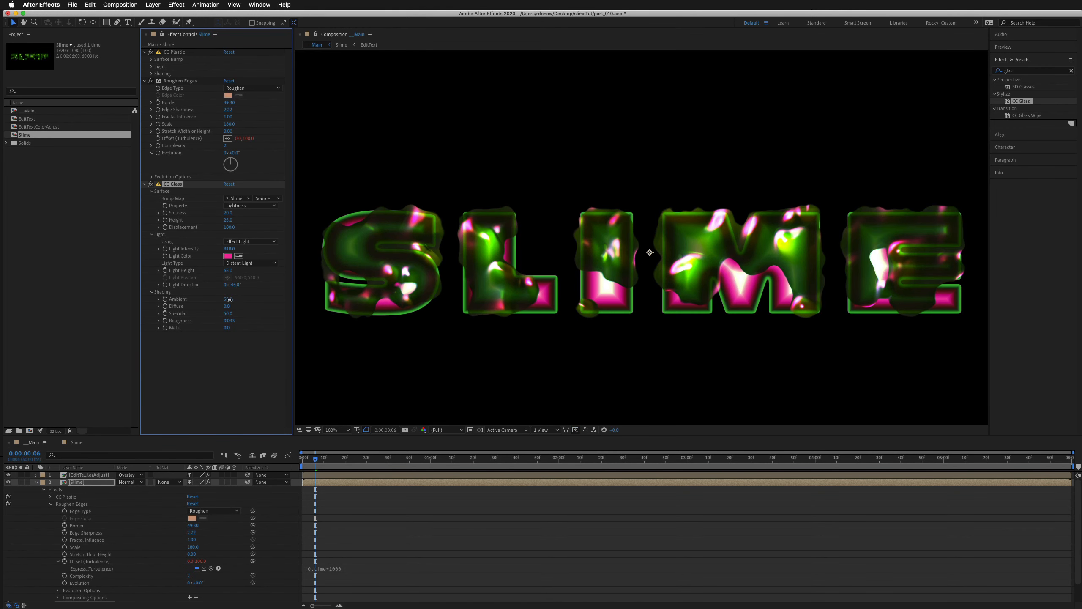
left_click_drag(228, 300, 254, 297)
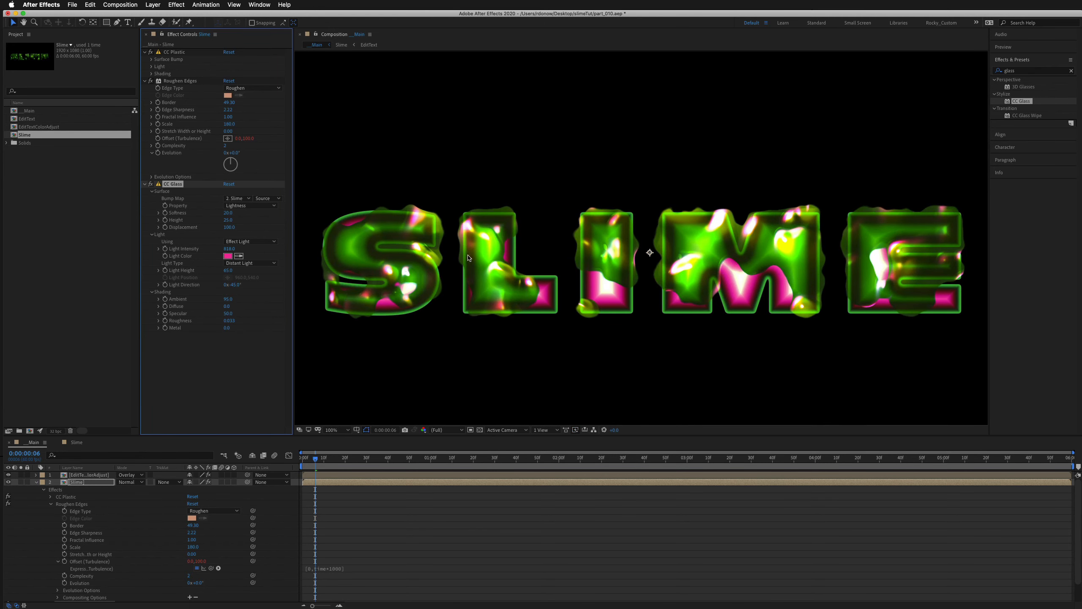
- Compare the slime letters with the CC Glass effect off and on, leaving it enabled
left_click(151, 184)
left_click(150, 185)
left_click(151, 184)
left_click(151, 185)
left_click(151, 184)
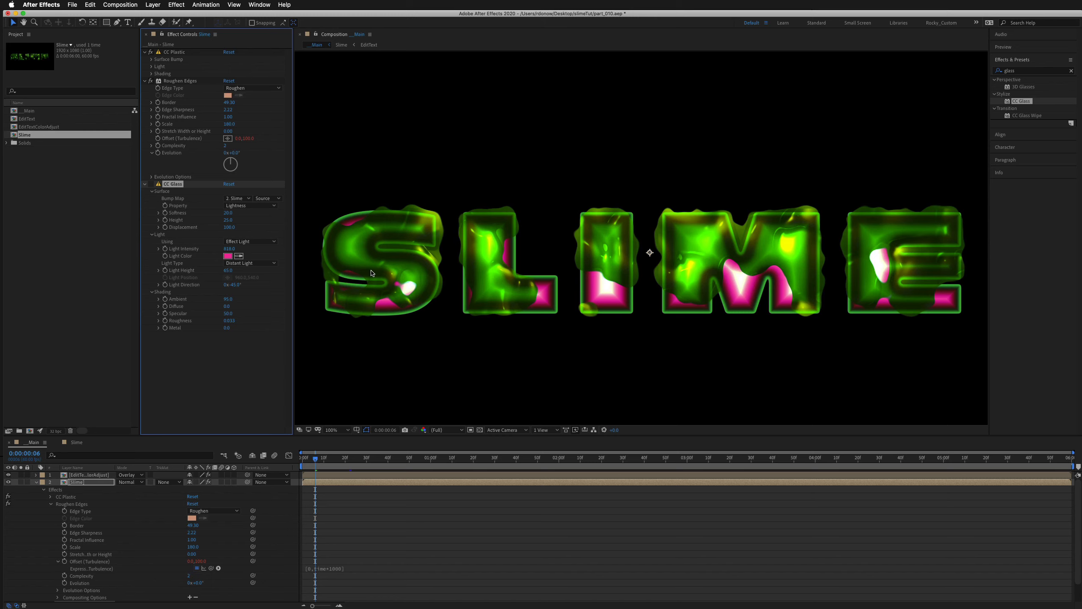
left_click(150, 185)
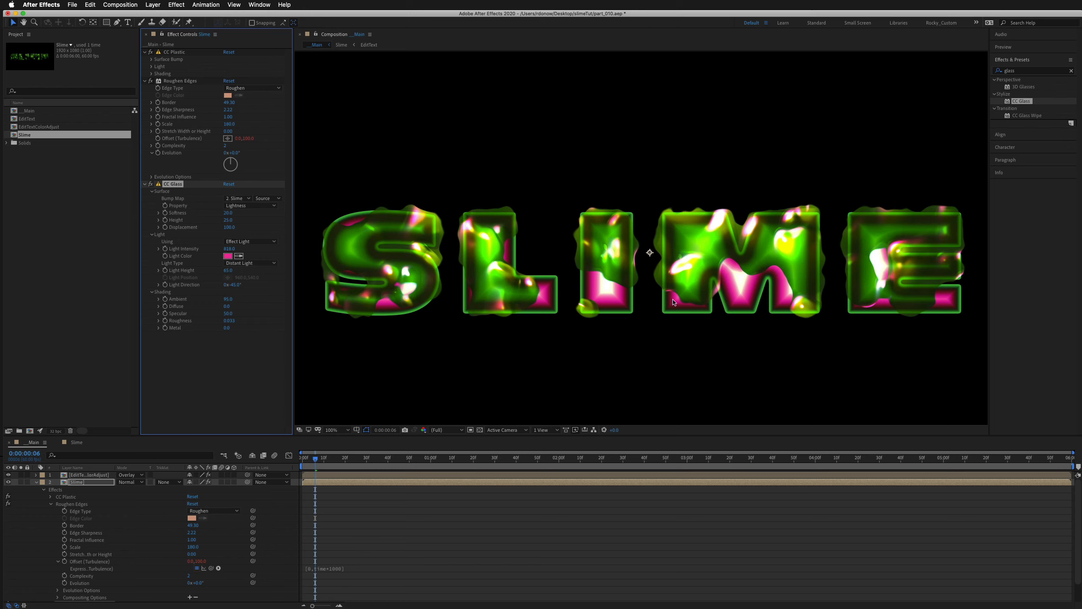
- Set CC Glass Light Direction to 197°, Light Height to 57, Softness to about 25, Height to about -24 and Displacement to 38, and preview
left_click_drag(232, 284, 331, 280)
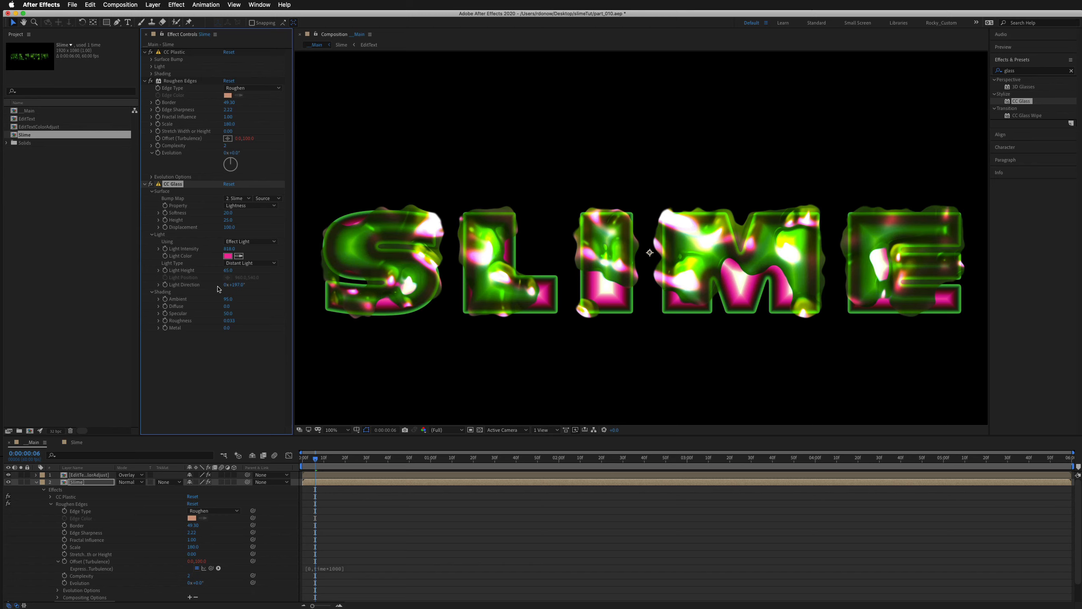
mouse_move(226, 271)
left_mouse_down()
mouse_move(251, 270)
mouse_move(239, 269)
left_mouse_up()
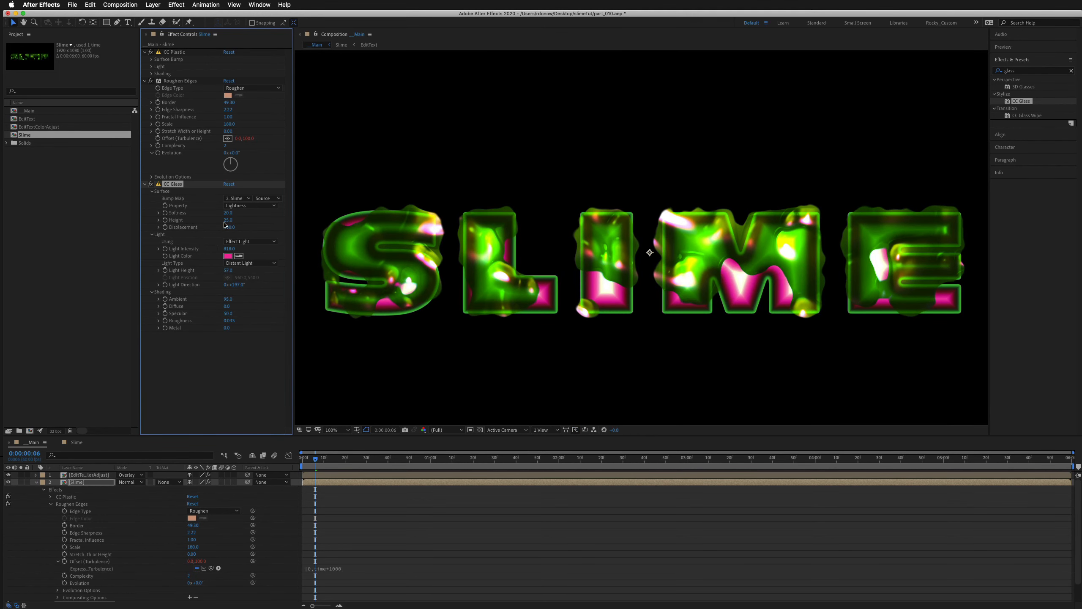
left_click_drag(228, 219, 252, 217)
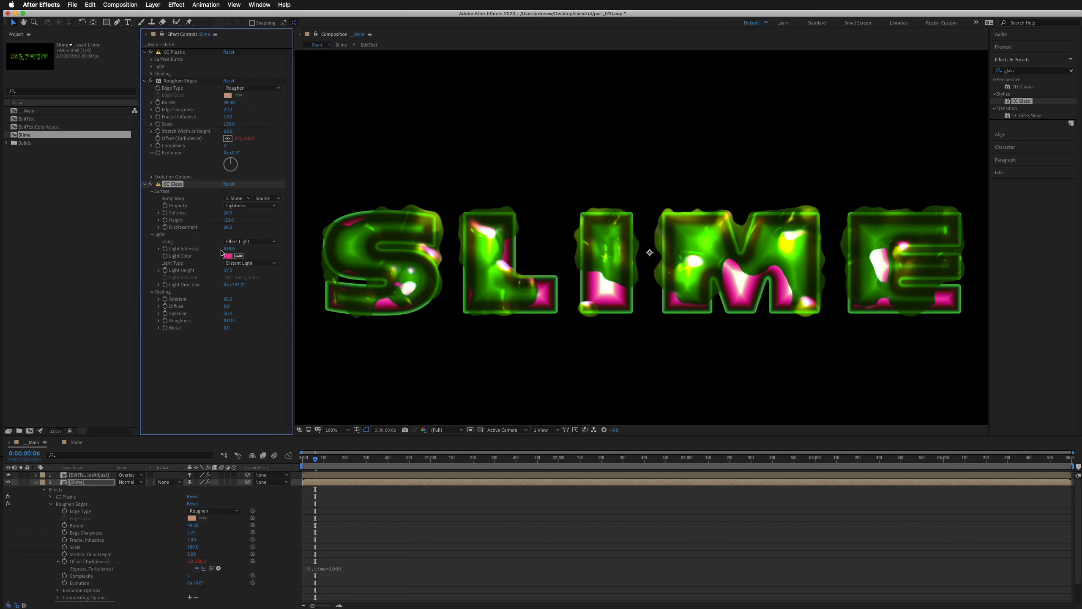
key("space")
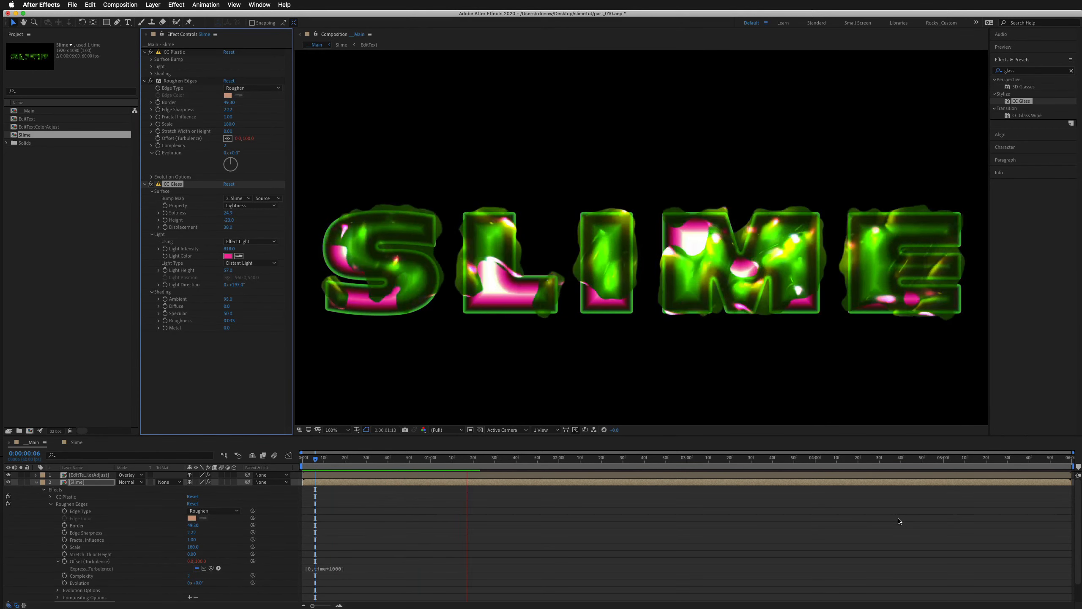
- Stop the preview and collapse the settings of CC Glass, Roughen Edges and CC Plastic on the Slime layer
left_click(144, 185)
left_click(145, 82)
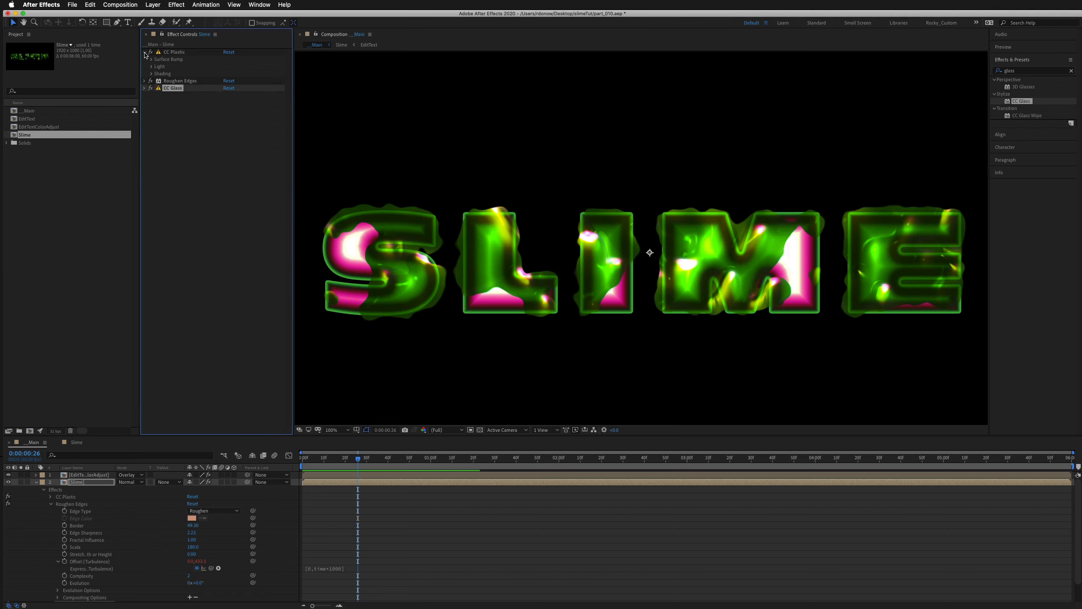
left_click(145, 53)
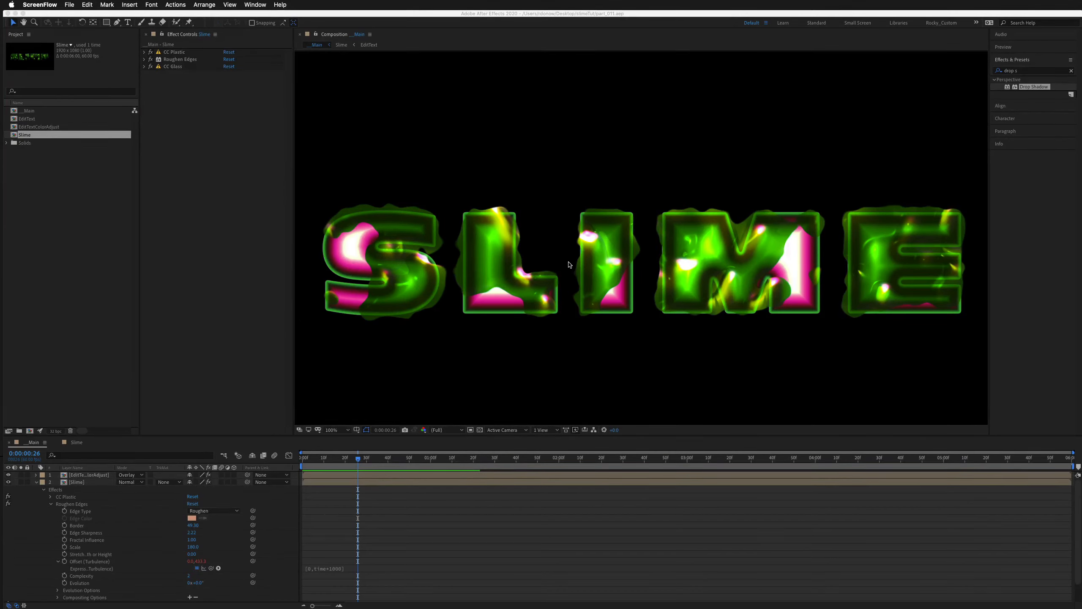
- Find the Drop Shadow effect and apply it to the Slime layer after CC Glass
left_click(1033, 71)
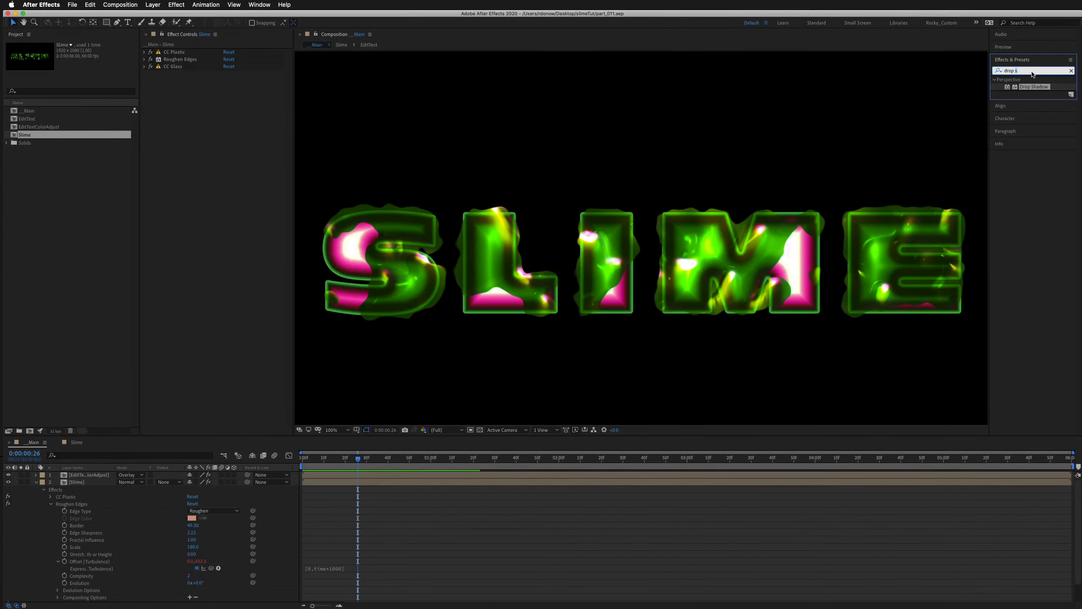
type("drip")
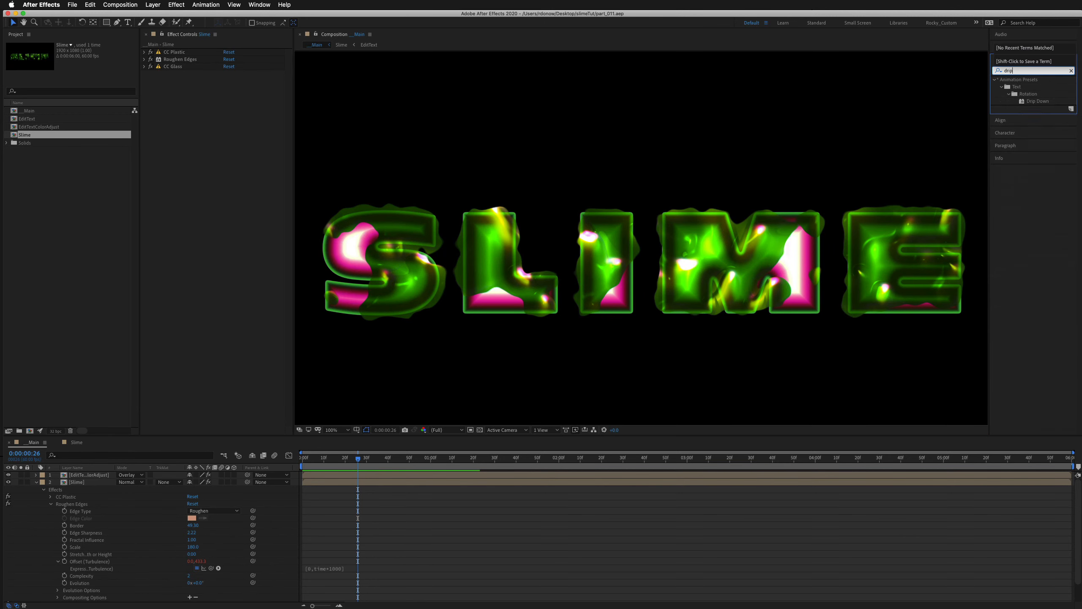
key("BackSpace")
key("BackSpace")
key("BackSpace")
type("op s")
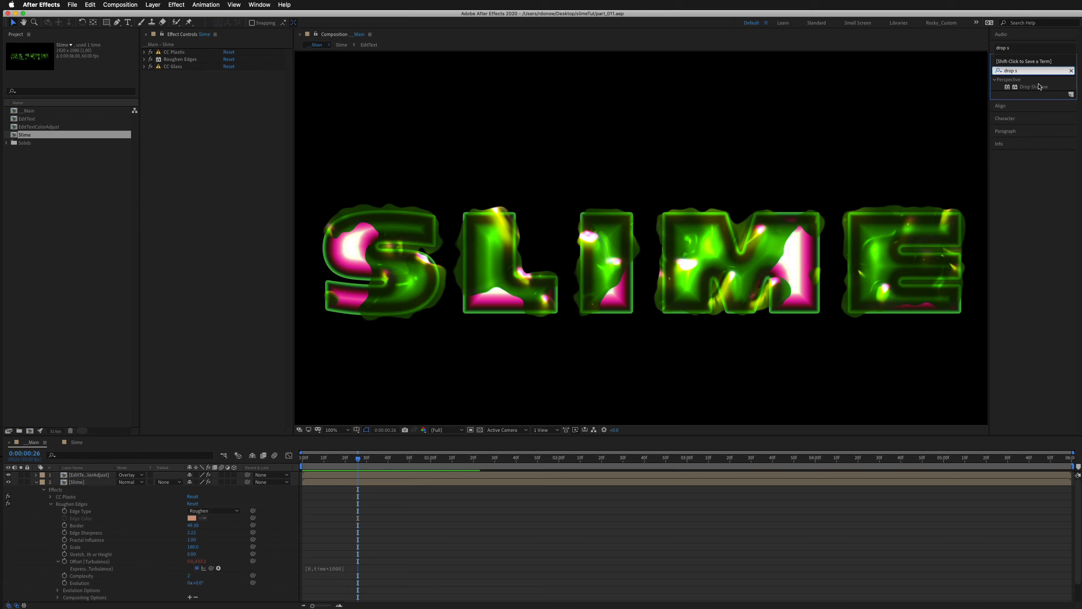
left_click_drag(1033, 87, 87, 485)
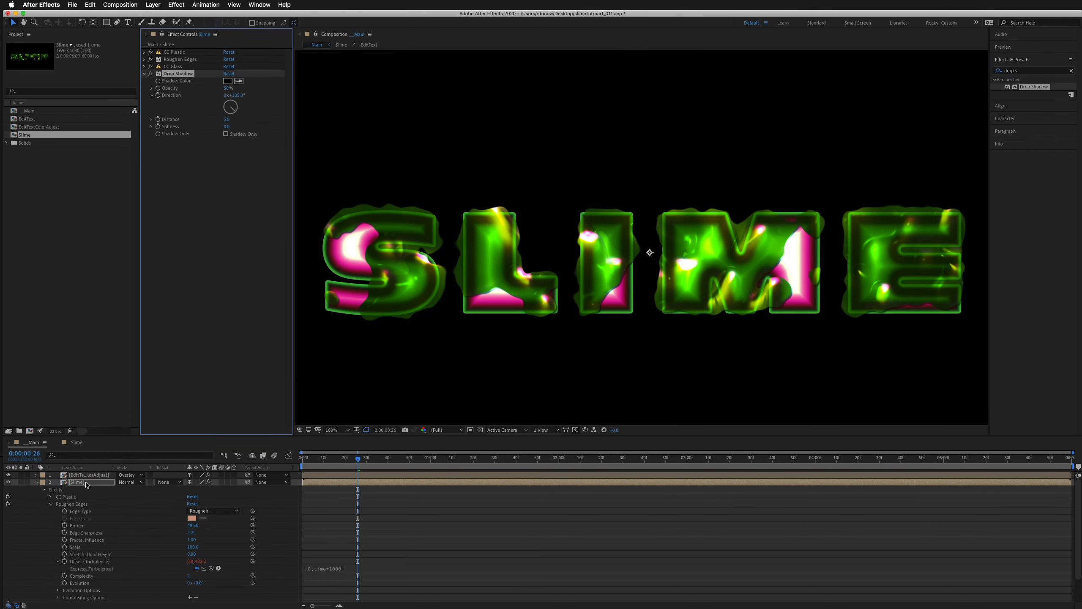
- Set the Slime layer's Drop Shadow Direction to 180° so the shadow falls straight down
key("period")
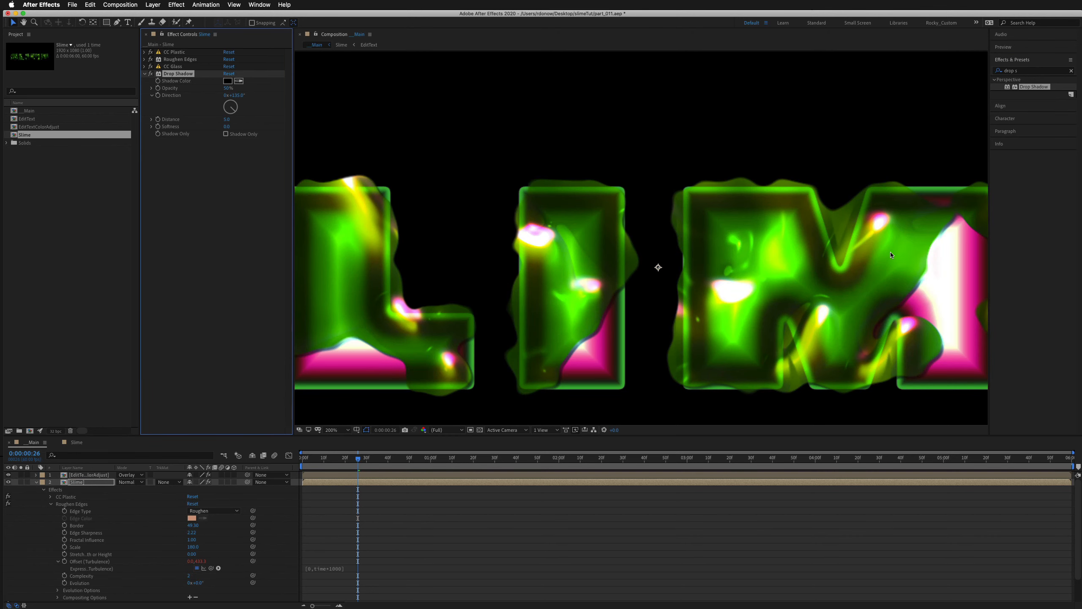
left_click_drag(896, 252, 733, 225)
left_click(235, 112)
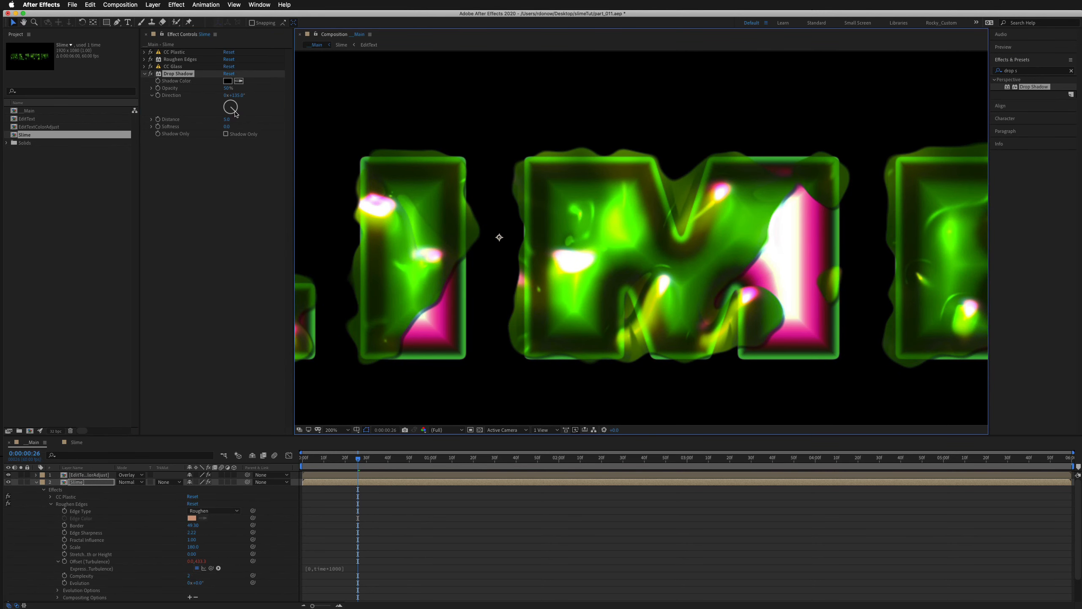
left_click_drag(235, 112, 231, 120)
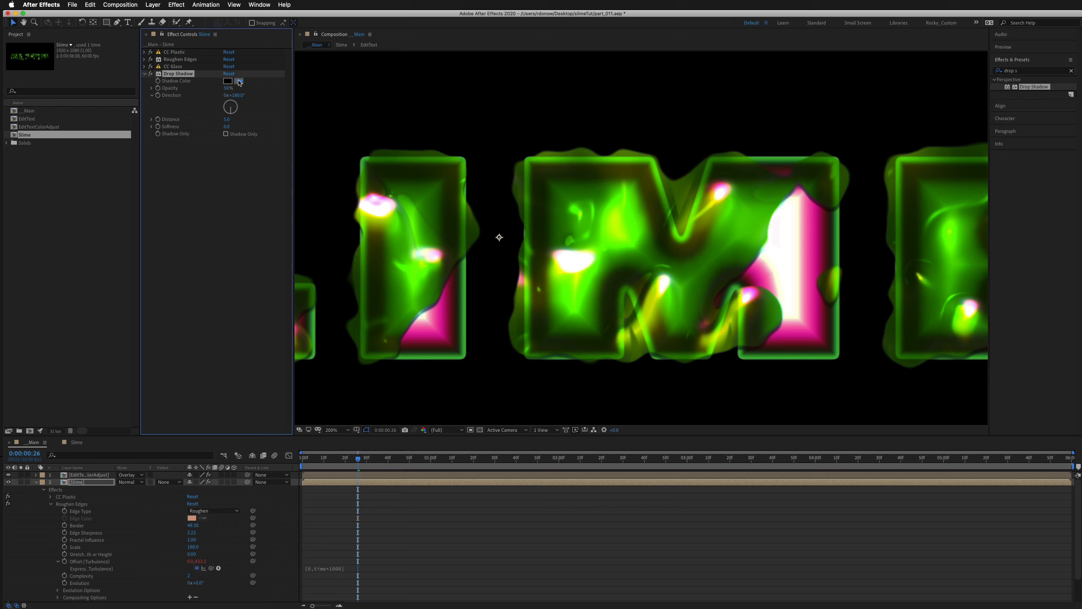
- Sample a dark red from the edge of the letter M as the Drop Shadow's Shadow Color and check the word
left_click(239, 82)
left_click(829, 234)
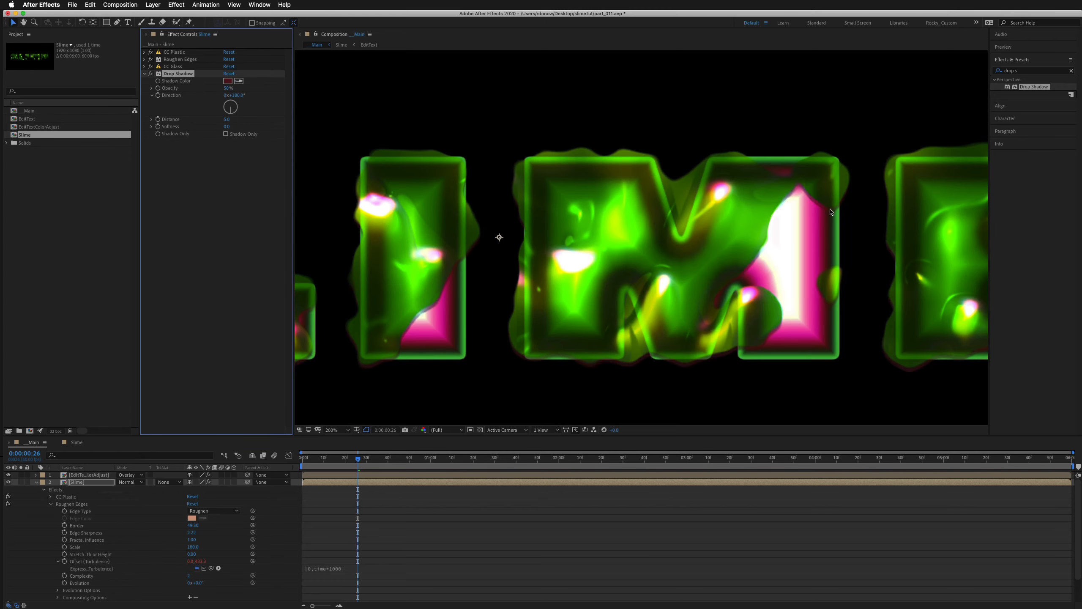
key("comma")
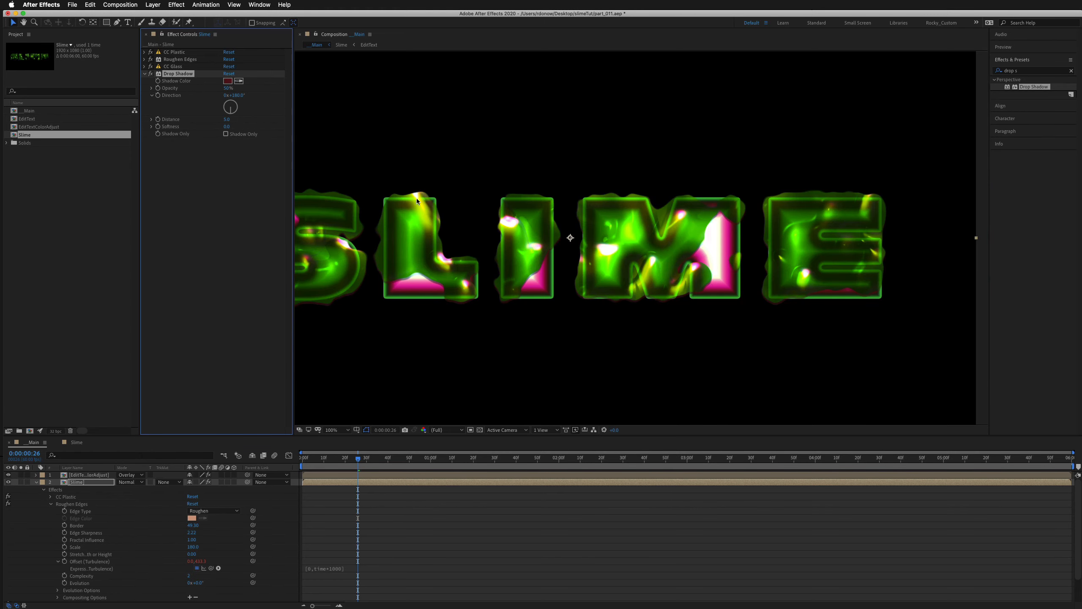
- Toggle the Slime layer's Drop Shadow to check how it affects the letters
left_click(150, 76)
left_click_drag(651, 299, 724, 318)
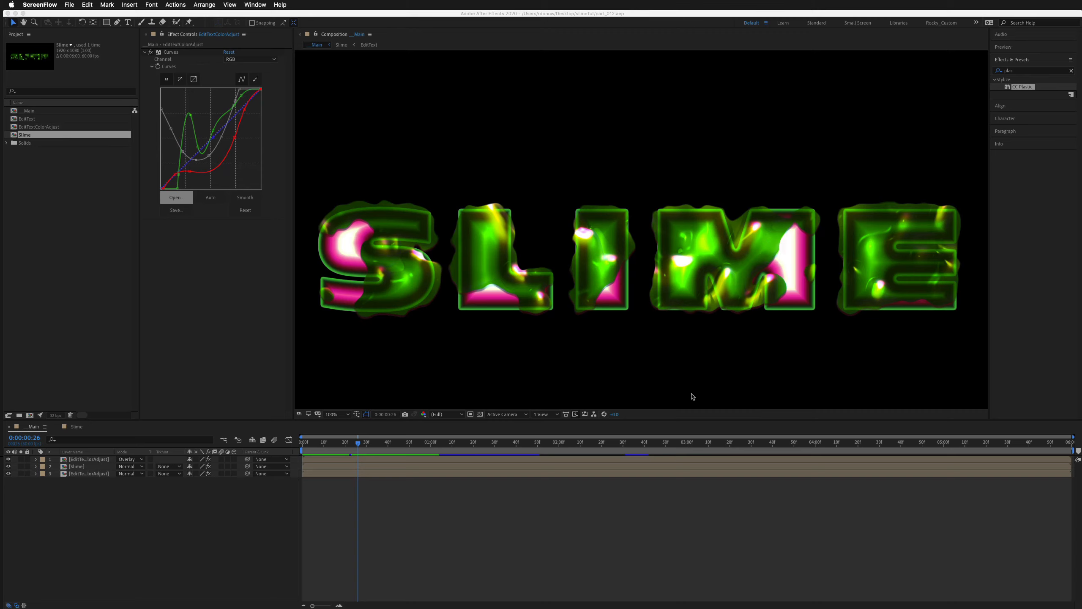
- Pre-compose the two EditTextColorAdjust layers and the Slime layer in __Main into a new composition named slimeAndText
left_click(83, 463)
left_click(82, 460)
left_click(83, 474, "shift")
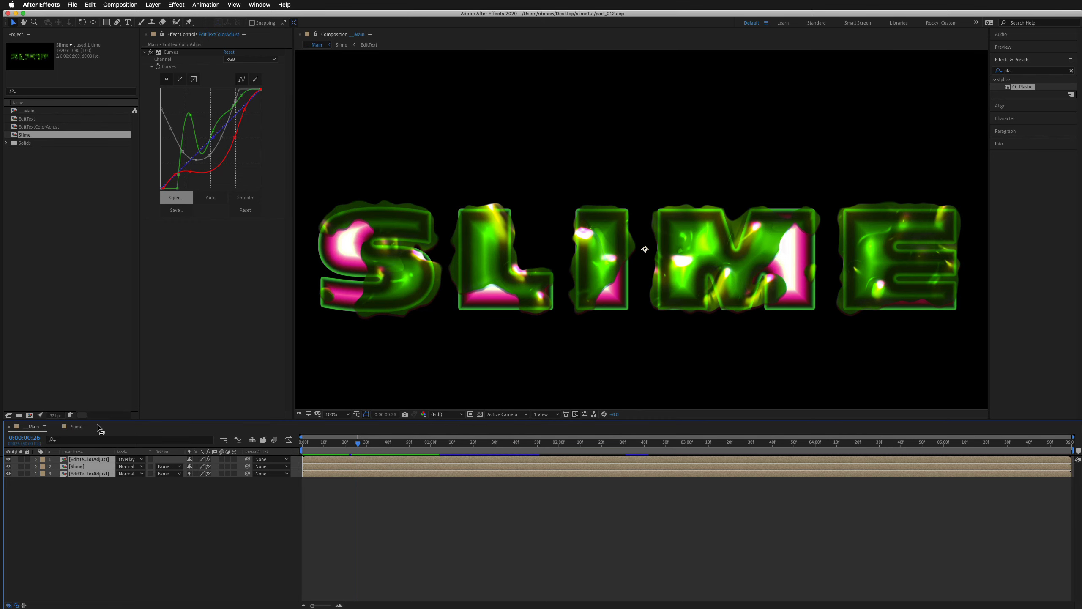
left_click_drag(101, 420, 111, 323)
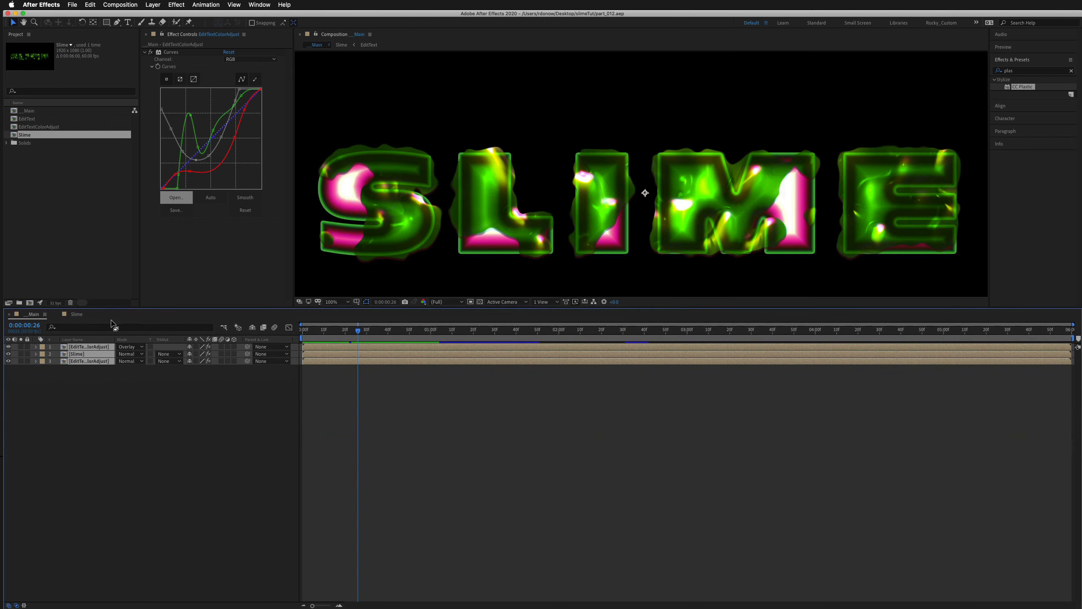
right_click(96, 347)
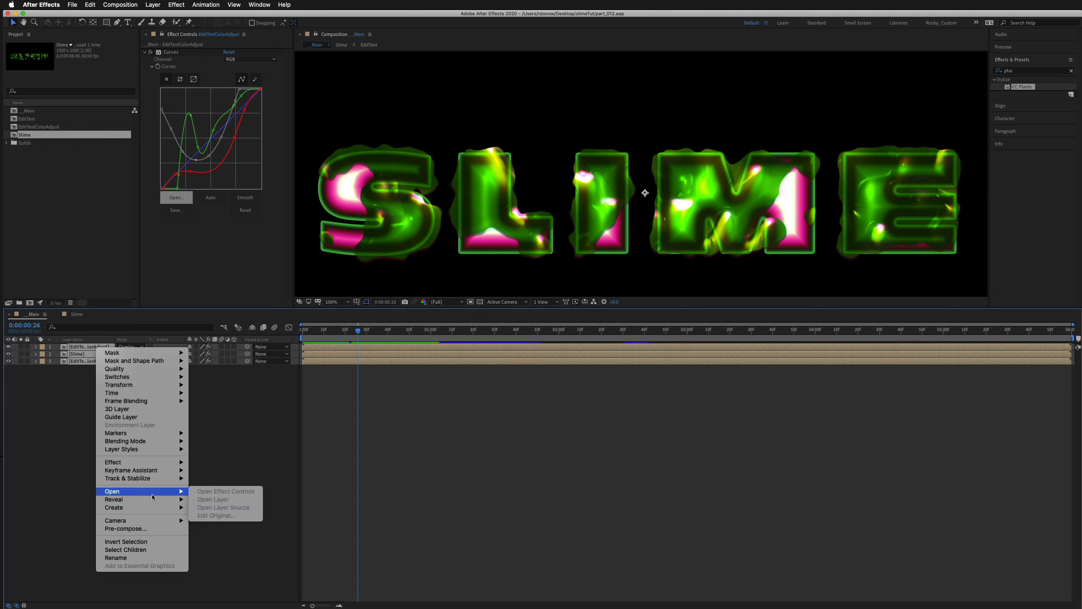
mouse_move(149, 510)
left_click(148, 528)
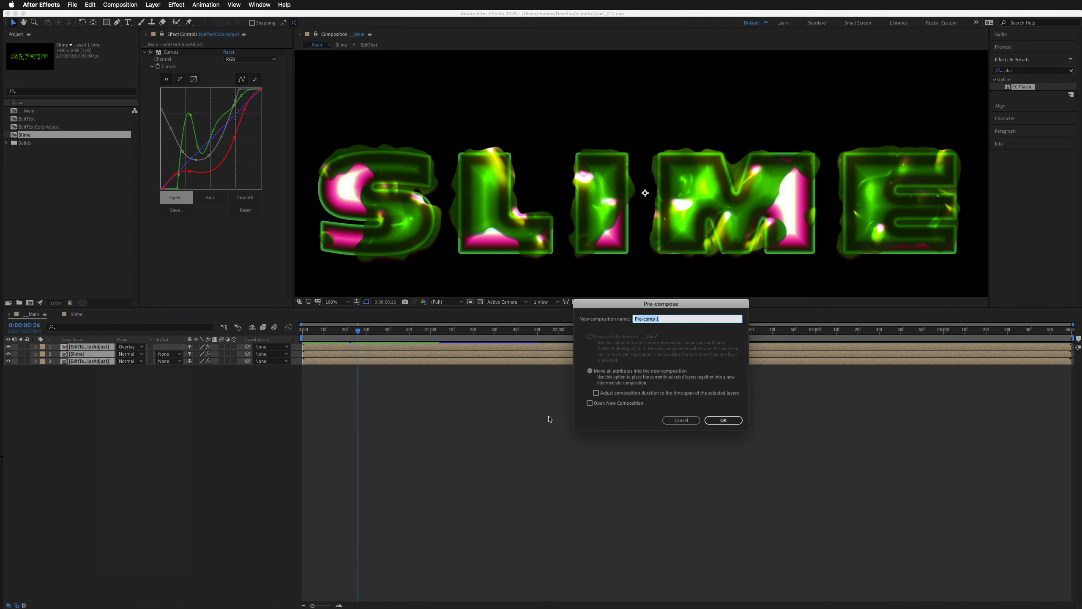
type("slimeAndText")
key("Return")
left_click_drag(256, 307, 245, 446)
- Find the CC Plastic effect, apply it to the slimeAndText layer and expand its Surface Bump, Light and Shading settings
left_click(1026, 72)
type("plas")
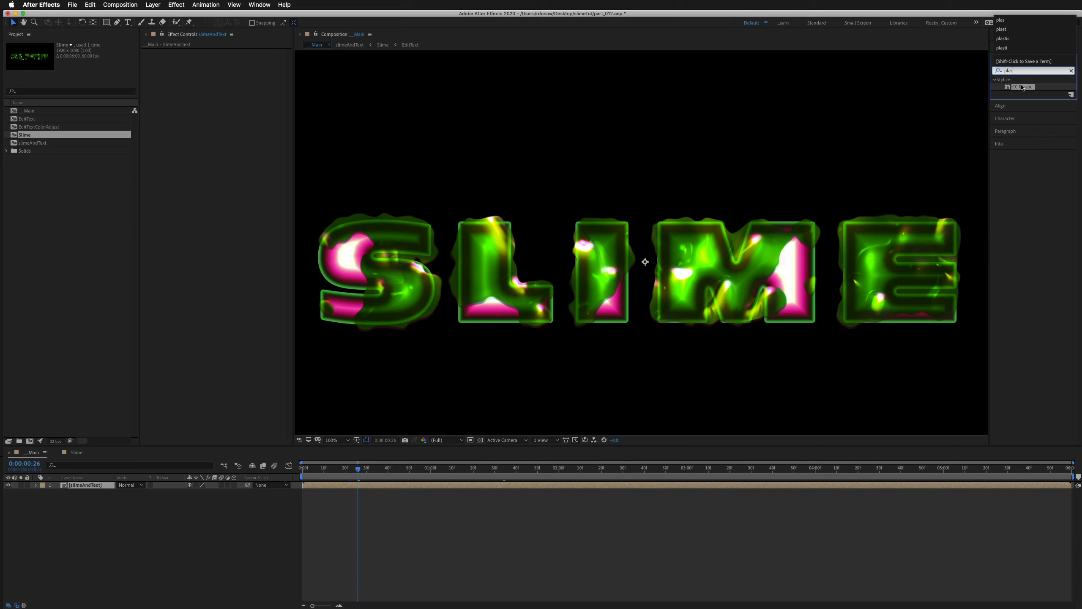
left_click_drag(1021, 87, 111, 484)
left_click(152, 74)
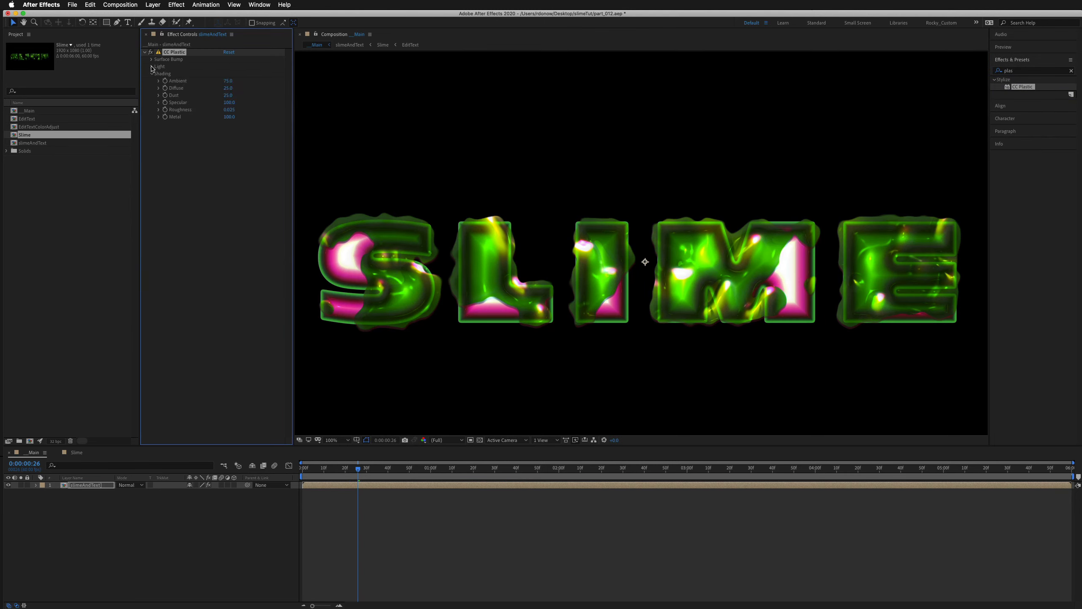
left_click(151, 66)
left_click(152, 59)
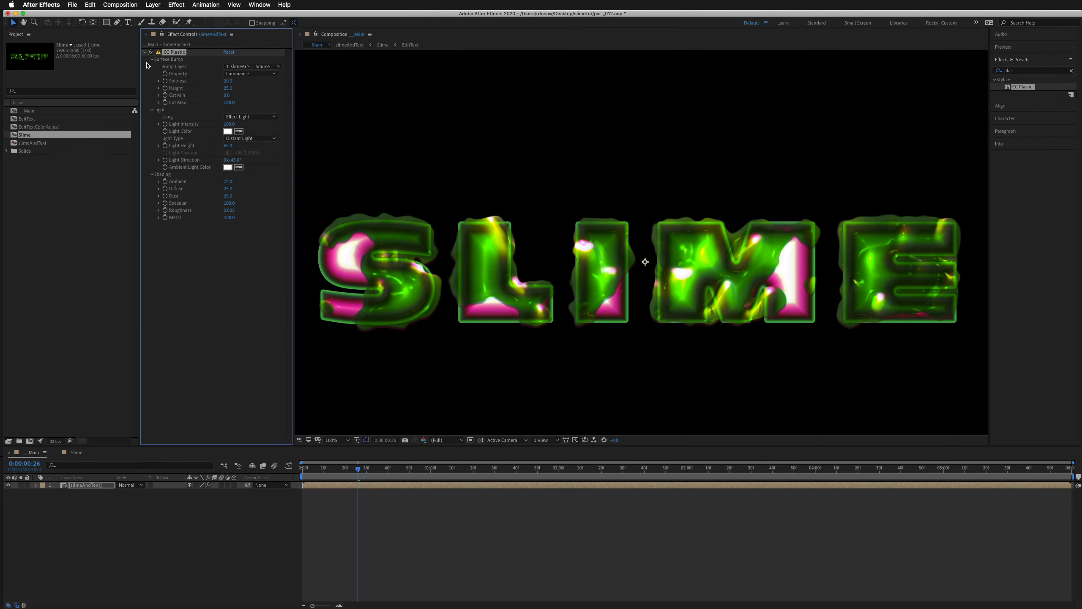
- Sample pink from the letter S as CC Plastic's Light Color and set Metal to 0
left_click(241, 132)
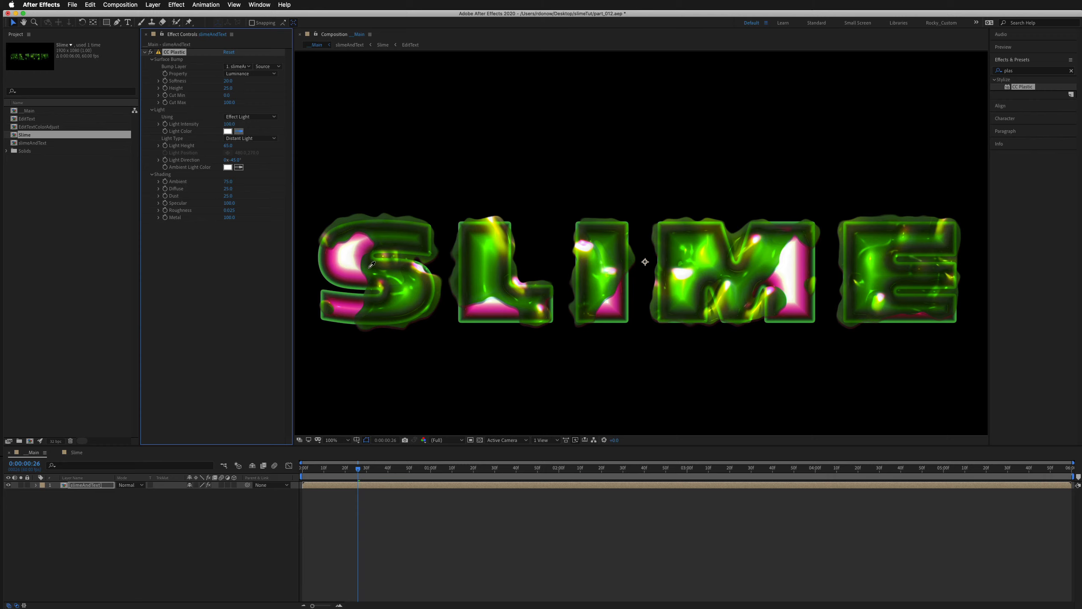
left_click(336, 265)
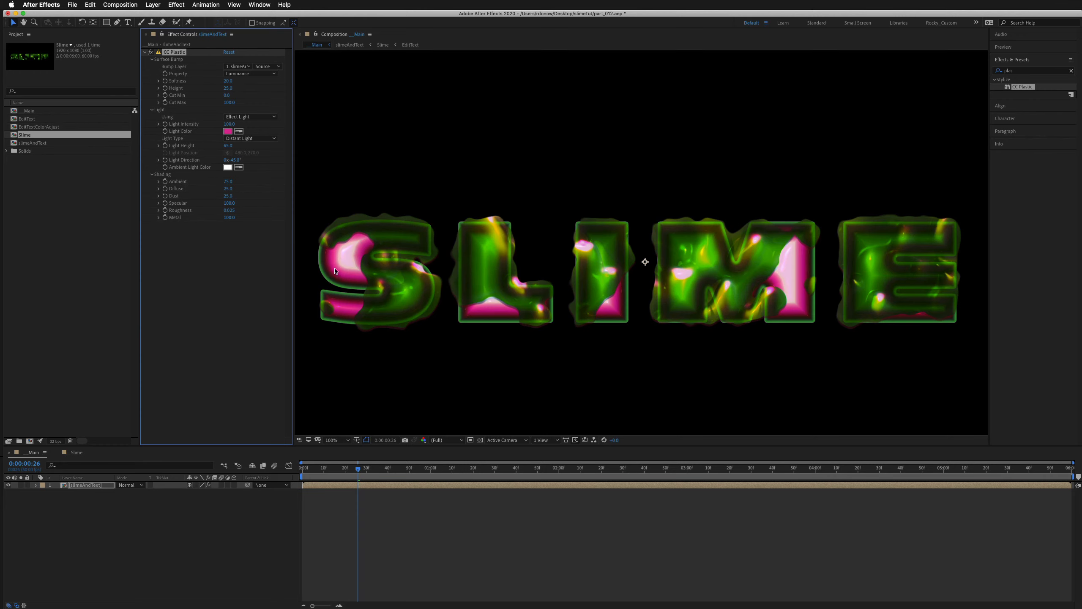
left_click_drag(229, 218, 112, 221)
key("period")
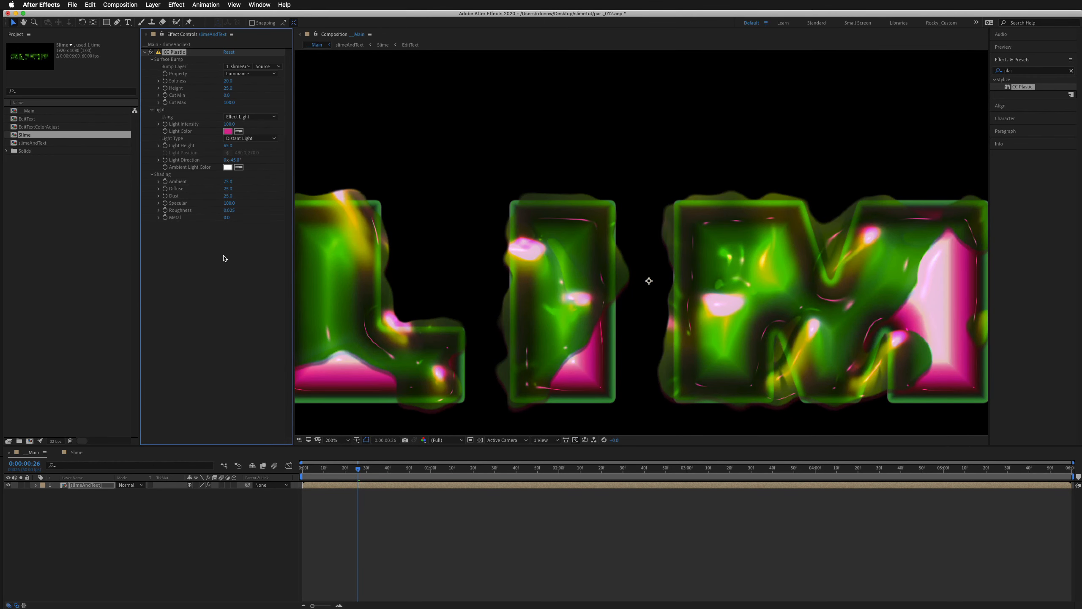
- Raise CC Plastic's Roughness to 0.068 and compare the word with the effect off and on
left_click_drag(229, 210, 251, 215)
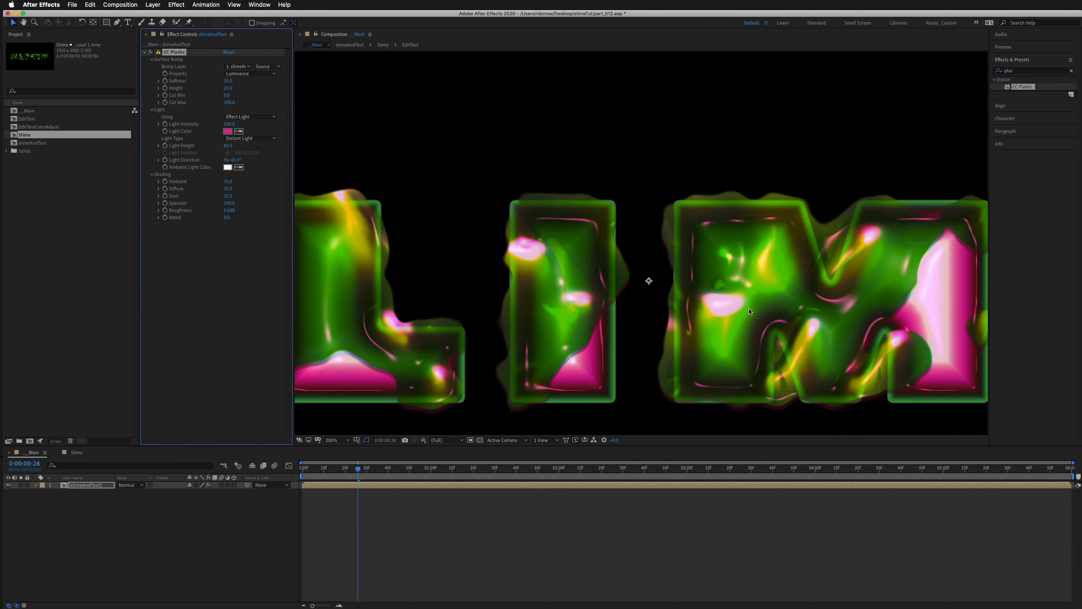
key("comma")
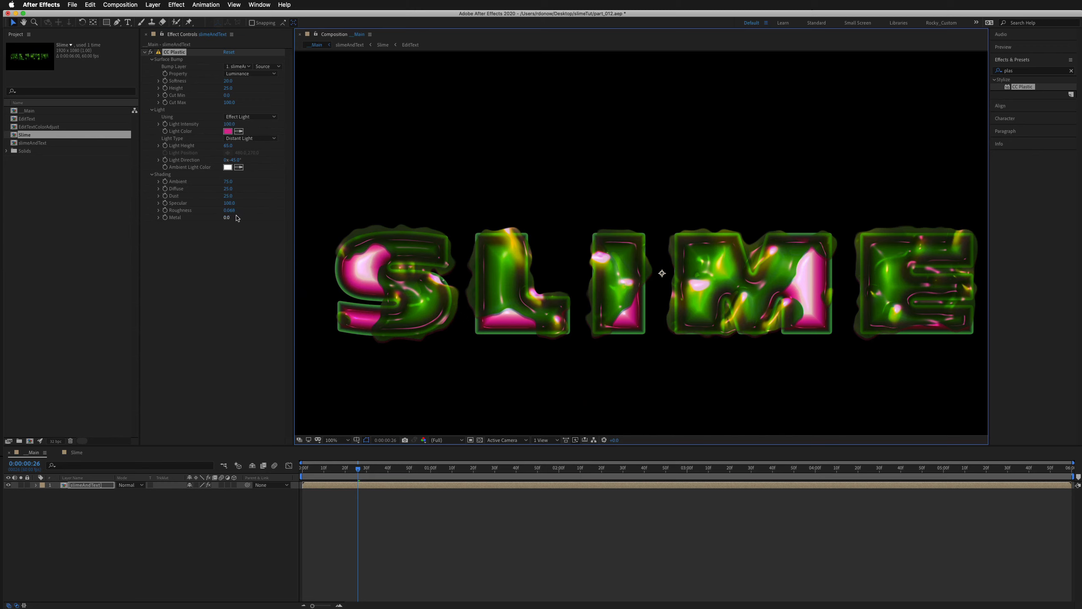
left_click(151, 52)
left_click(151, 52)
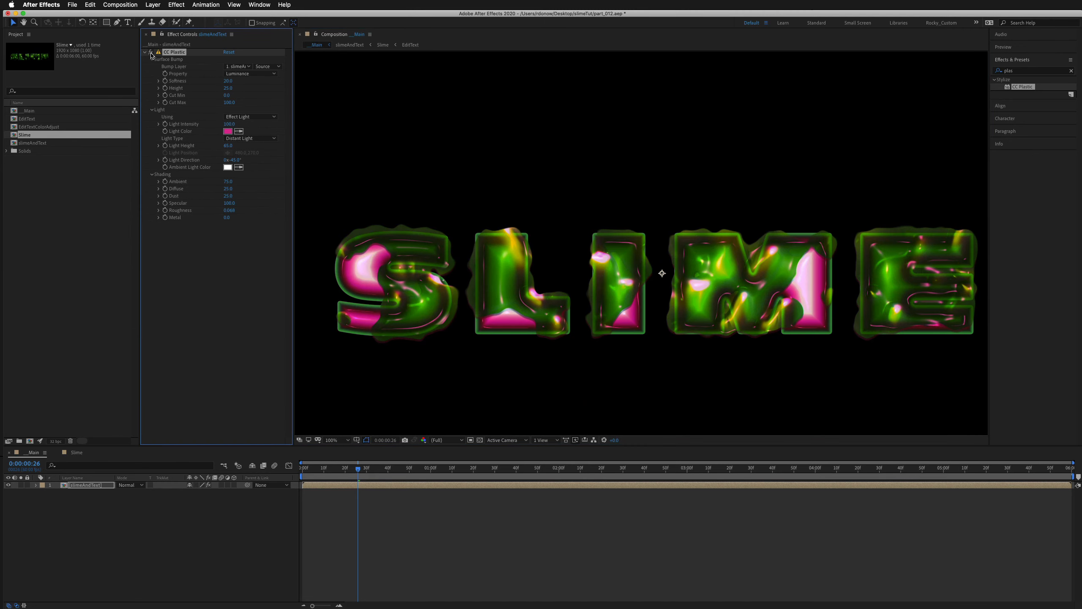
left_click(151, 53)
left_click(151, 53)
- Raise CC Plastic's Ambient, and set its Diffuse to 75 and Dust to 100
mouse_move(233, 190)
left_mouse_down()
mouse_move(276, 194)
mouse_move(238, 182)
left_mouse_up()
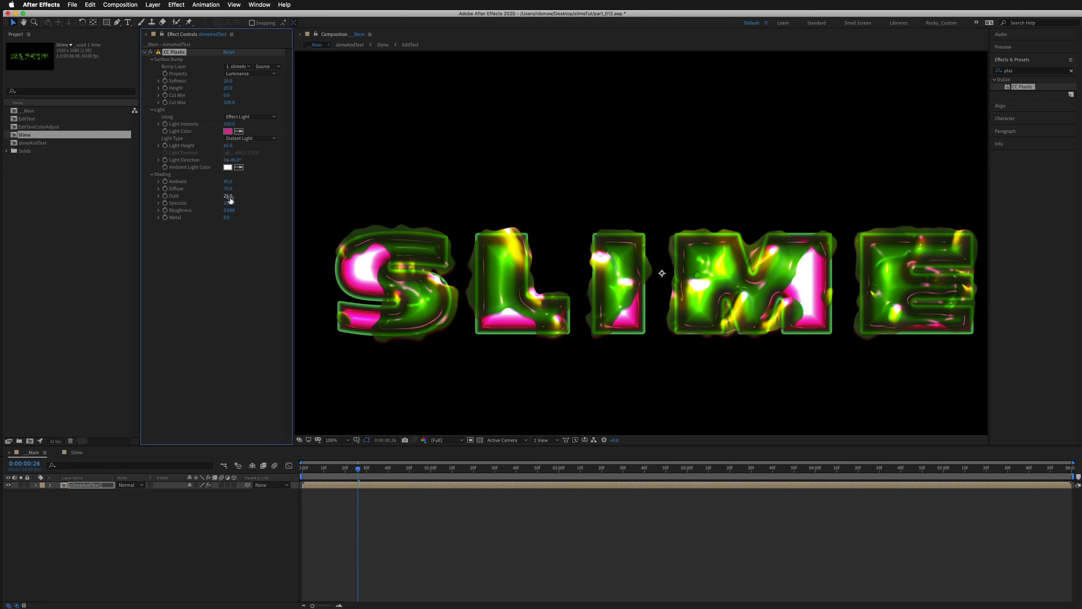
left_click_drag(230, 196, 424, 262)
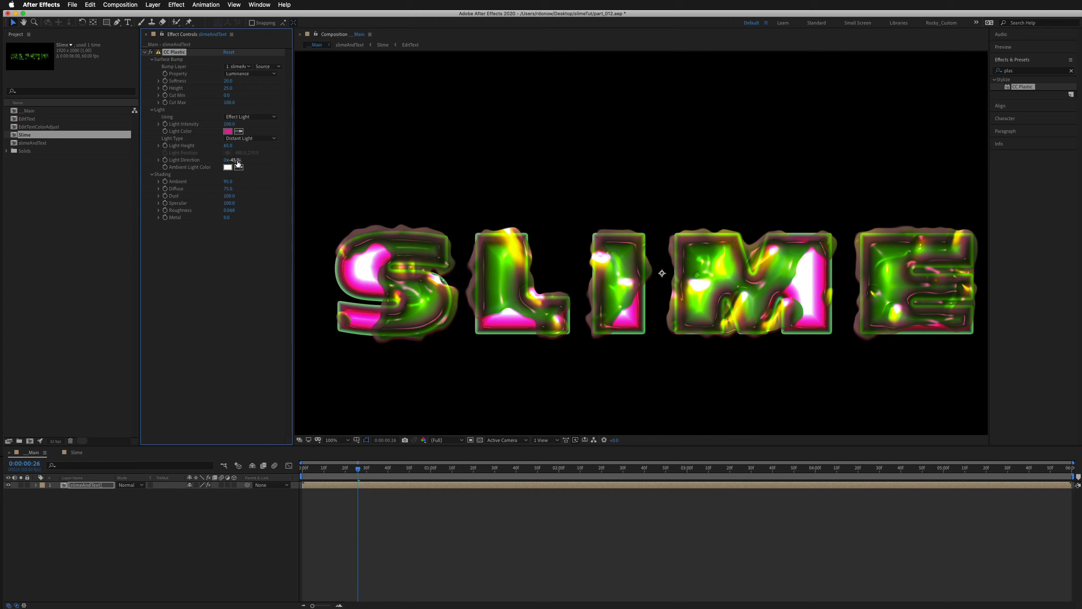
- Adjust CC Plastic's Light Direction, lower its Light Height and preview the animation
left_click_drag(237, 163, 263, 196)
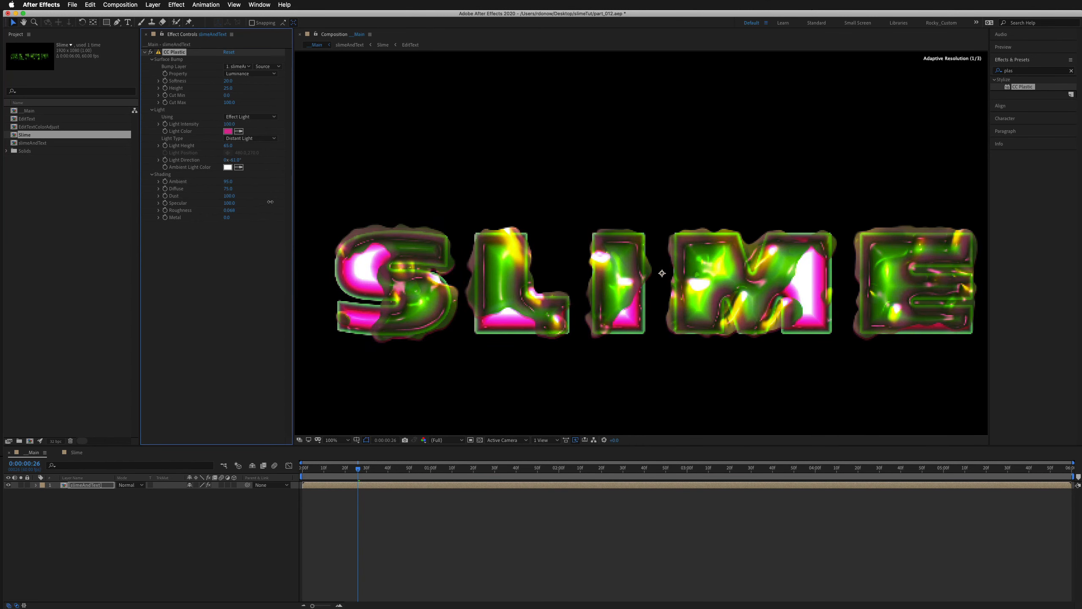
mouse_move(228, 145)
left_mouse_down()
mouse_move(191, 148)
mouse_move(216, 153)
left_mouse_up()
key("space")
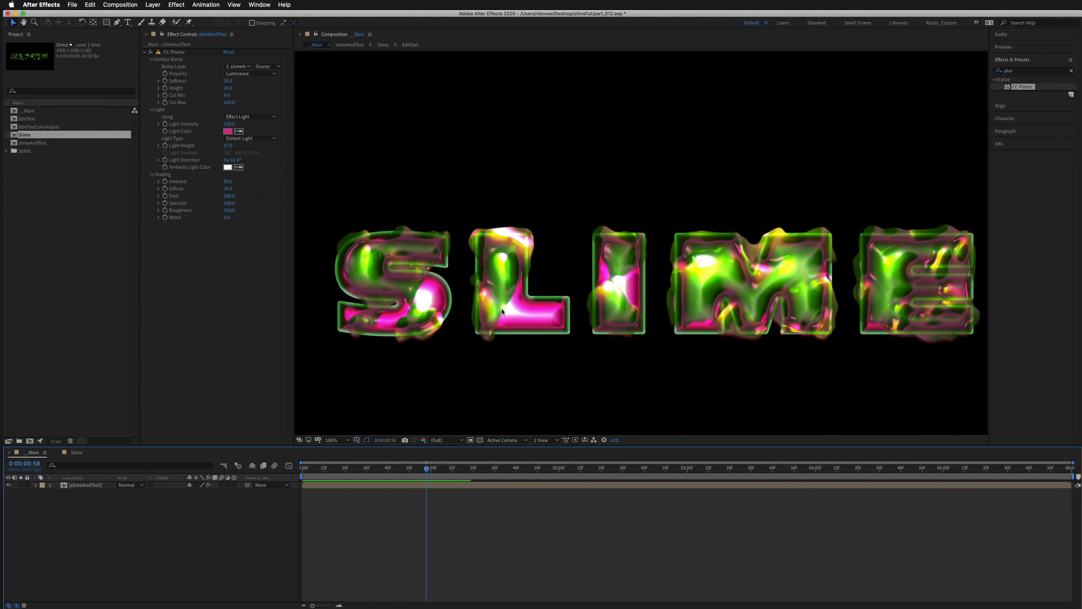
- Open a second viewer of the __Main composition beside the first and fit the word in it
scroll(511, 170, "down", 2)
right_click(896, 136)
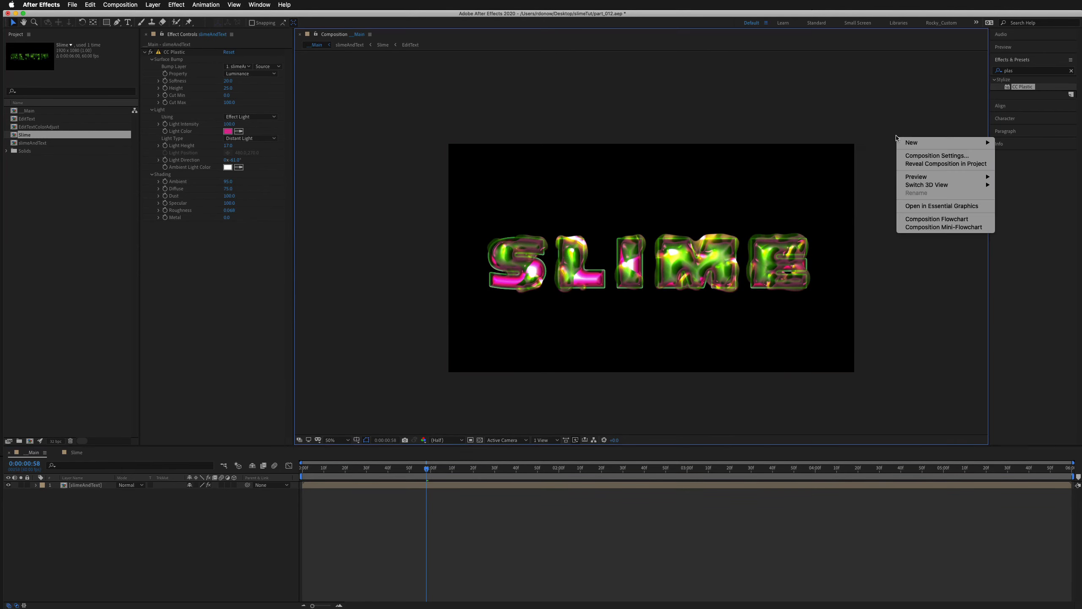
mouse_move(922, 144)
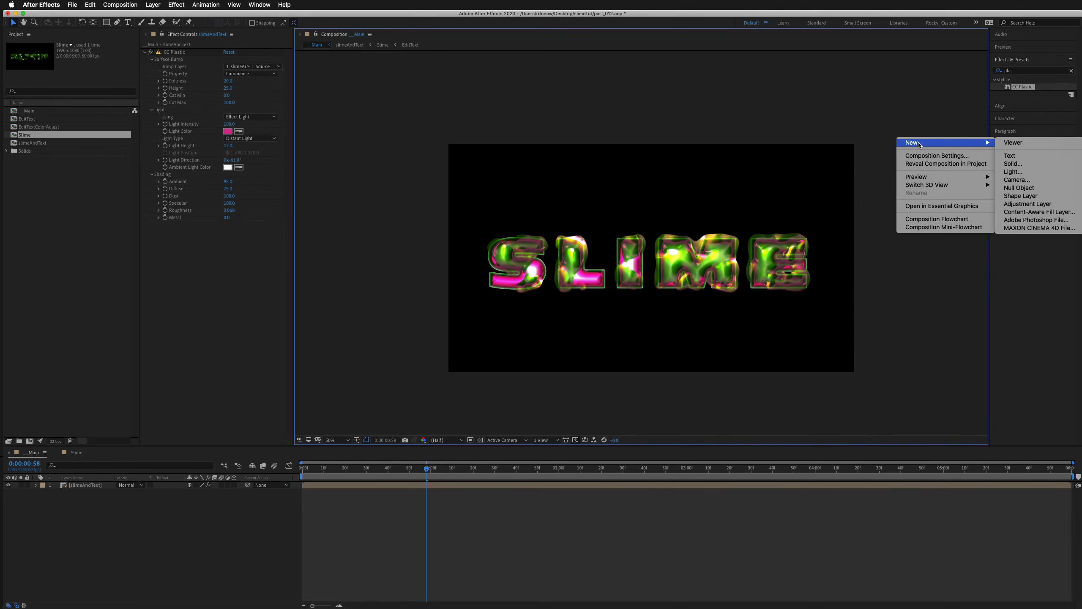
left_click(1042, 144)
scroll(735, 151, "down", 2)
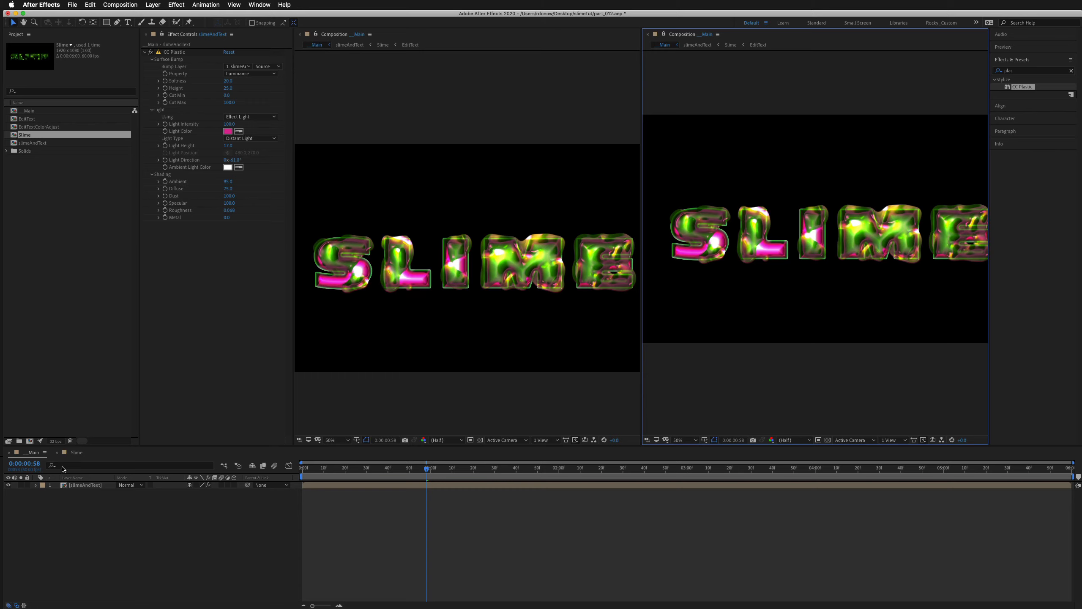
- Open the slimeAndText composition, toggle the Slime layer's visibility to check it, and open the Slime composition
double_click(82, 487)
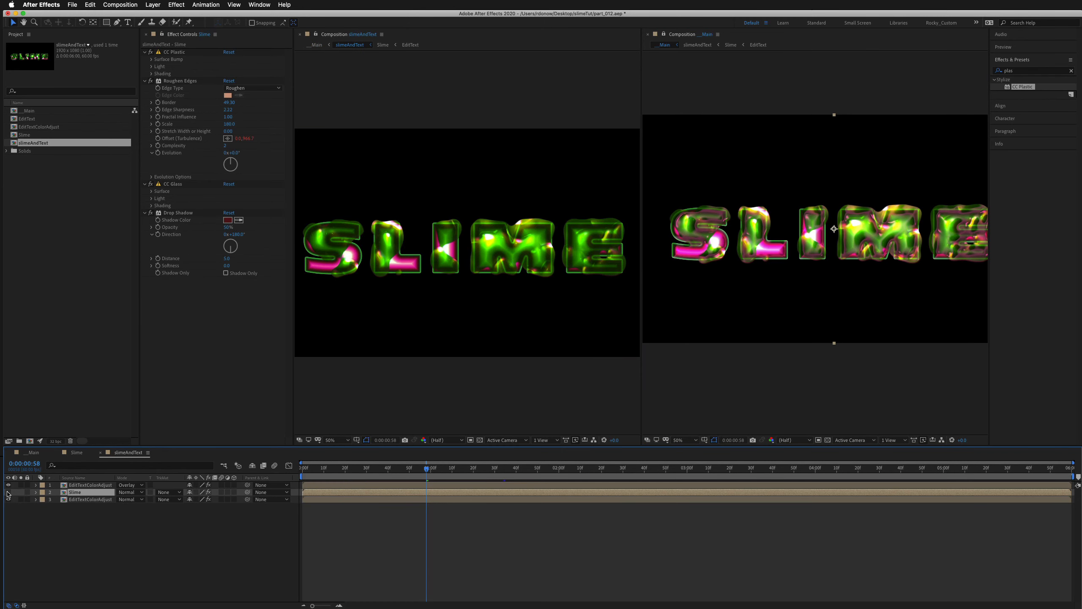
left_click(8, 492)
left_click(8, 492)
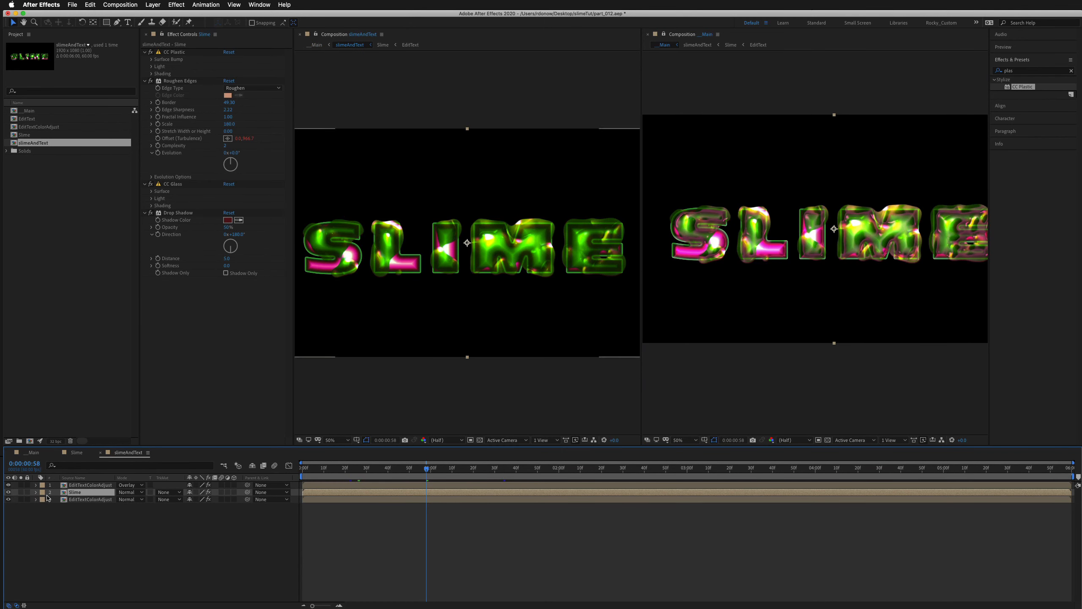
double_click(76, 493)
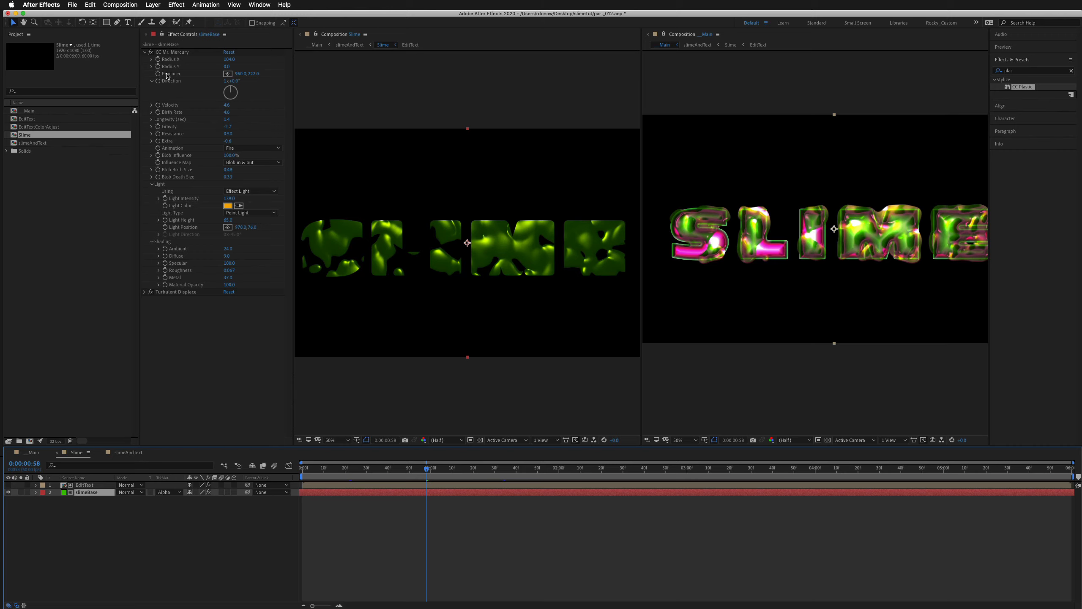
- Lower the CC Mr. Mercury Producer on slimeBase to 960, 494 and preview the motion in __Main and Slime
left_click_drag(253, 73, 347, 94)
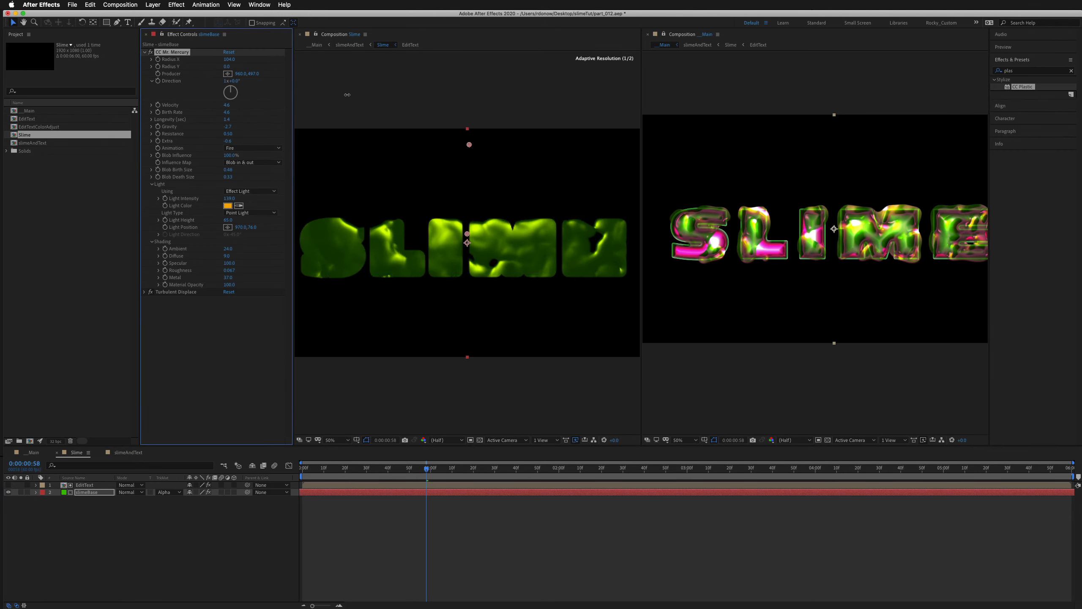
left_click(826, 240)
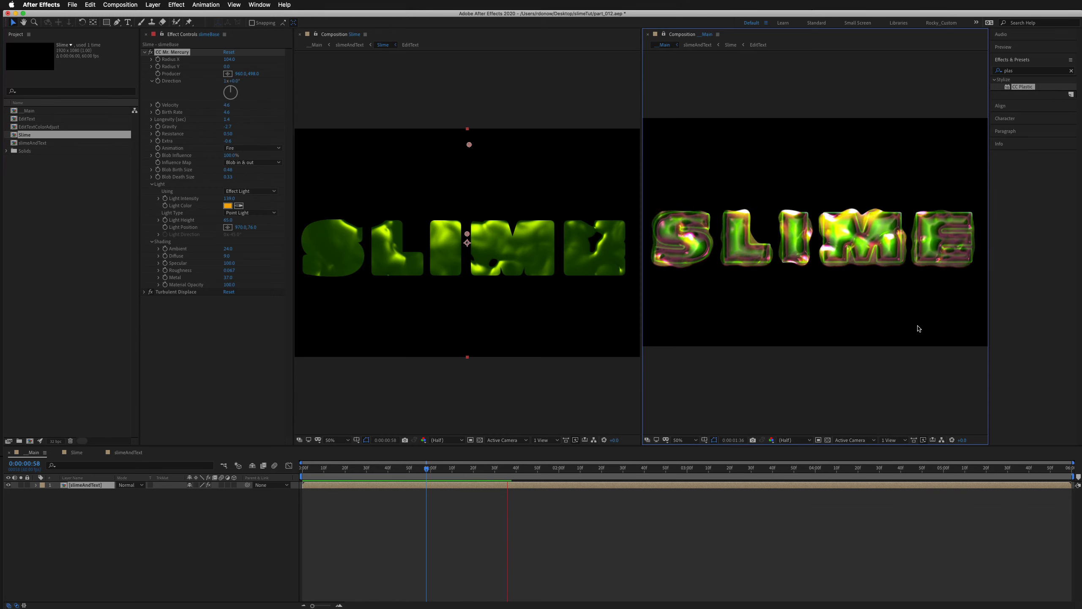
left_click(528, 230)
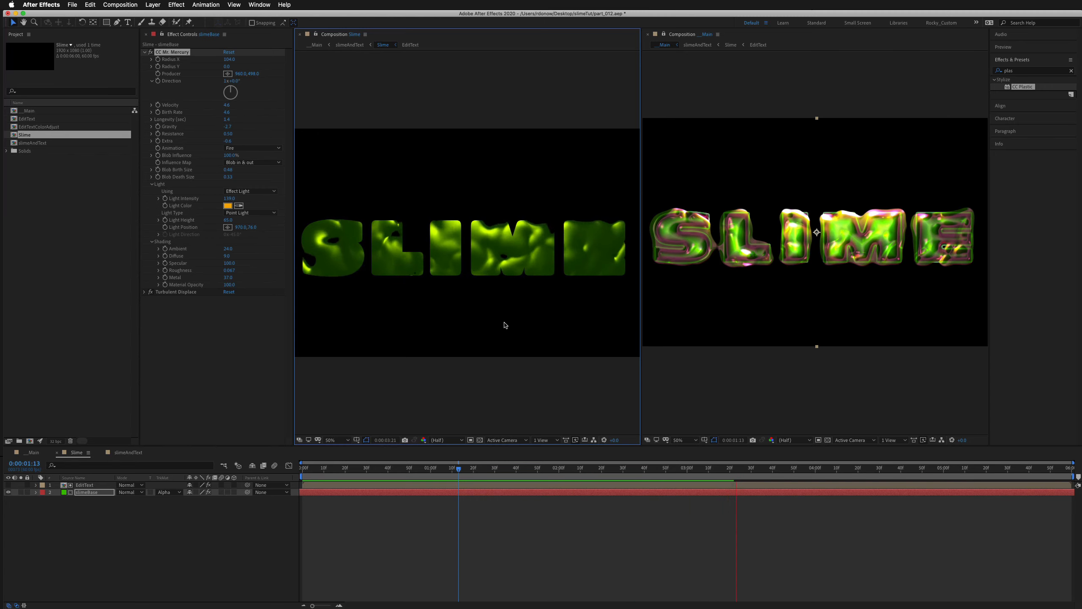
key("space")
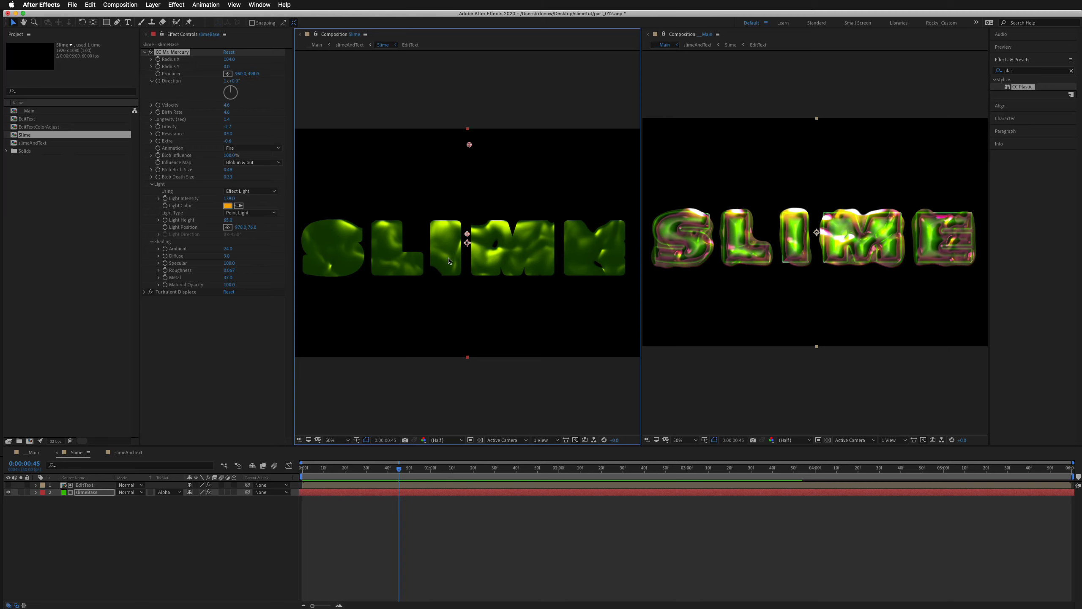
- Set CC Mr. Mercury's Longevity to 0.7 seconds on slimeBase and preview the result in Slime and __Main
left_click_drag(228, 123, 208, 121)
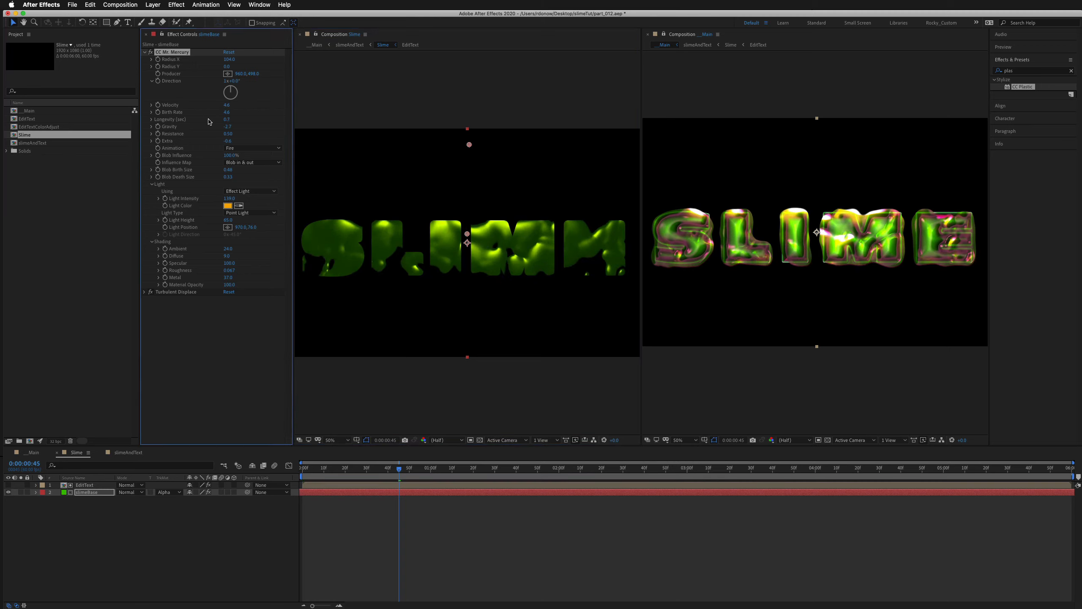
key("space")
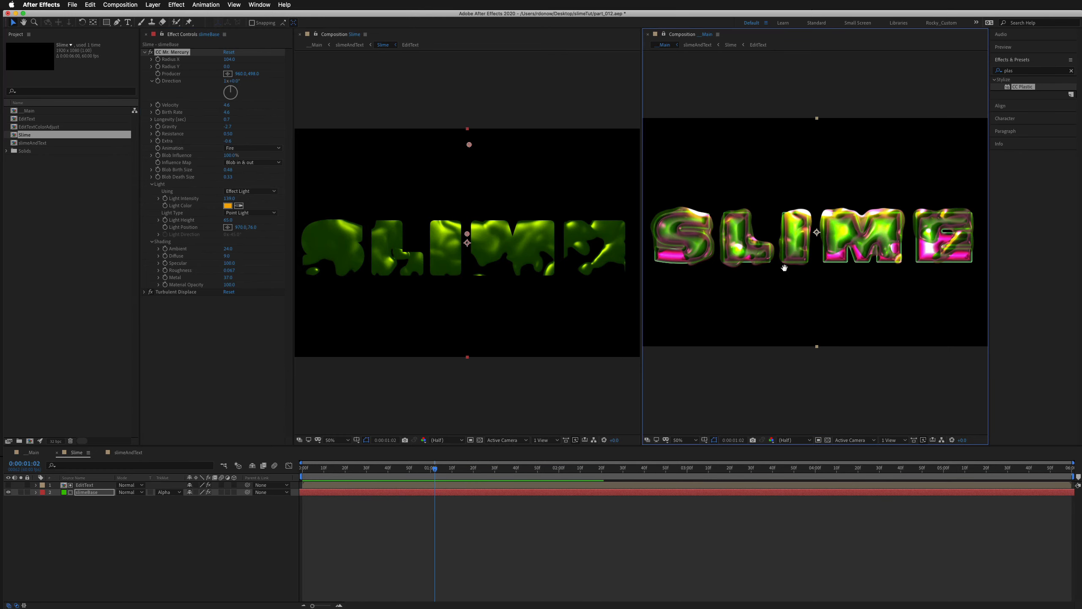
left_click(842, 239)
key("space")
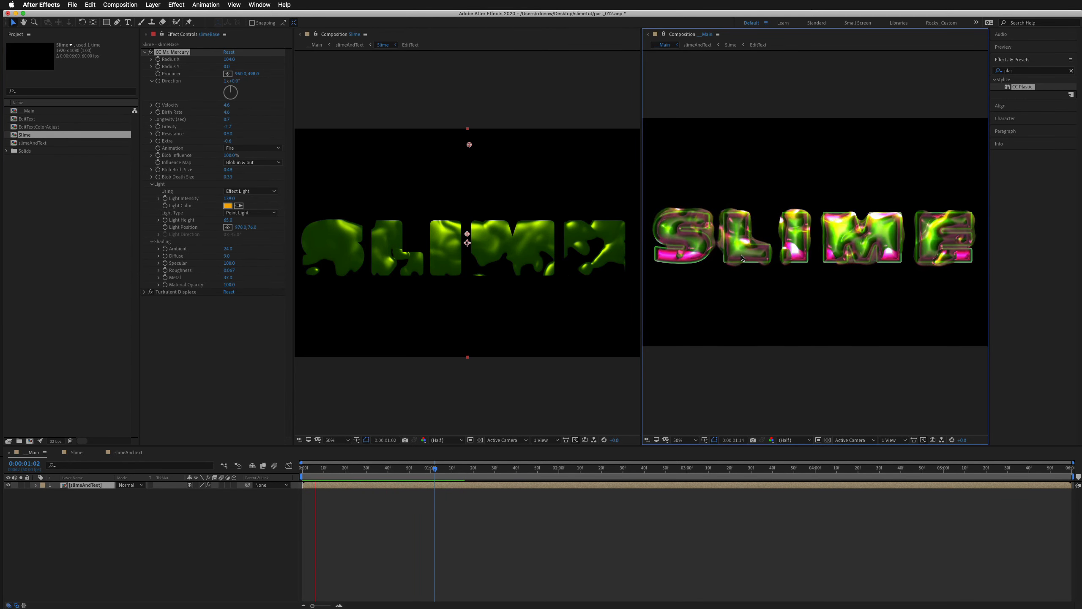
key("space")
- Close the extra composition viewer and fit the whole __Main frame in the remaining one
left_click(300, 35)
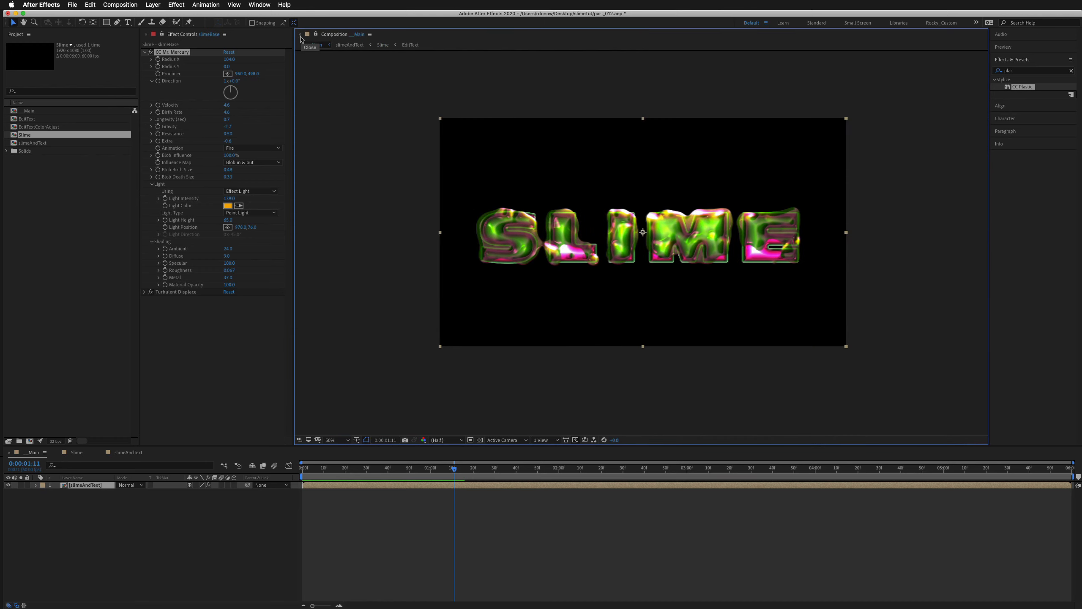
key("slash")
key("comma")
- Duplicate the slimeAndText layer in __Main and apply Fast Box Blur with a Blur Radius of about 45 to the lower copy
left_click(90, 485)
key("super+d")
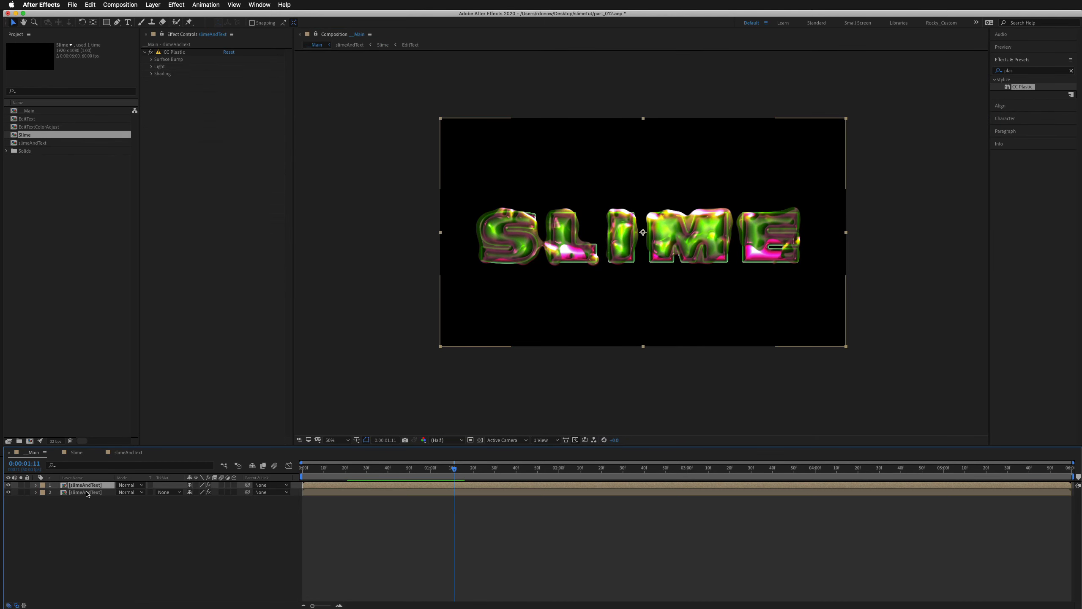
left_click(85, 492)
key("super+5")
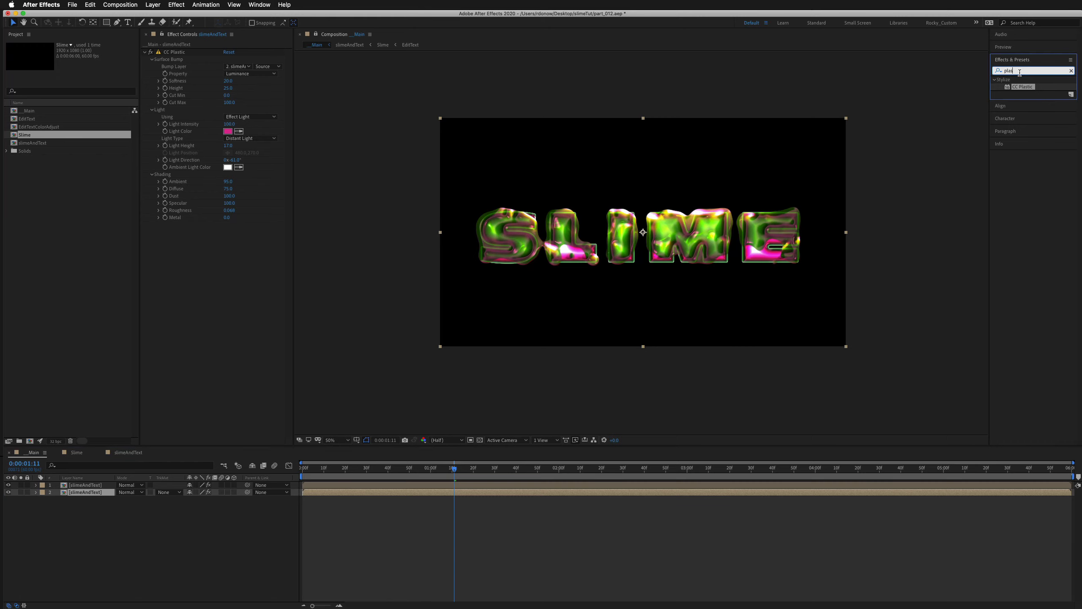
type("fast")
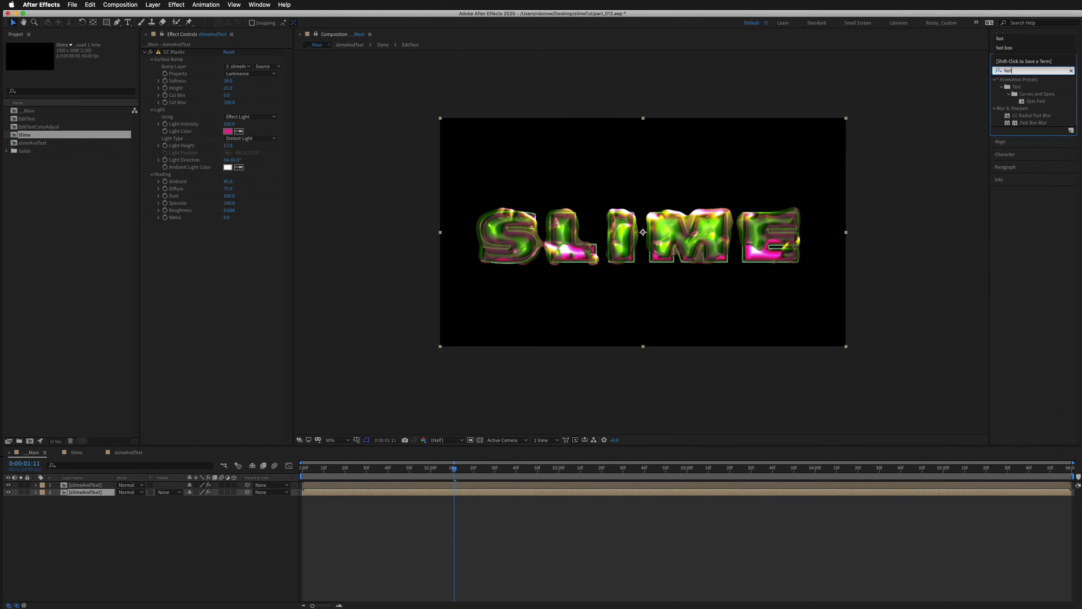
left_click_drag(1035, 126, 88, 493)
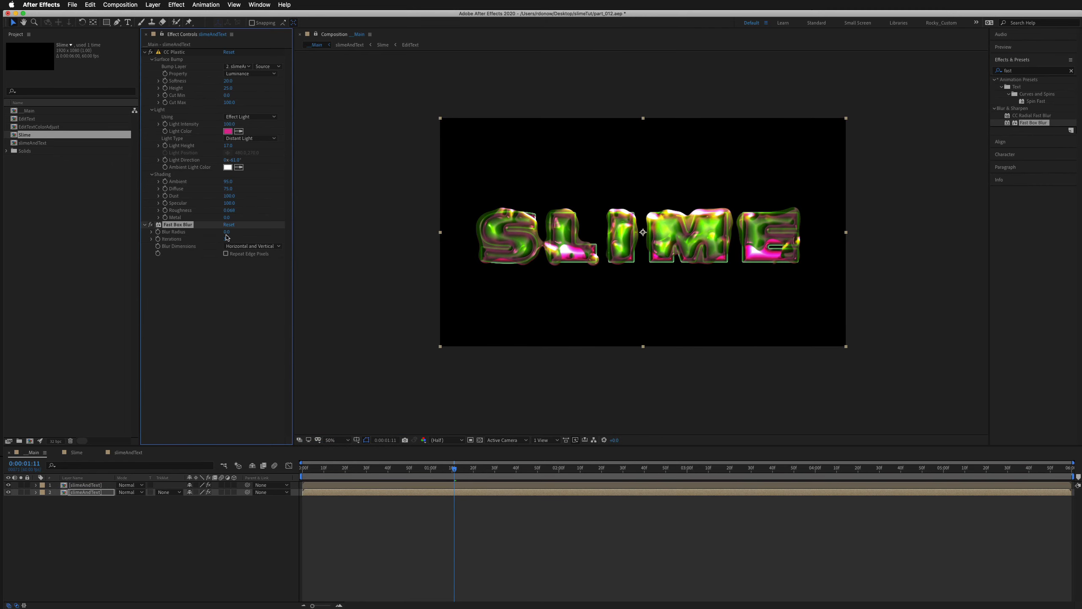
left_click_drag(226, 235, 245, 233)
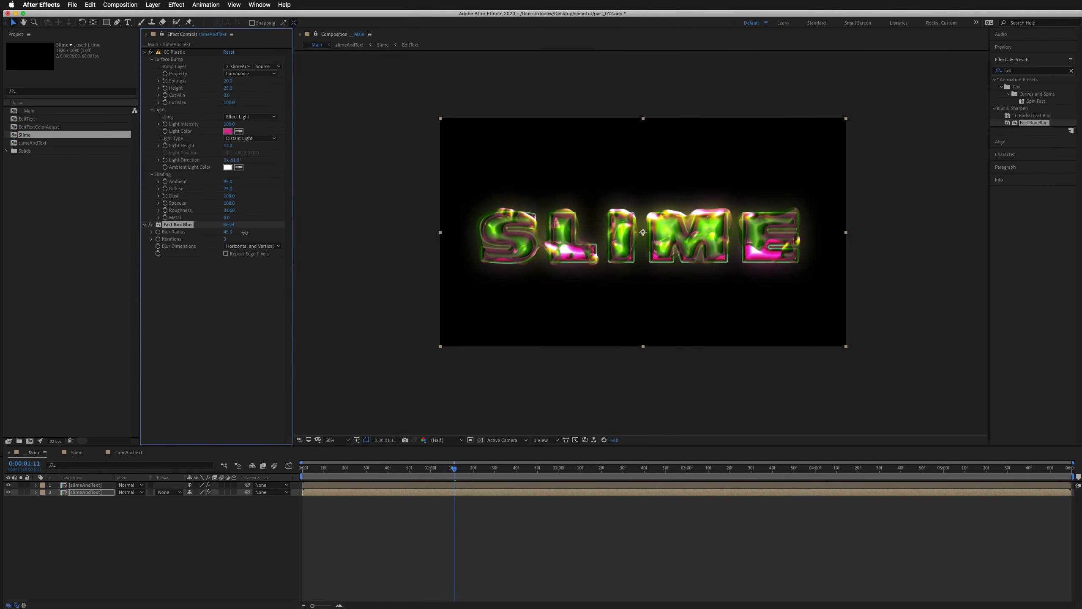
- Toggle the blurred slimeAndText copy's visibility to compare the glow at 100% zoom, and preview the __Main animation
key("slash")
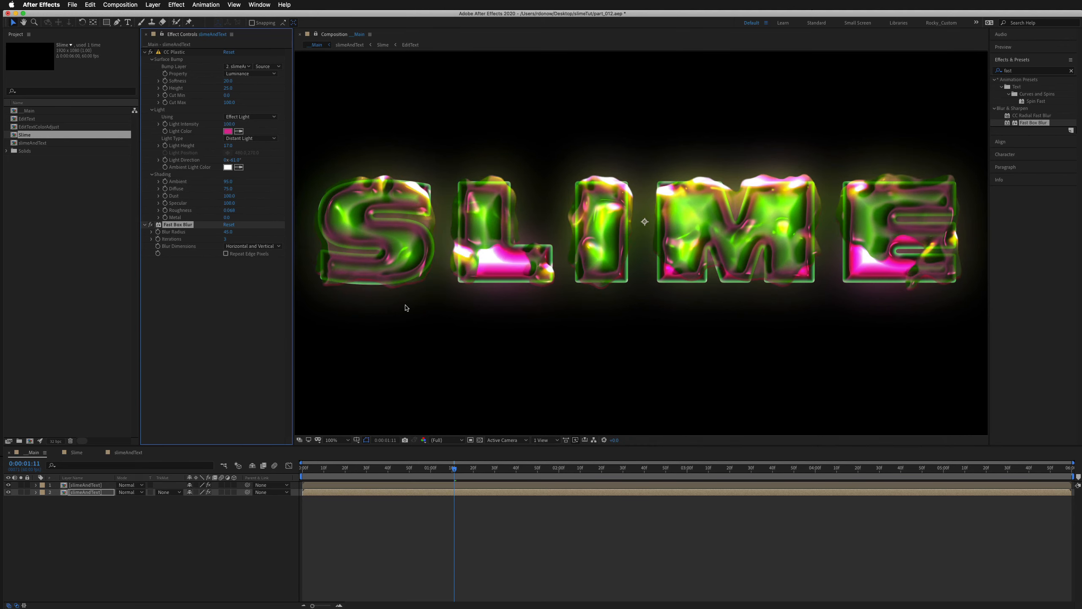
left_click(8, 493)
left_click(9, 493)
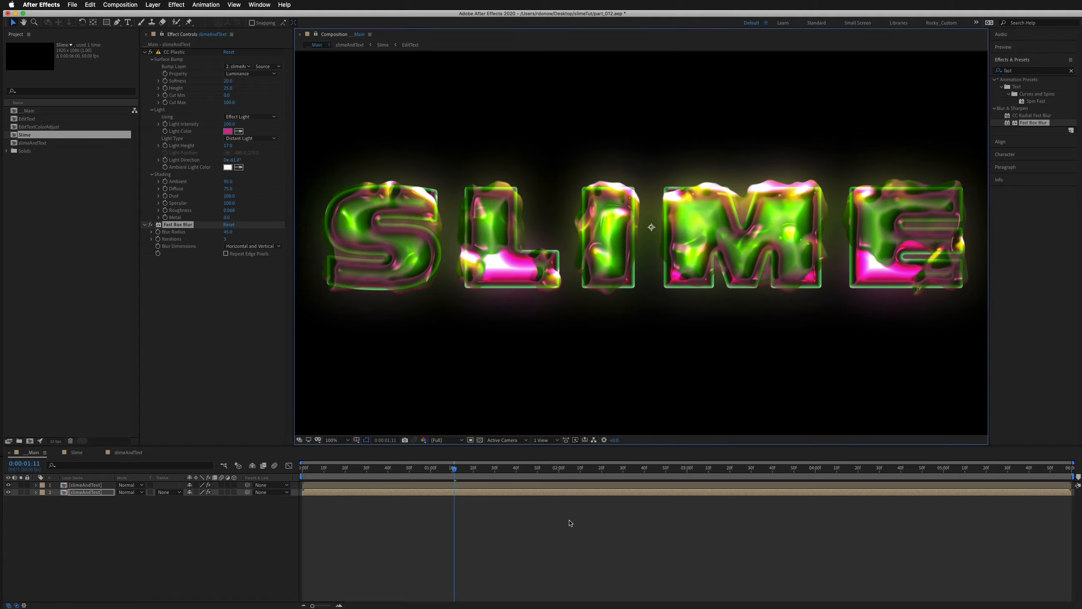
key("space")
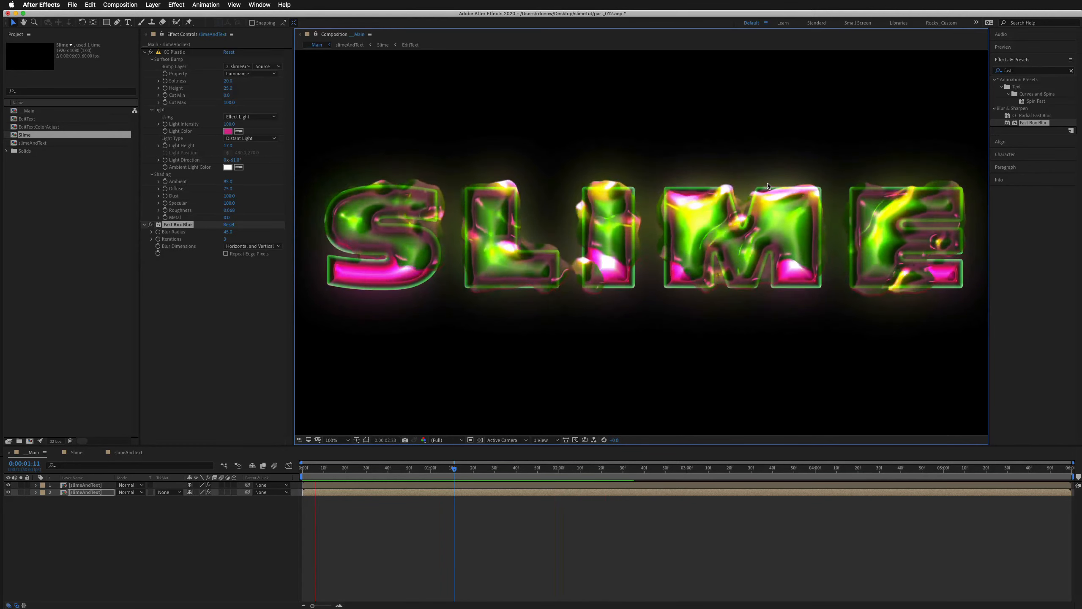
key("space")
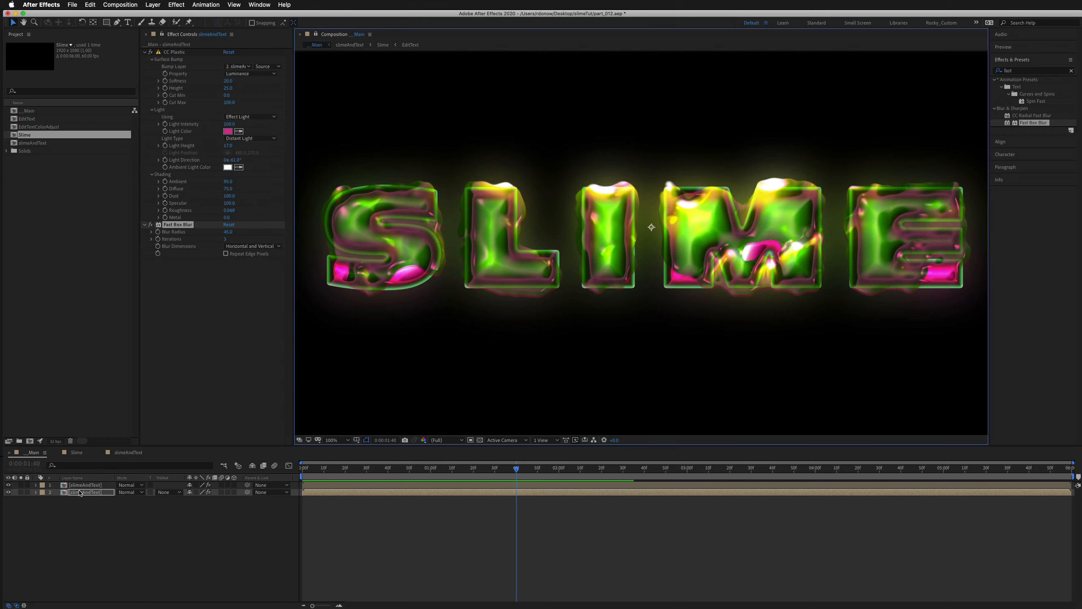
- Lower CC Mr. Mercury's Blob Death Size to about 0.12 on slimeBase in the Slime composition and preview the result in __Main
left_click(129, 453)
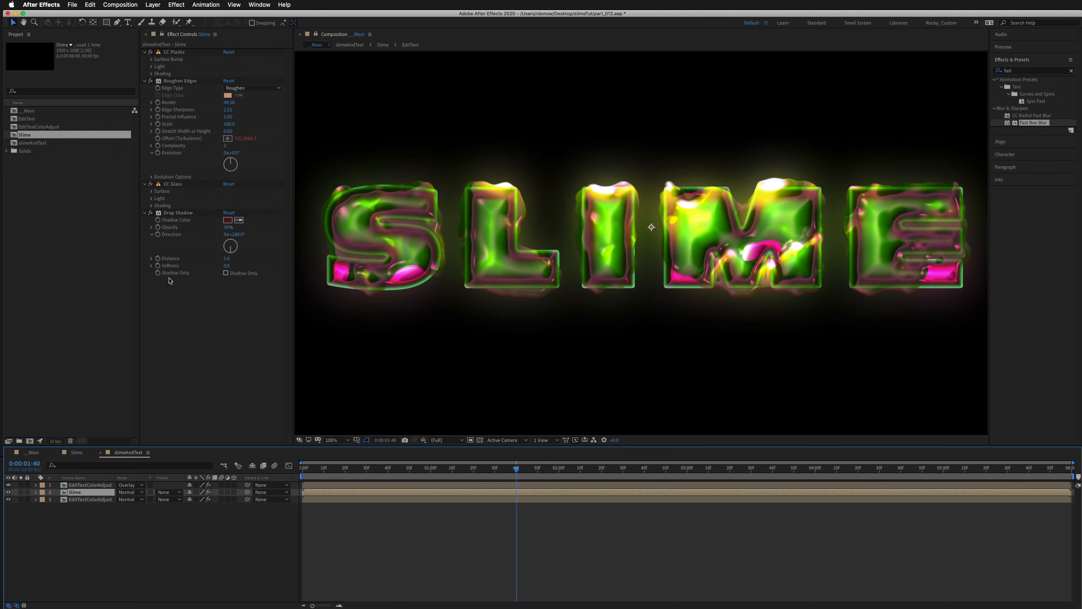
double_click(90, 493)
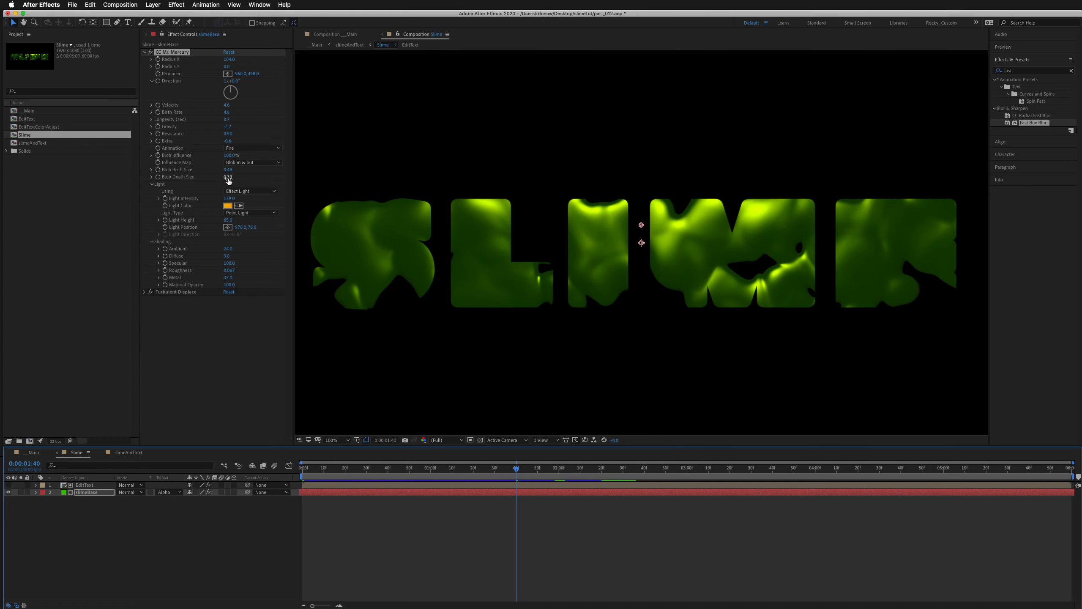
left_click_drag(228, 176, 215, 179)
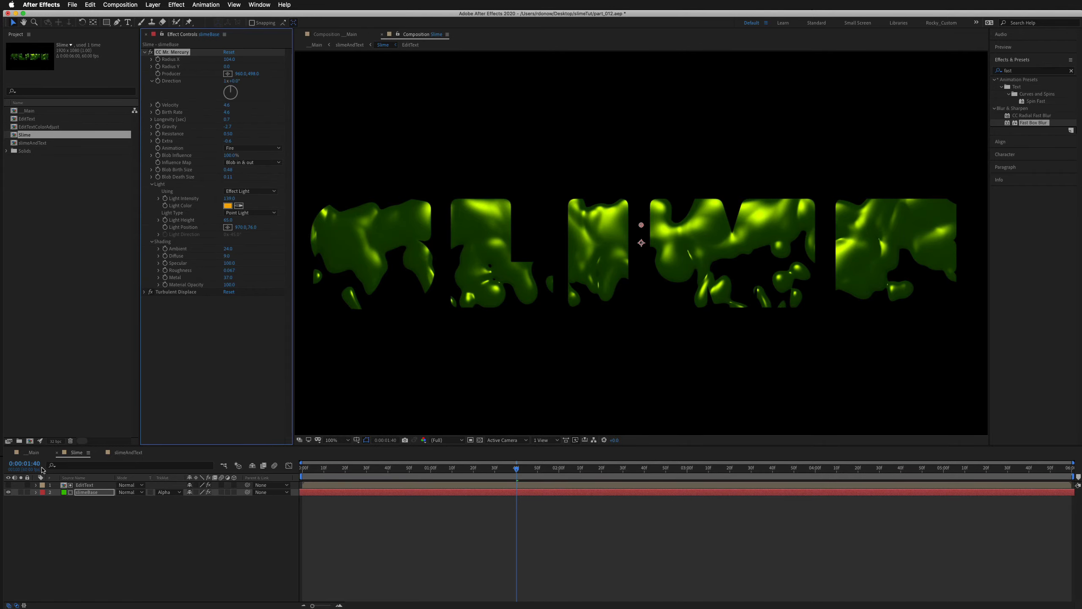
left_click(32, 454)
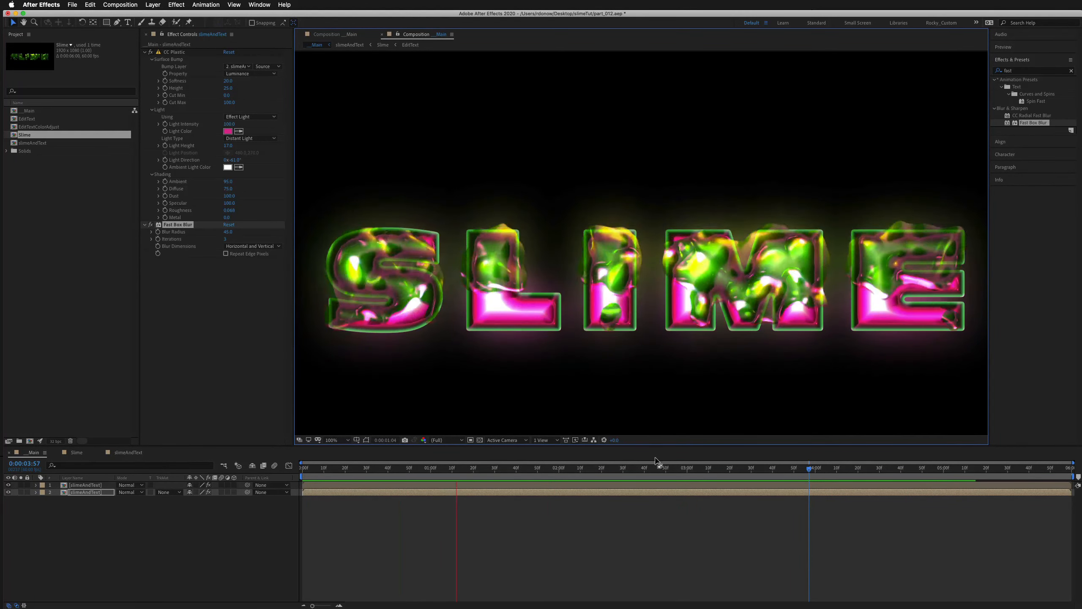
key("space")
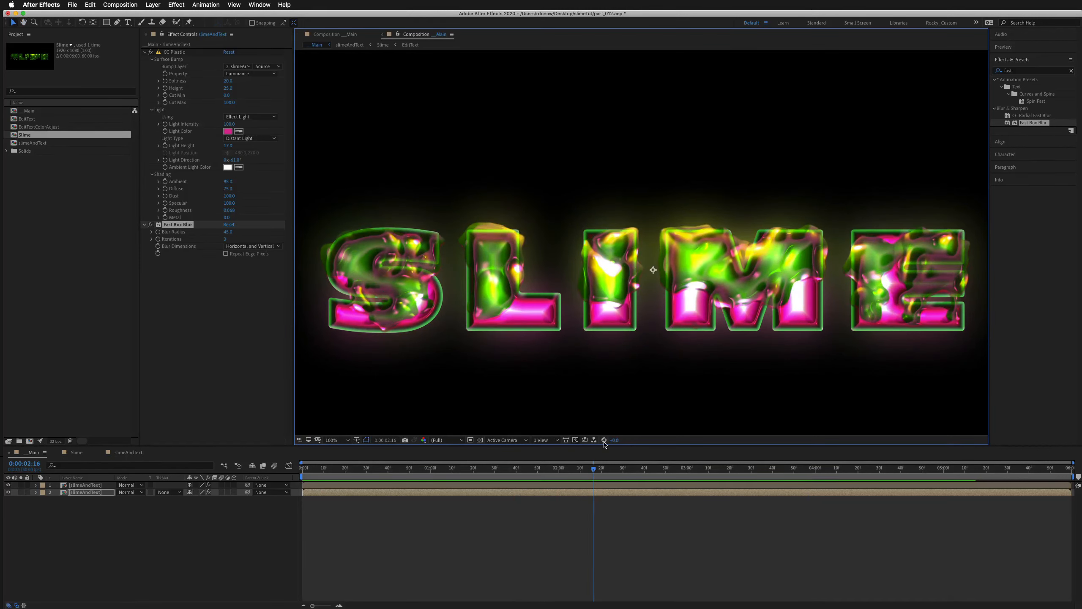
left_click_drag(595, 470, 623, 477)
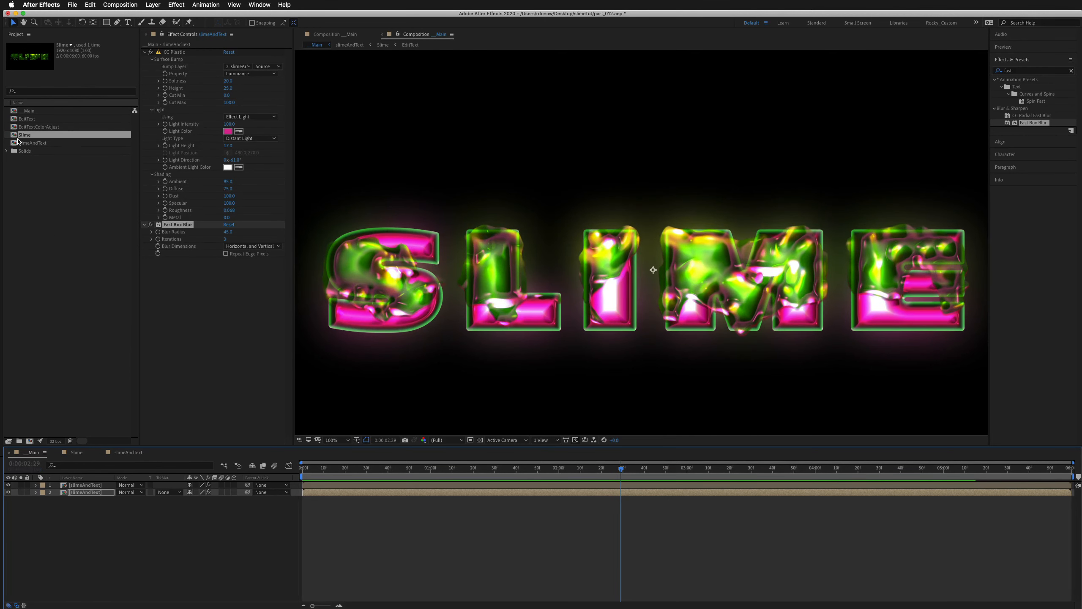
- Open the EditText composition and replace the SLIME text with "slurm"
left_click(28, 119)
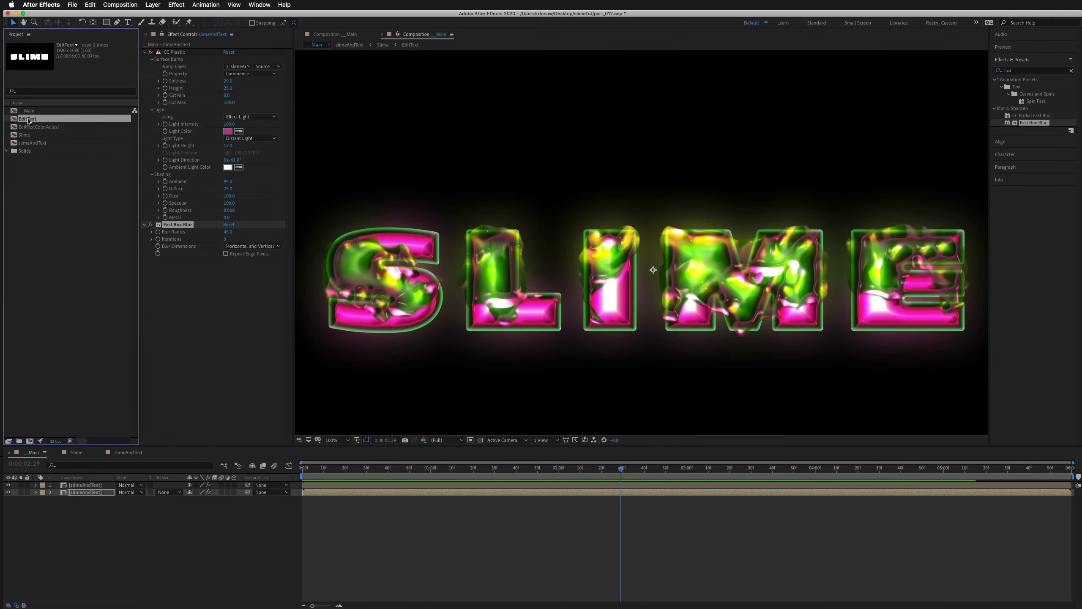
double_click(27, 120)
left_click(471, 258)
double_click(469, 258)
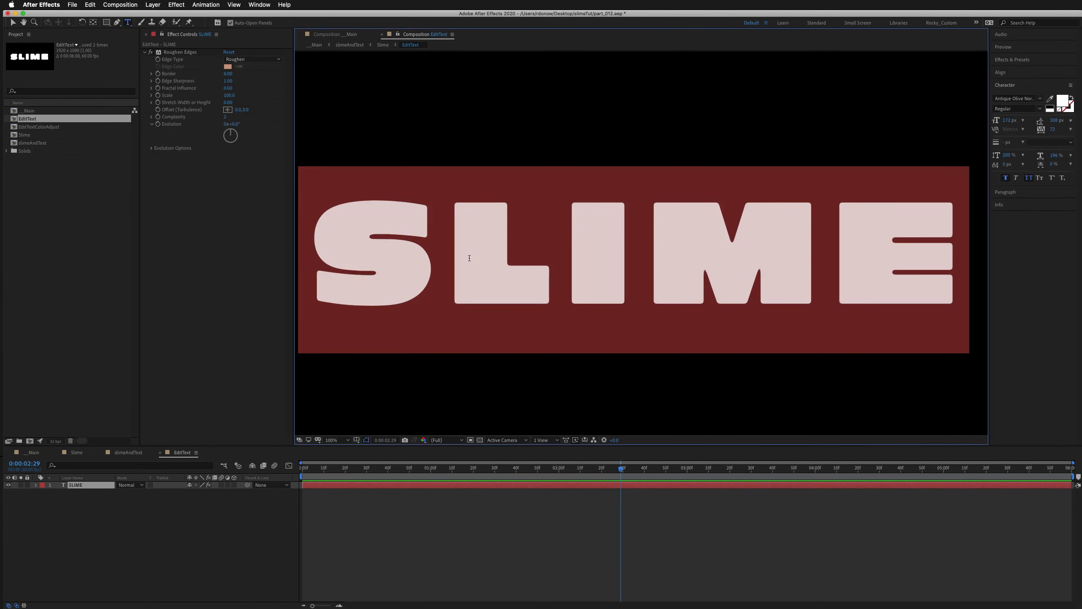
type("slurm")
left_click(110, 199)
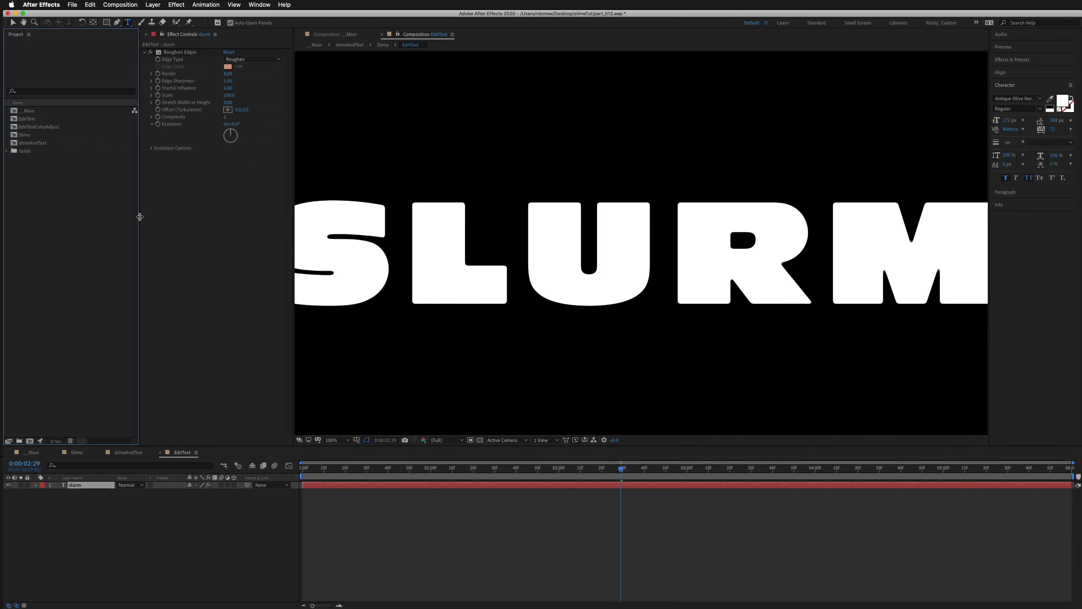
- Narrow the Project and Effect Controls areas to enlarge the composition viewer and return to the __Main composition
left_click_drag(140, 217, 99, 217)
left_click_drag(293, 237, 217, 242)
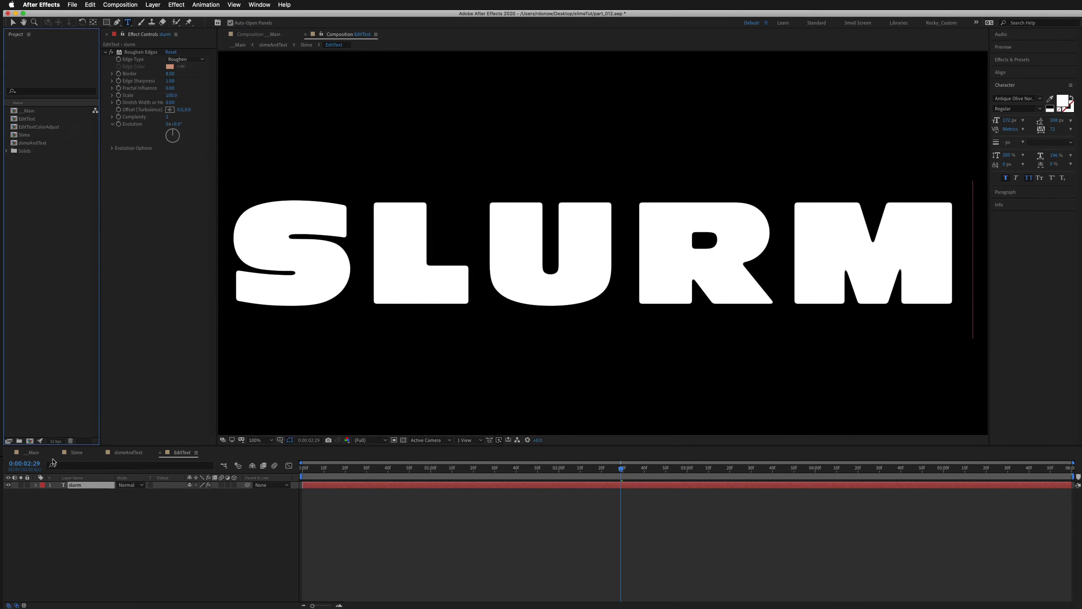
left_click(33, 452)
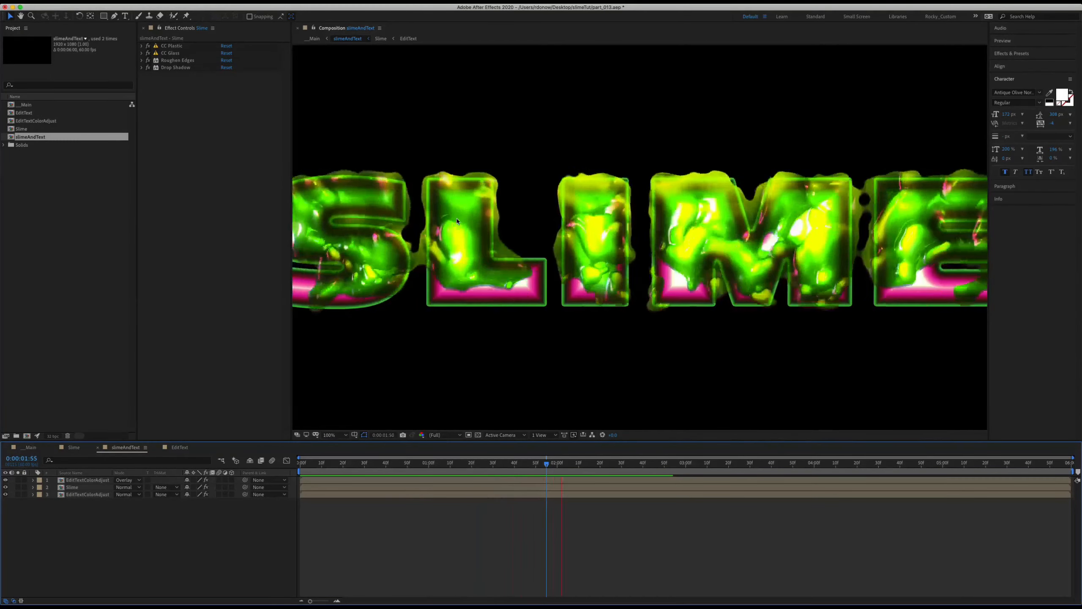
- Examine the order of CC Glass and Roughen Edges on the Slime layer in slimeAndText and preview the animation
left_click(172, 61)
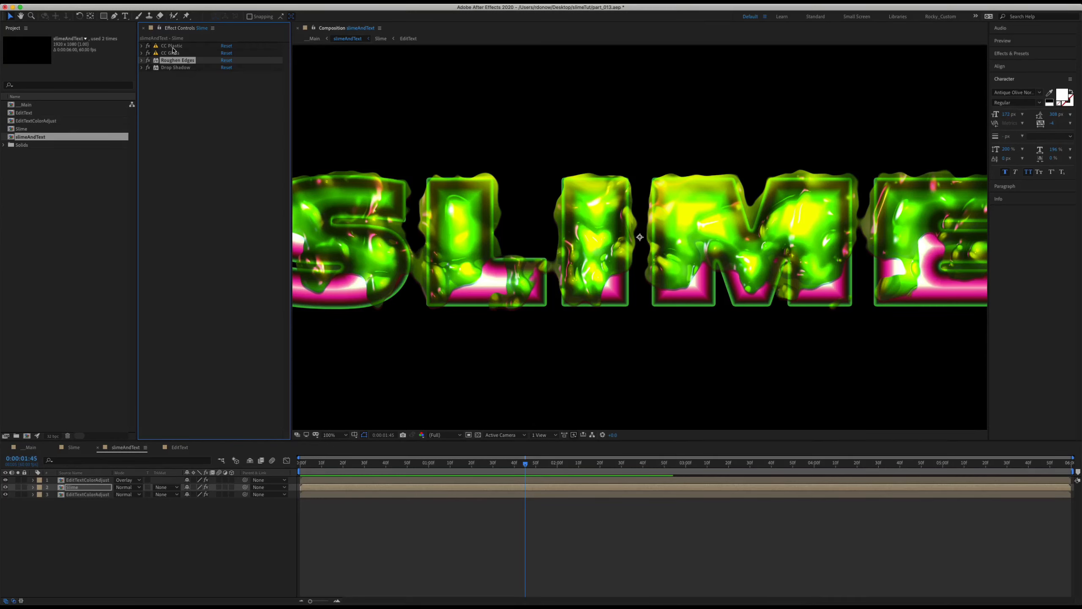
left_click(176, 47, "super")
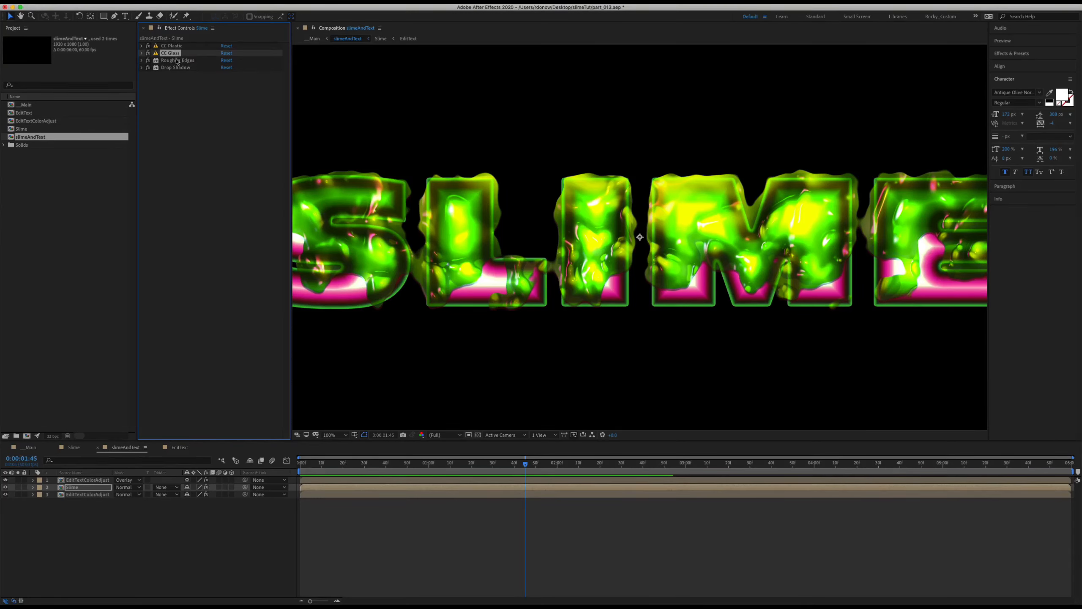
left_click(174, 61)
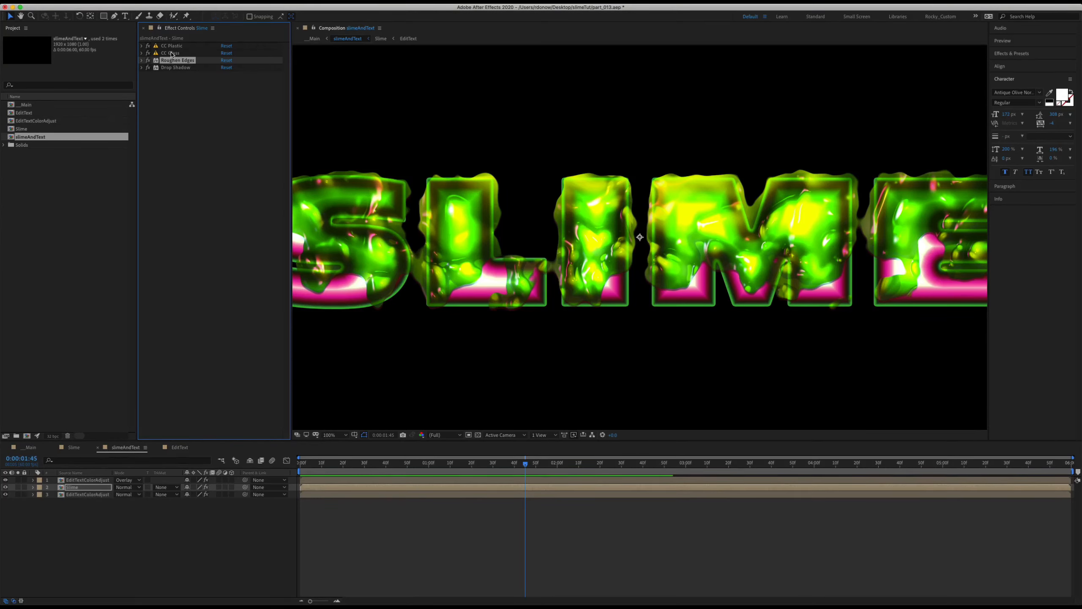
key("space")
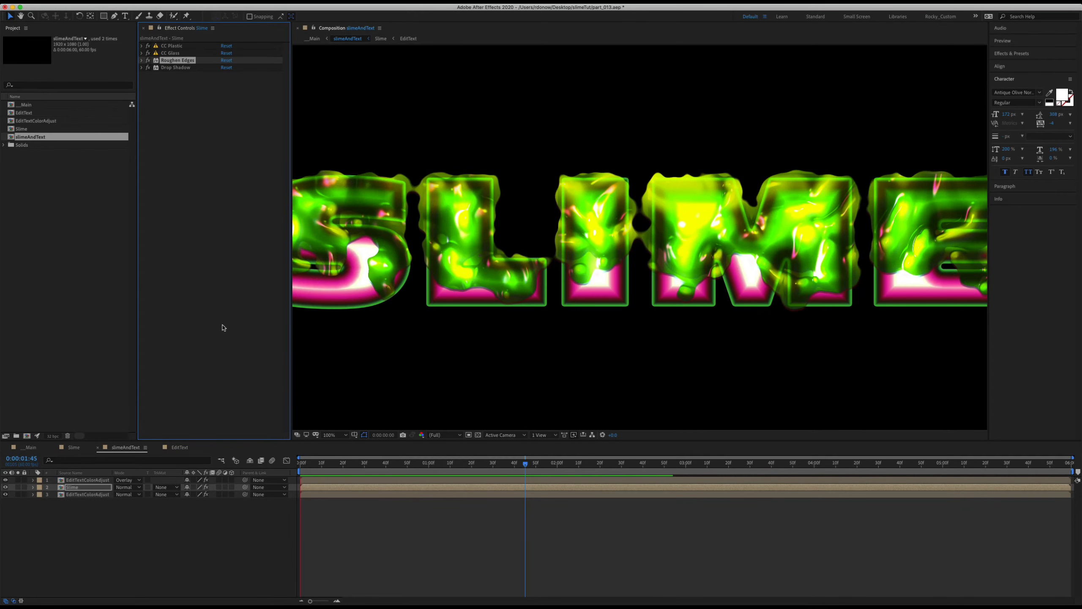